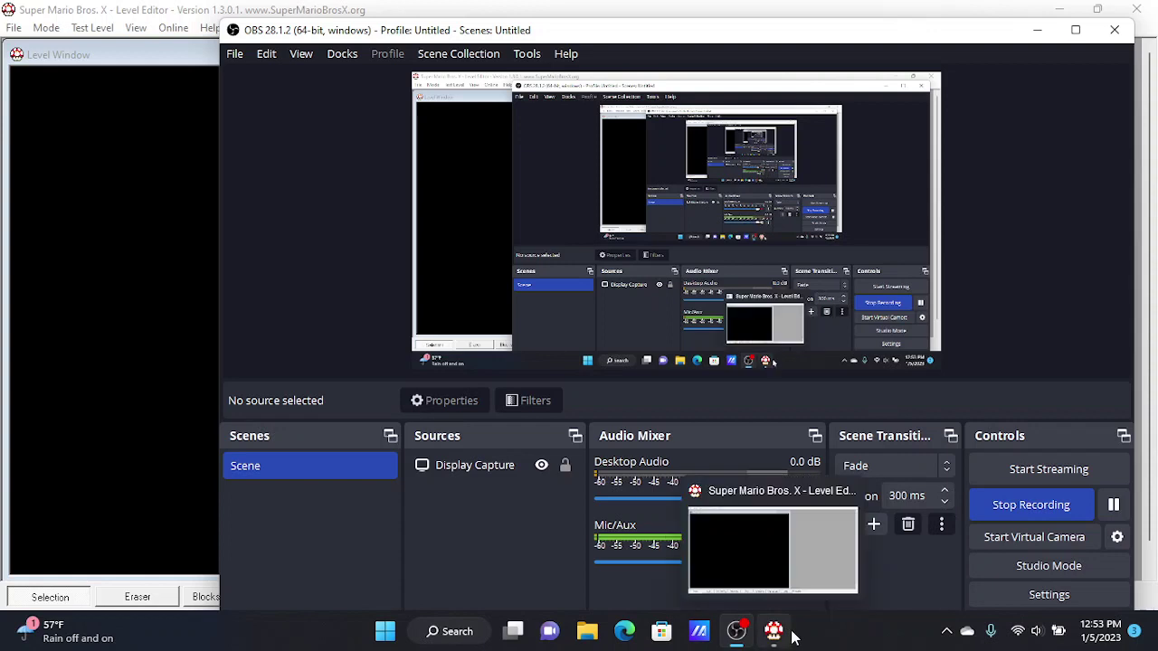
Switch to the Super Mario Bros. X level editor and bring up the Level Settings window beside the level view.
mouse_move(739, 514)
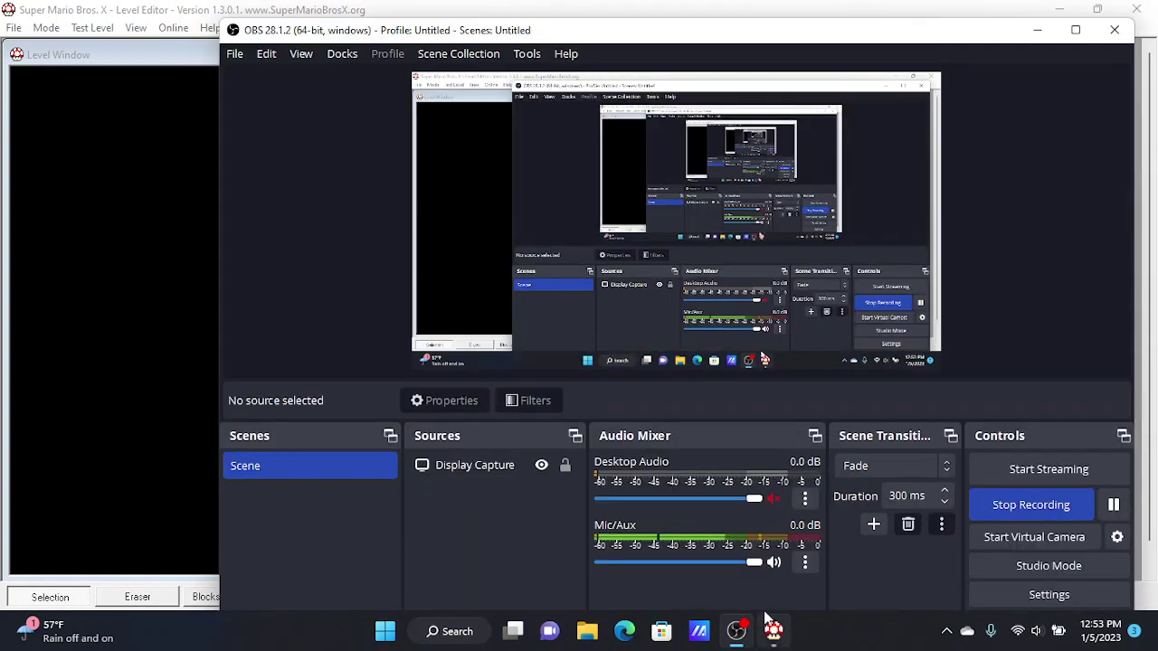
left_click(774, 630)
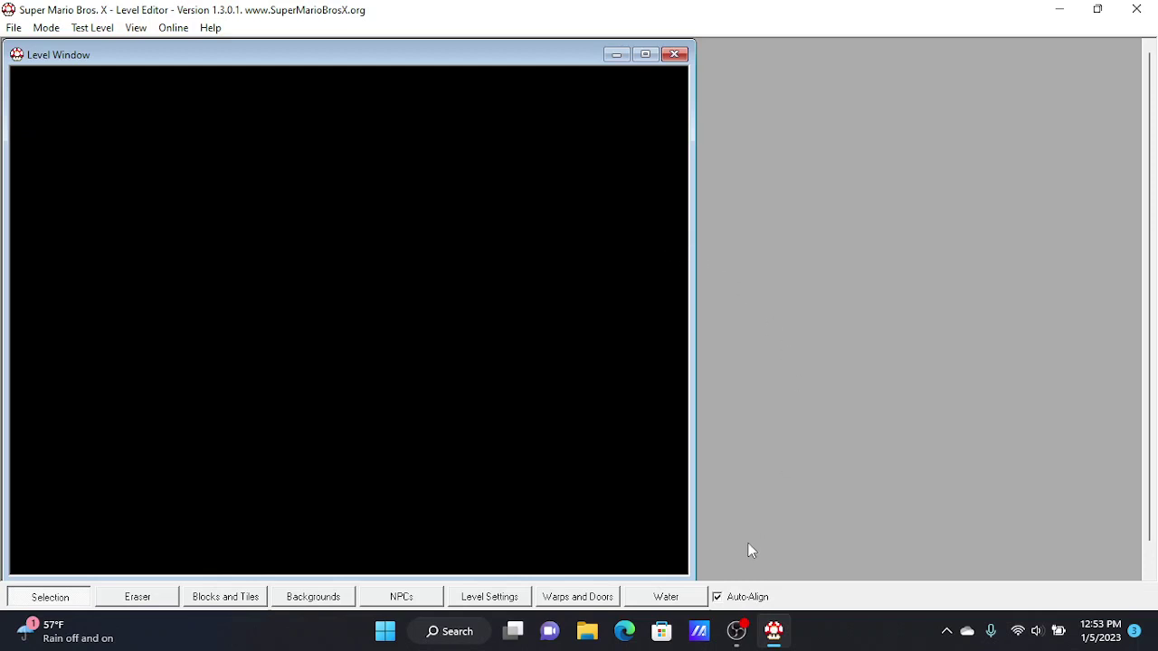
left_click(498, 604)
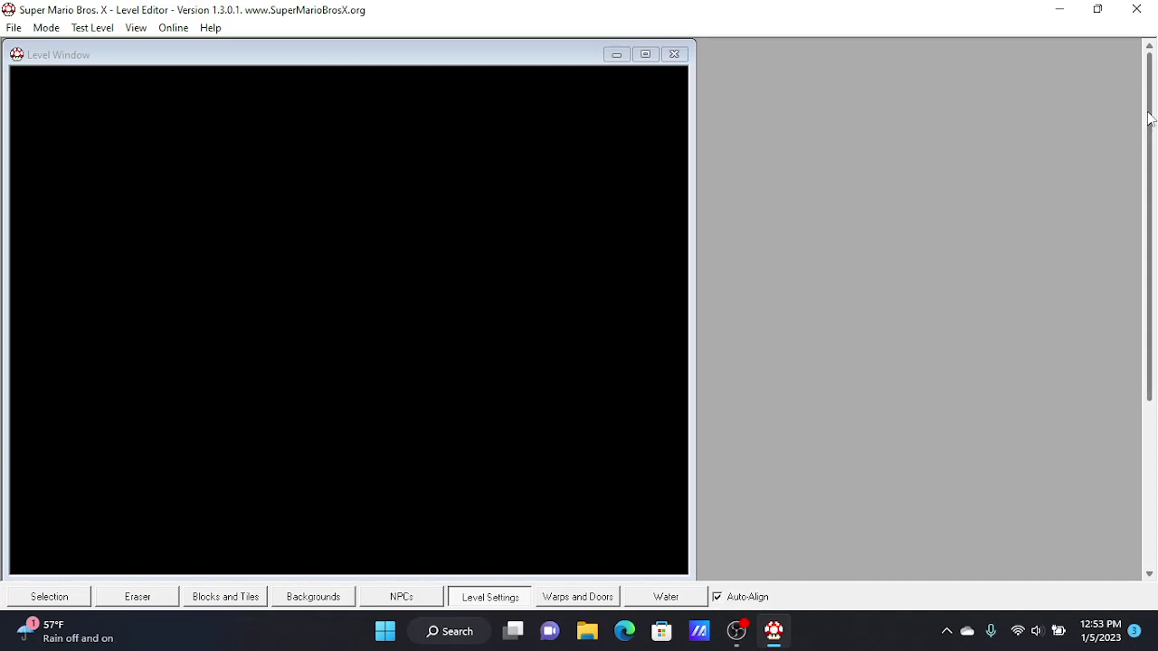
left_click_drag(1149, 117, 1129, 254)
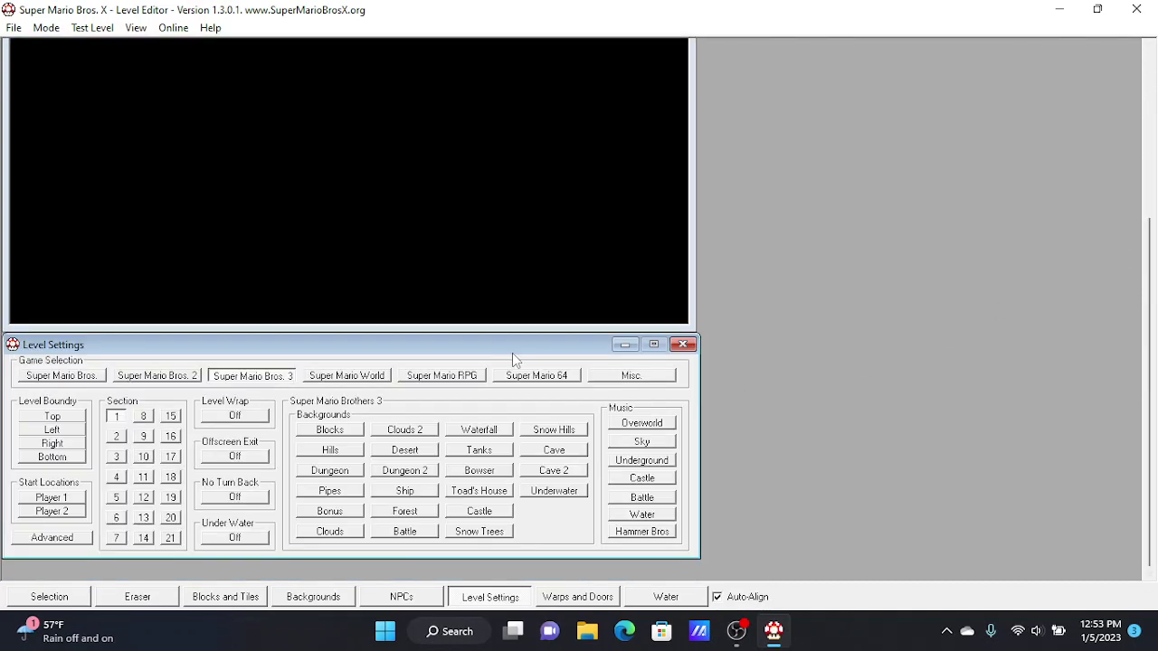
left_click_drag(496, 348, 904, 38)
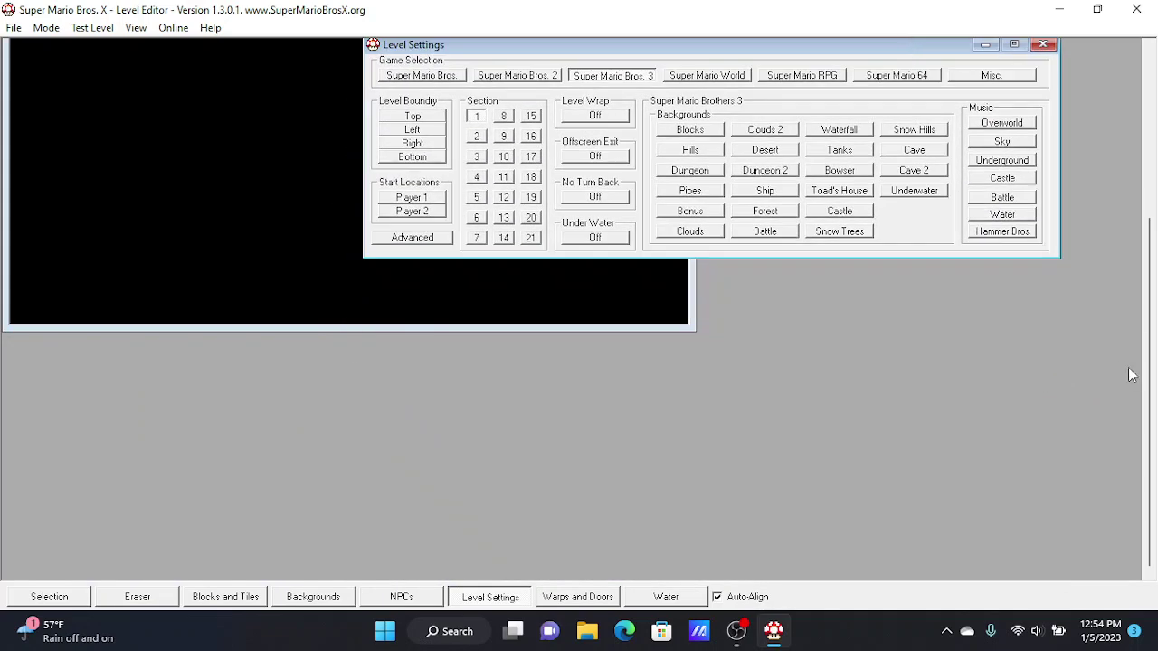
left_click(1152, 136)
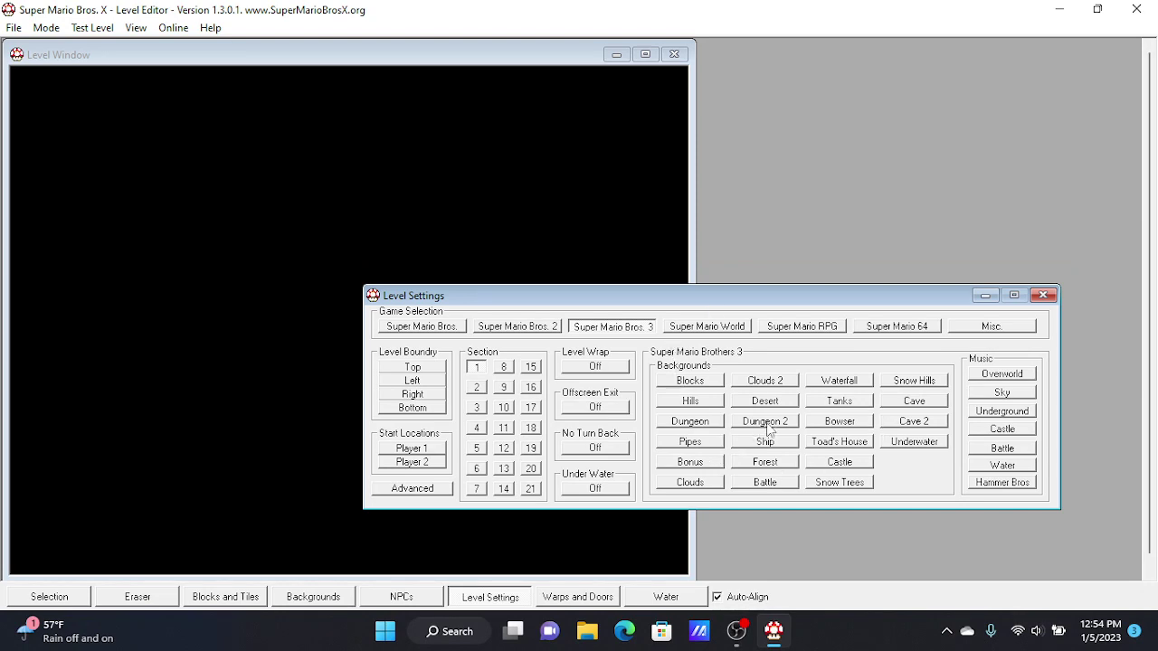
Try the Super Mario Bros. 3 Cave and Cave 2 backgrounds on section 1.
left_click(924, 403)
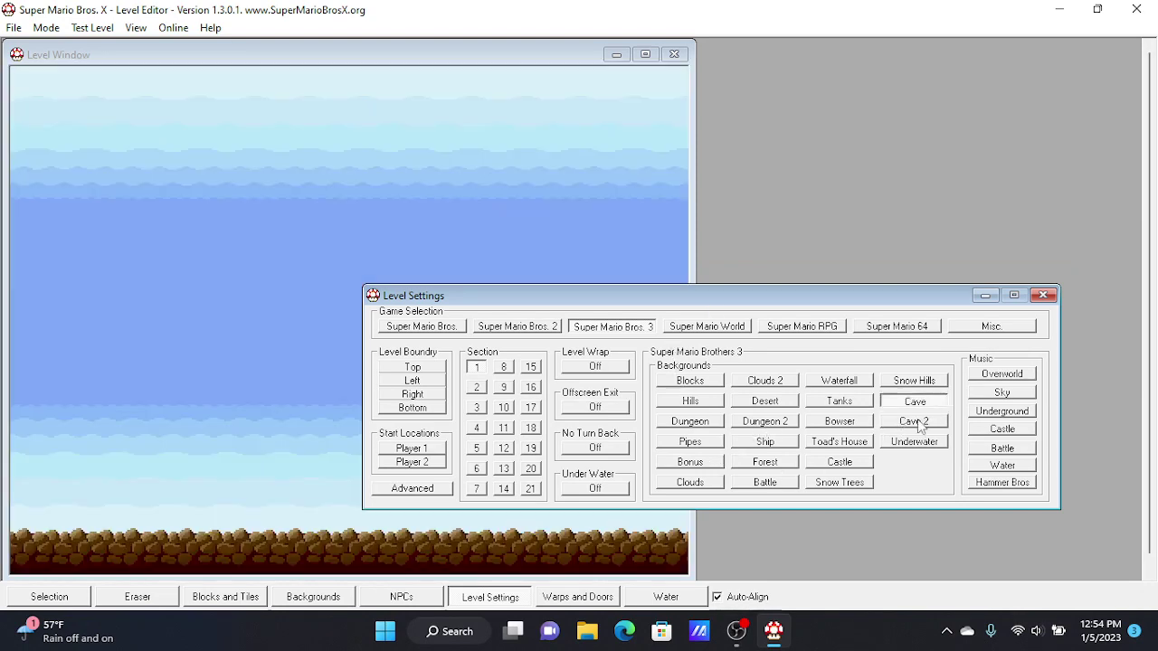
left_click(919, 423)
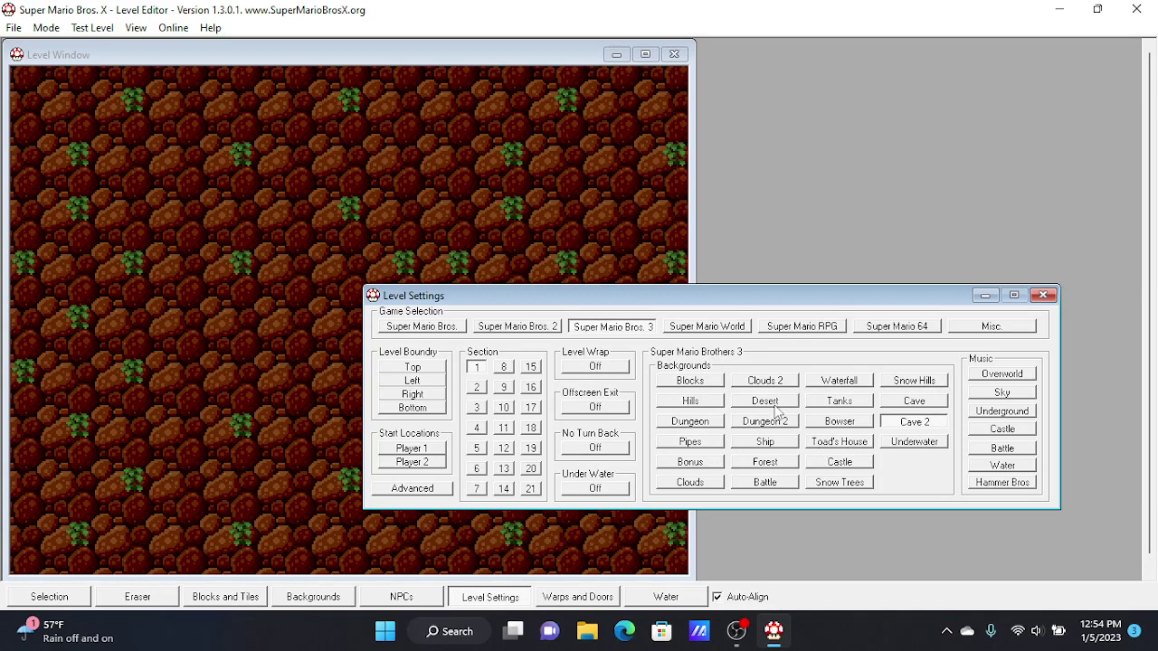
Set section 1 to the Super Mario Bros. Underground background and Underground music.
left_click(443, 330)
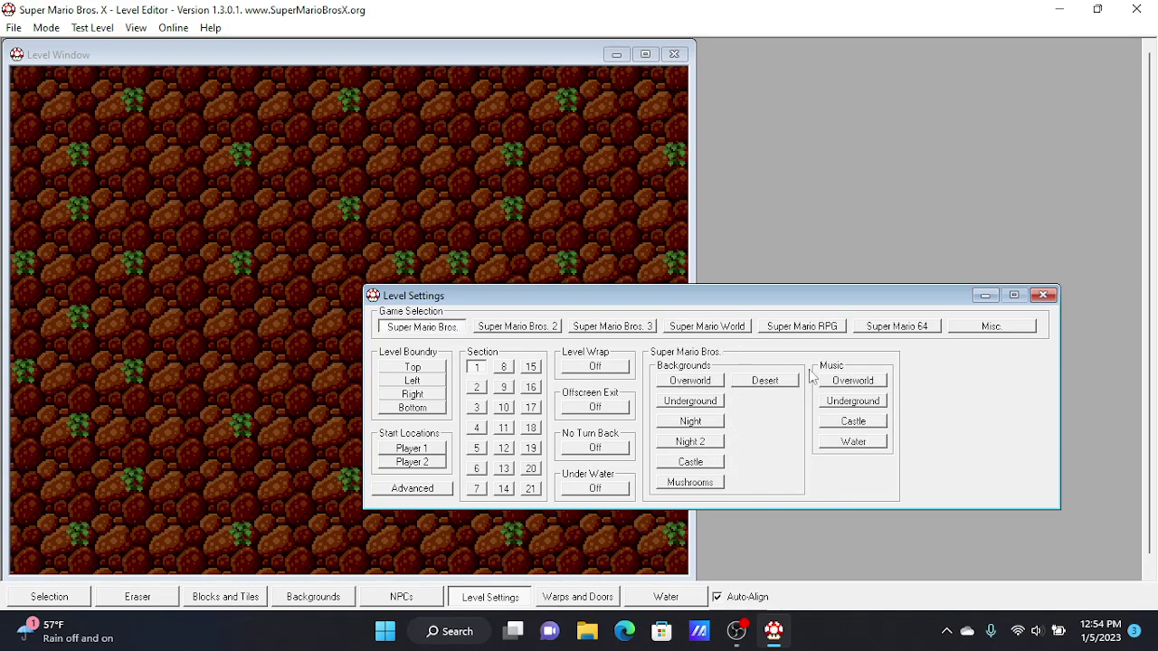
left_click(864, 403)
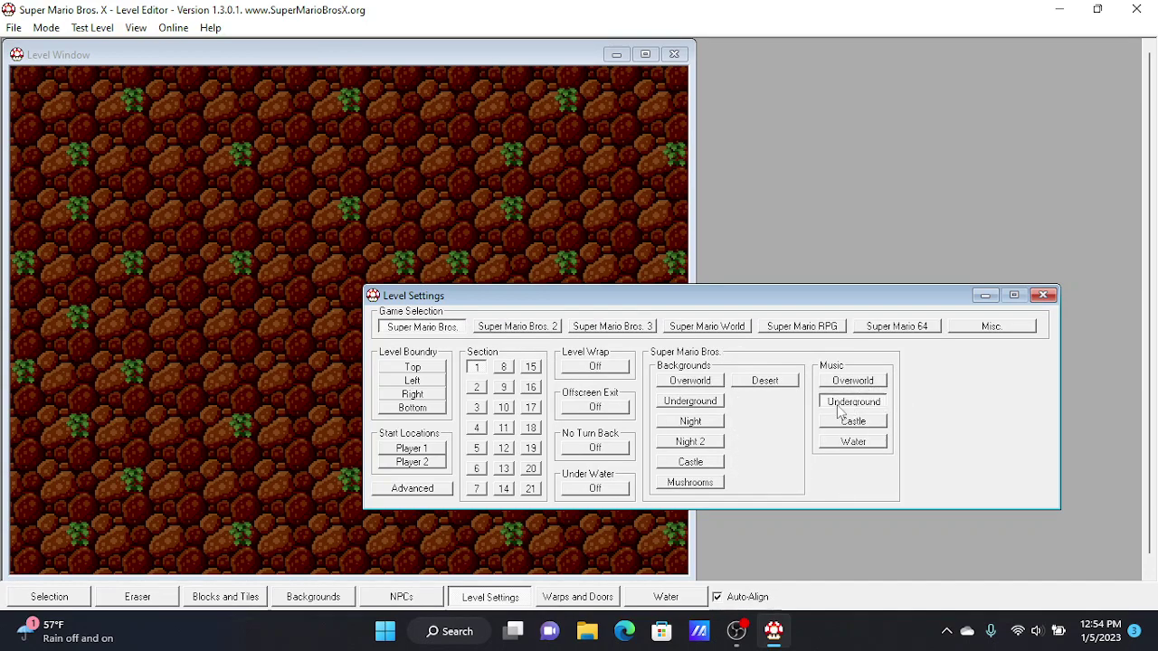
left_click(859, 383)
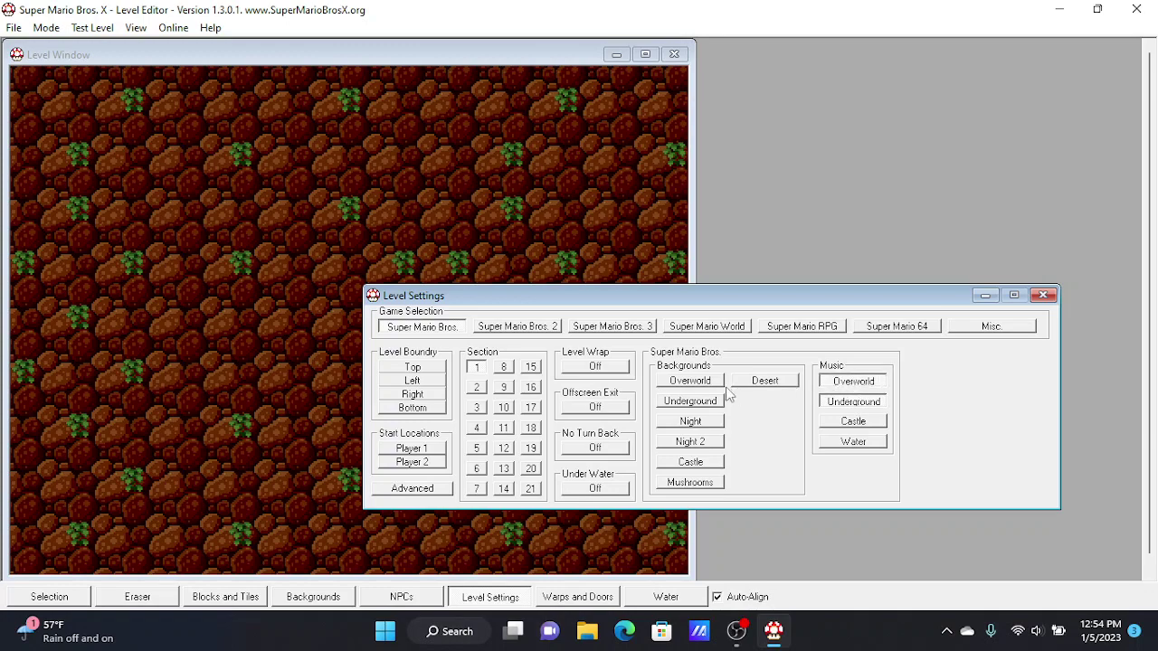
left_click(705, 465)
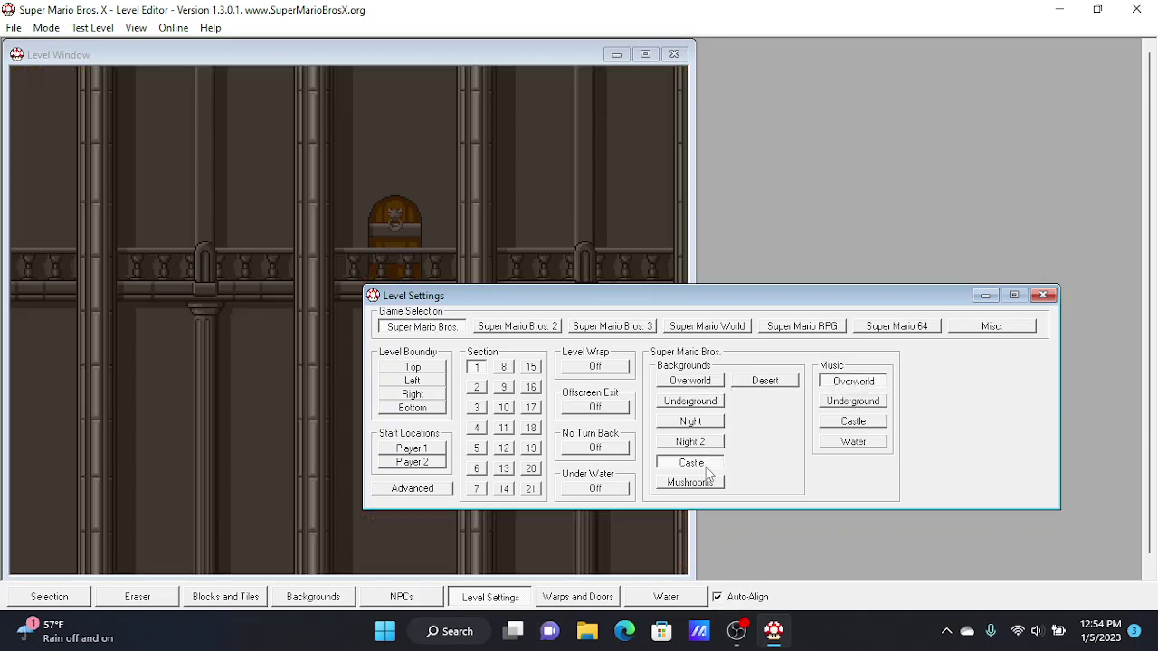
left_click(712, 480)
left_click(705, 403)
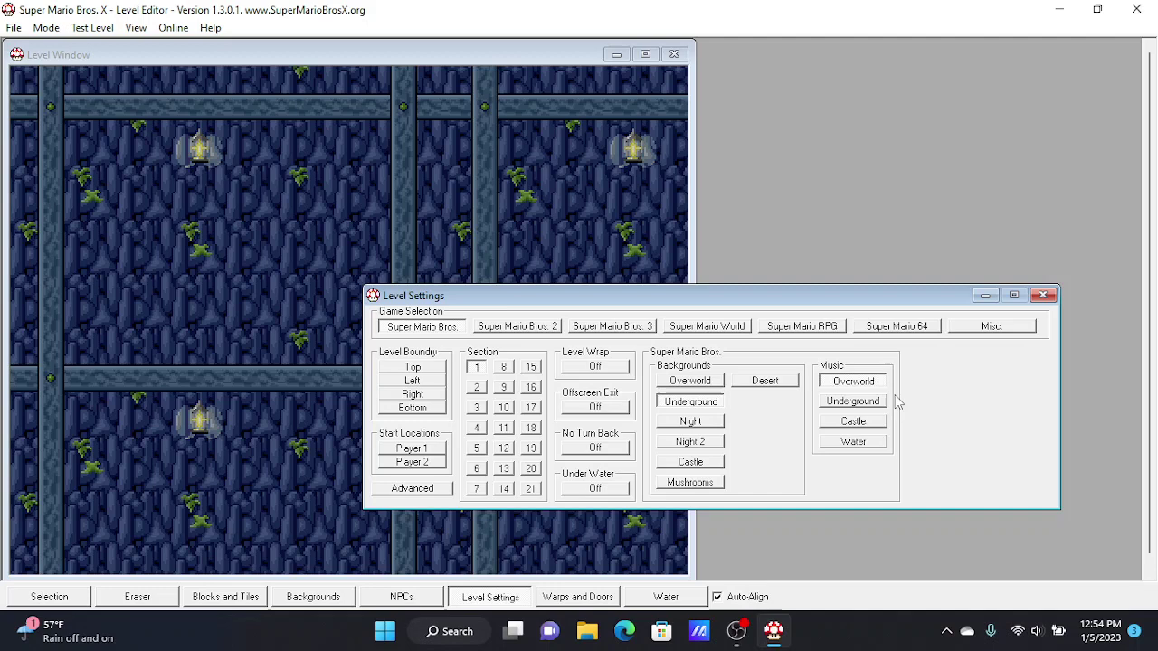
left_click(866, 409)
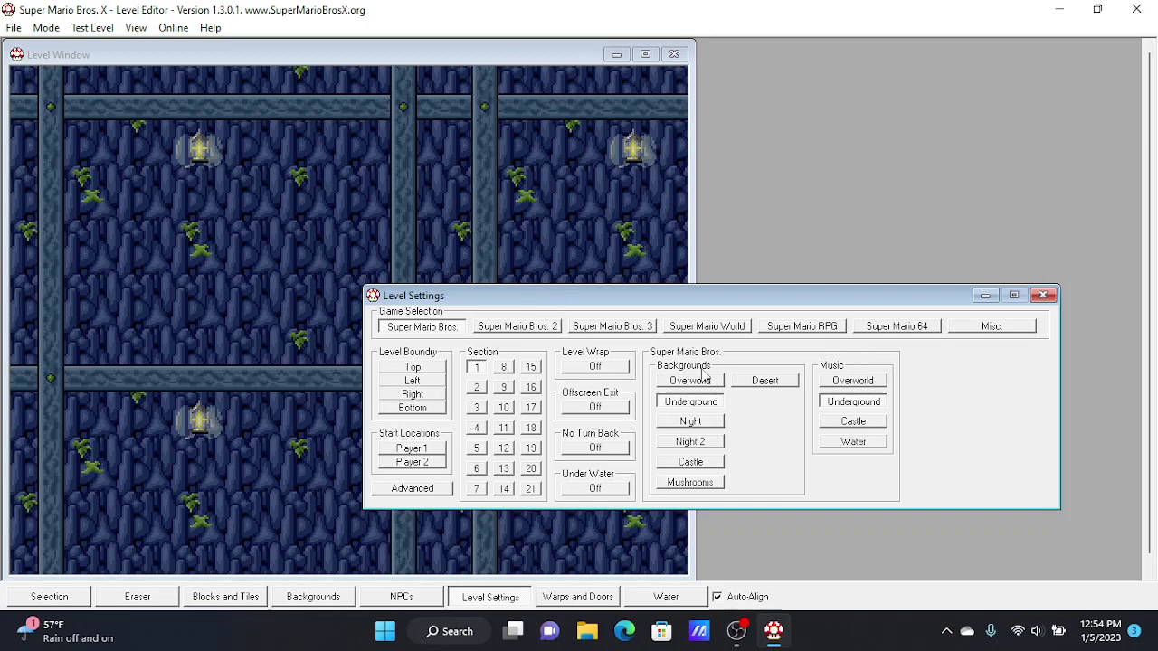
Try the New SMB and Super Mario Bros. Castle music, and return section 1 to the Super Mario Bros. Underground music.
left_click(1013, 329)
left_click(871, 407)
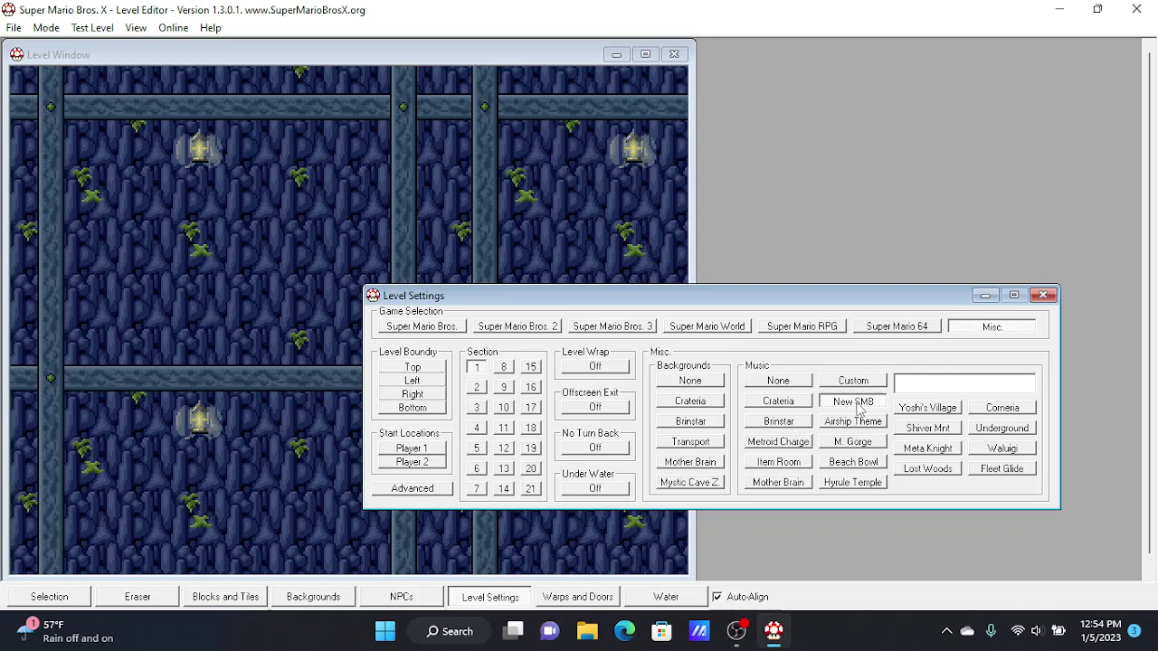
left_click(451, 329)
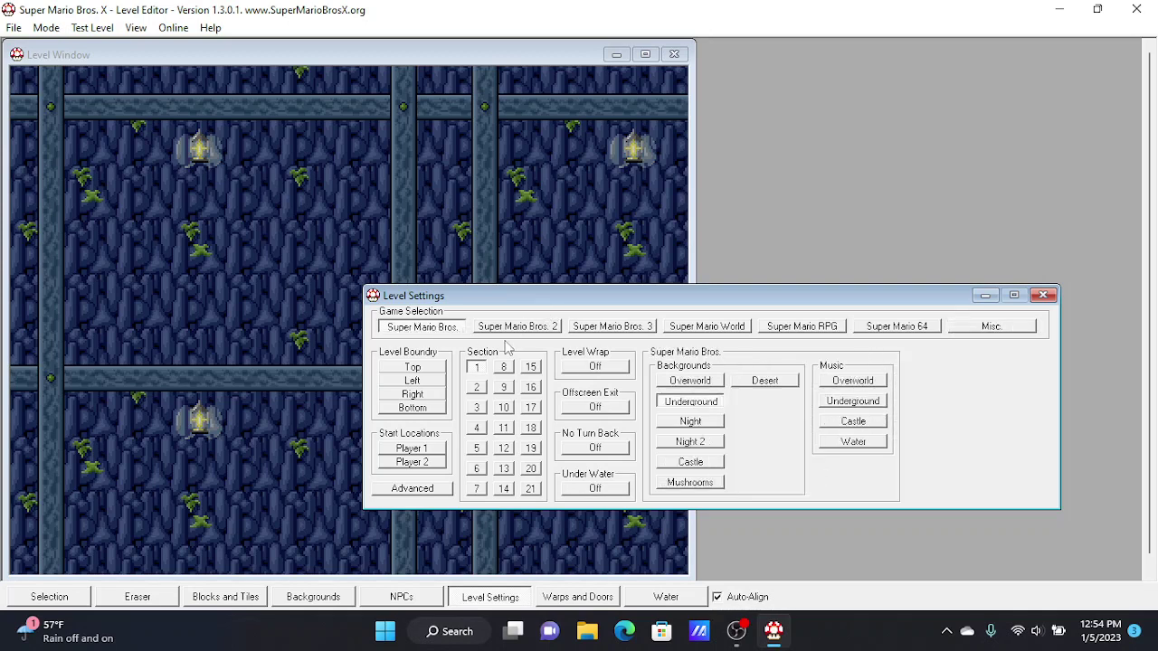
left_click(852, 421)
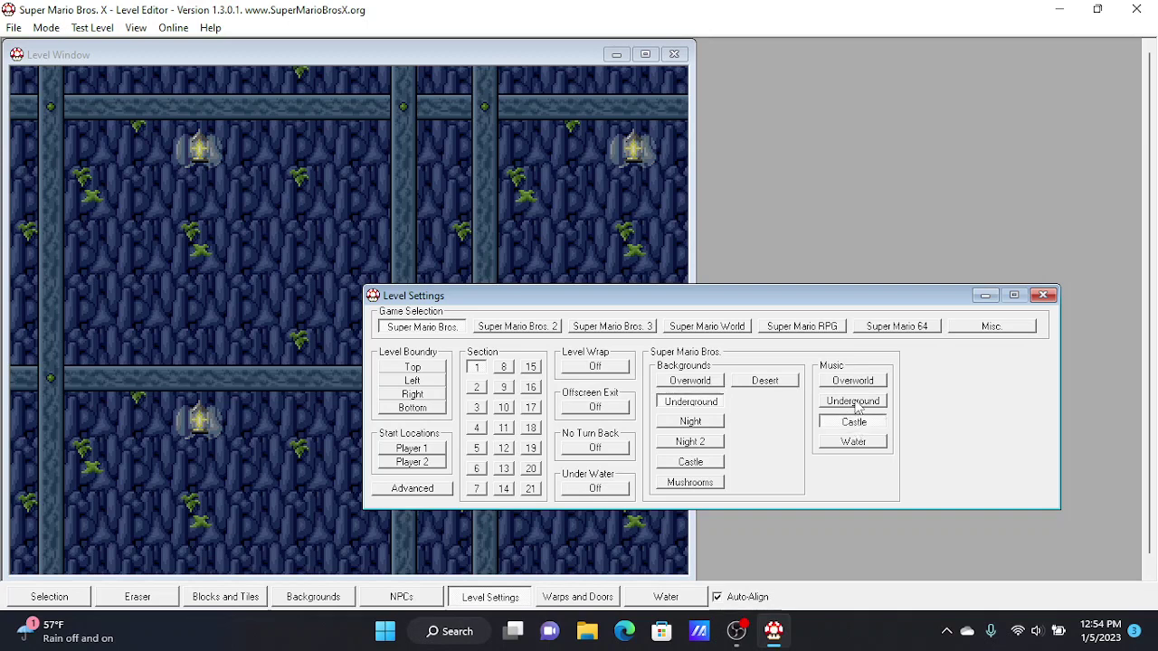
left_click(853, 403)
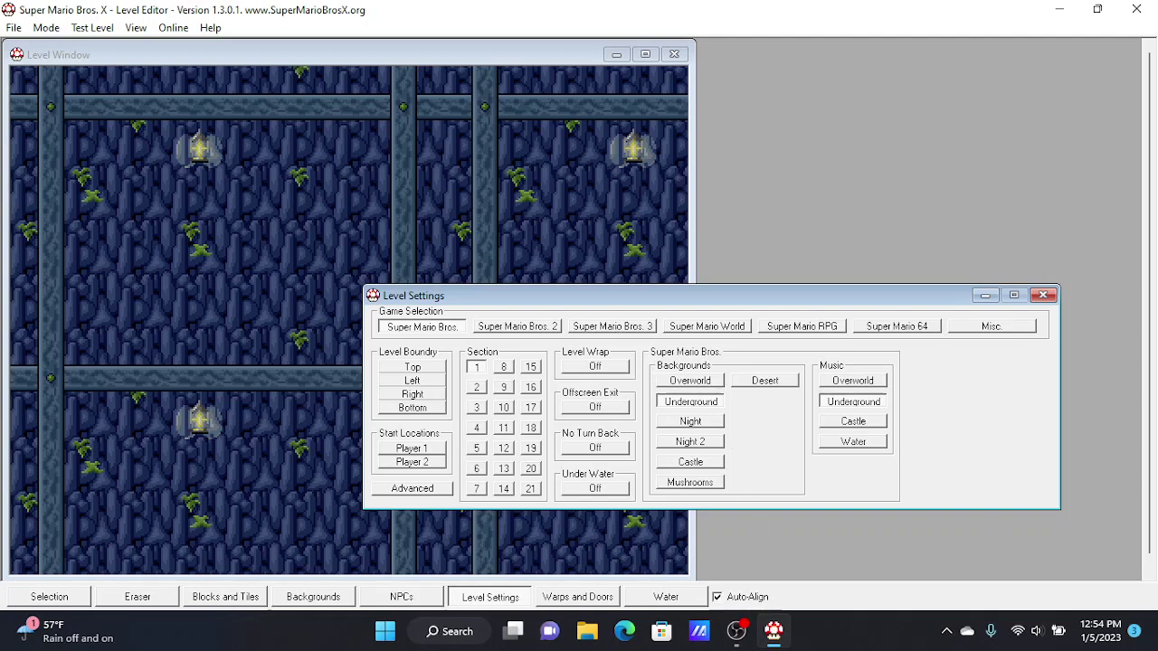
Lower the system sound volume to near its minimum and return to the level editor.
left_click(1038, 636)
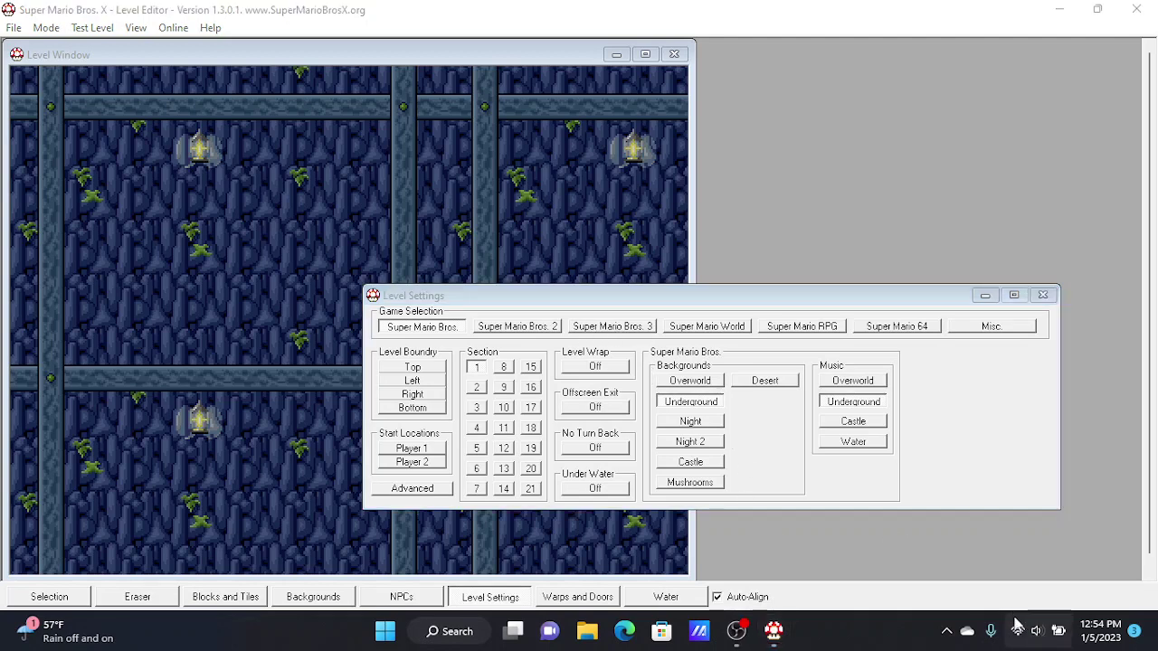
left_click(1017, 626)
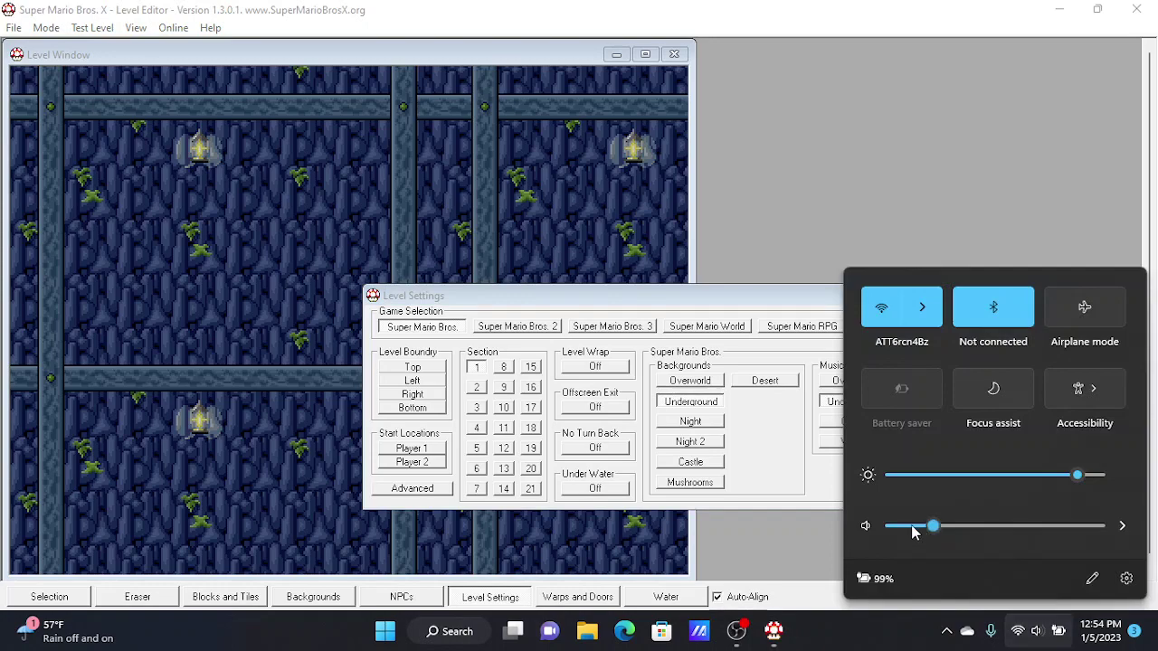
left_click_drag(912, 533, 895, 534)
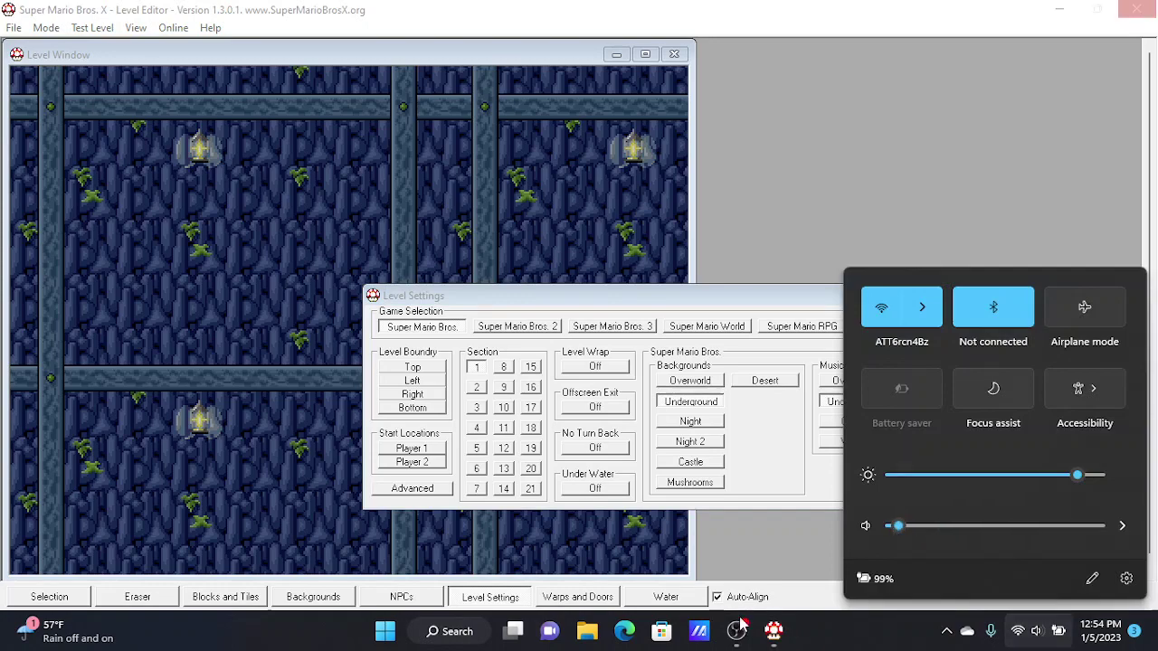
mouse_move(735, 638)
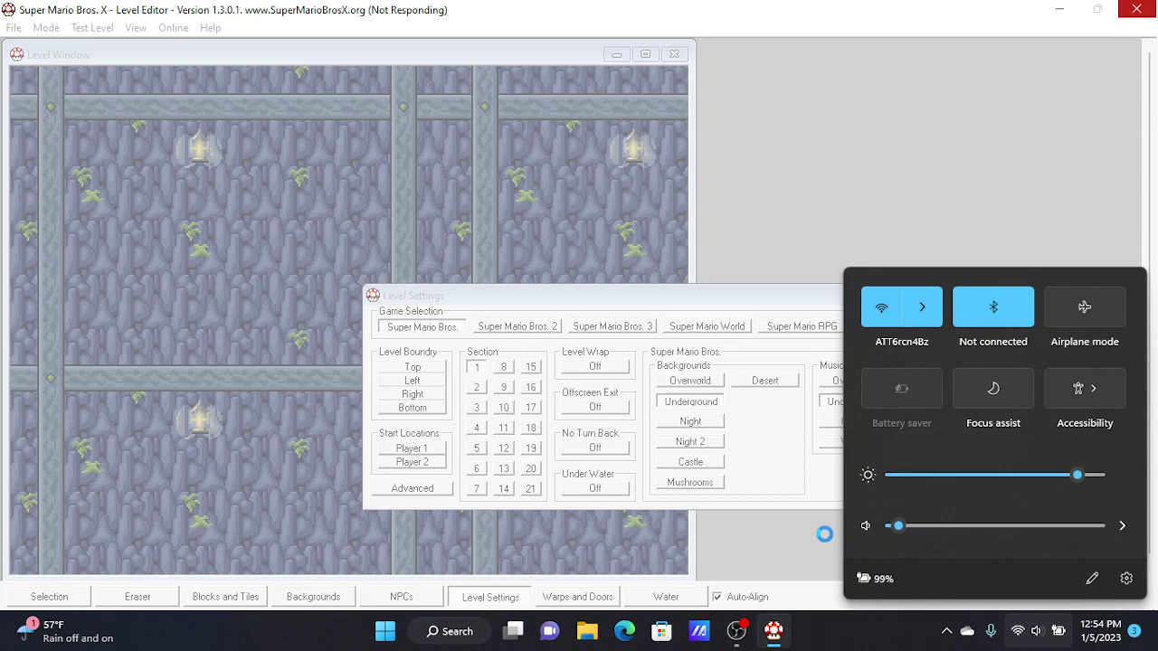
left_click(824, 534)
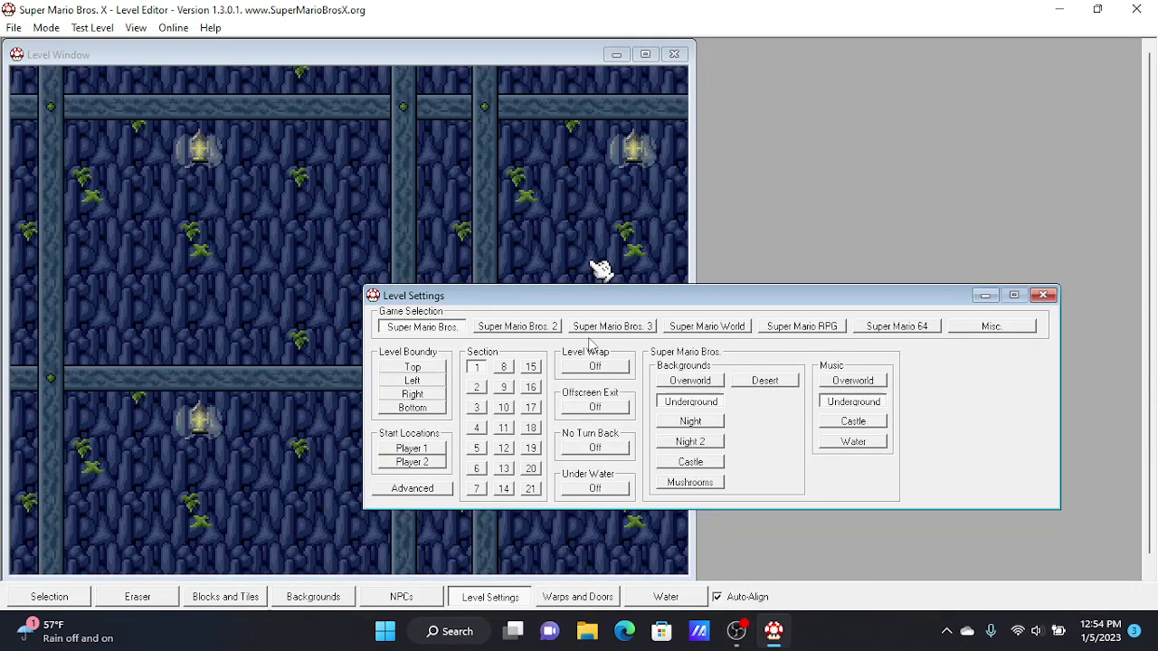
Place the Player 1 start location near the lower-left corner of the level.
left_click_drag(520, 305, 634, 252)
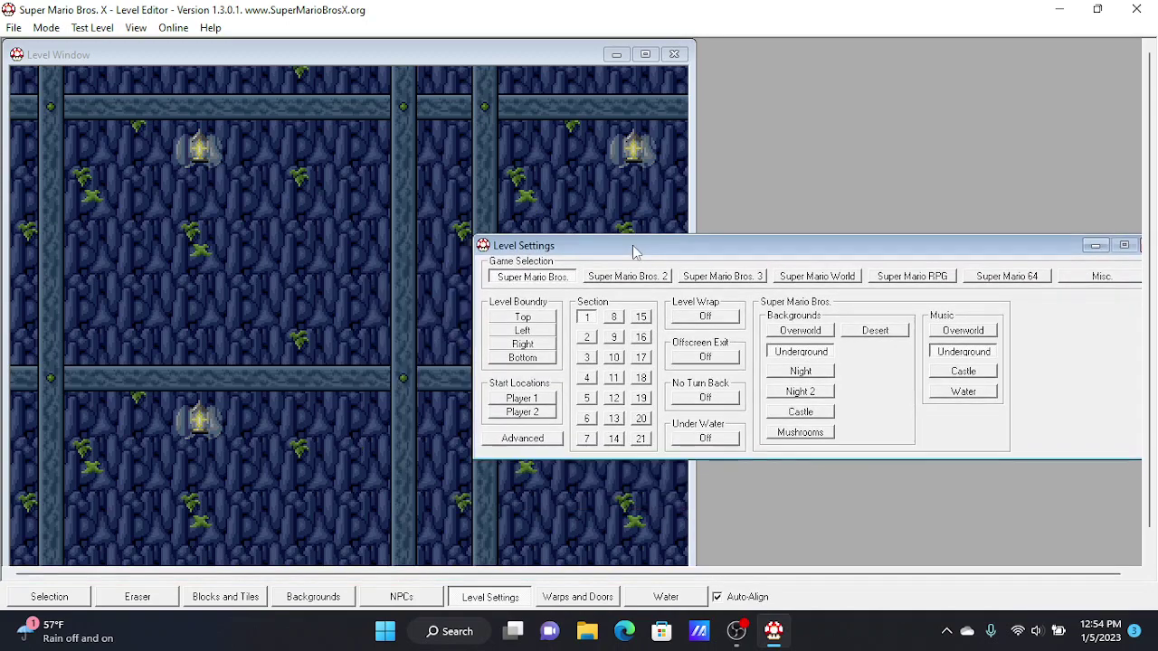
left_click(543, 402)
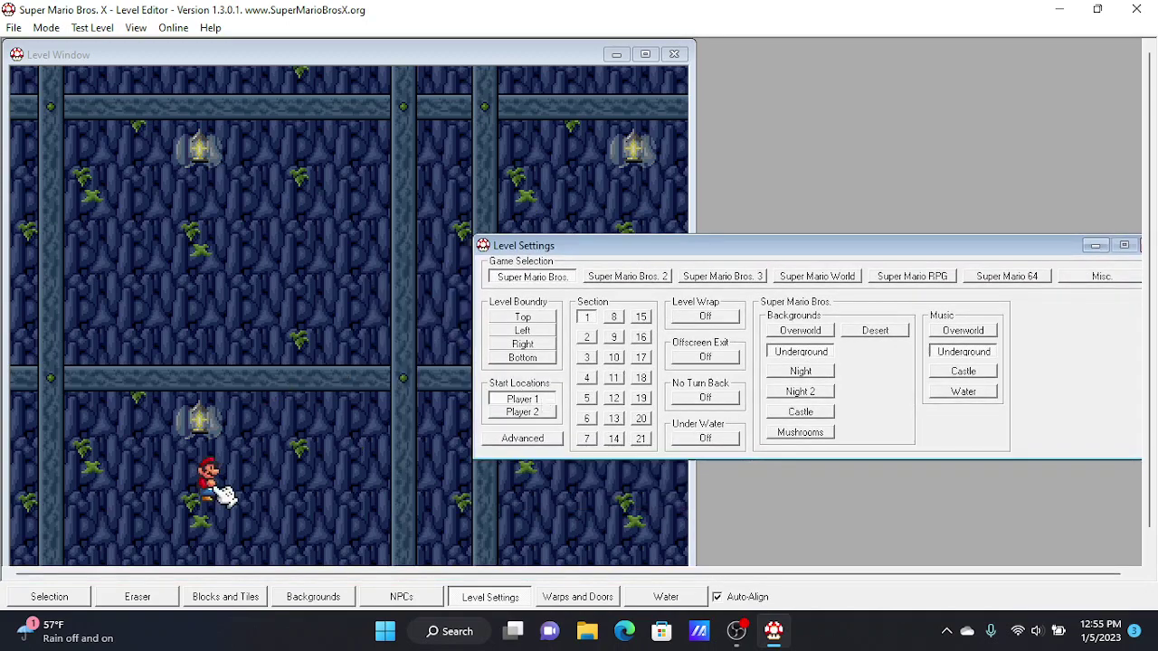
left_click(42, 536)
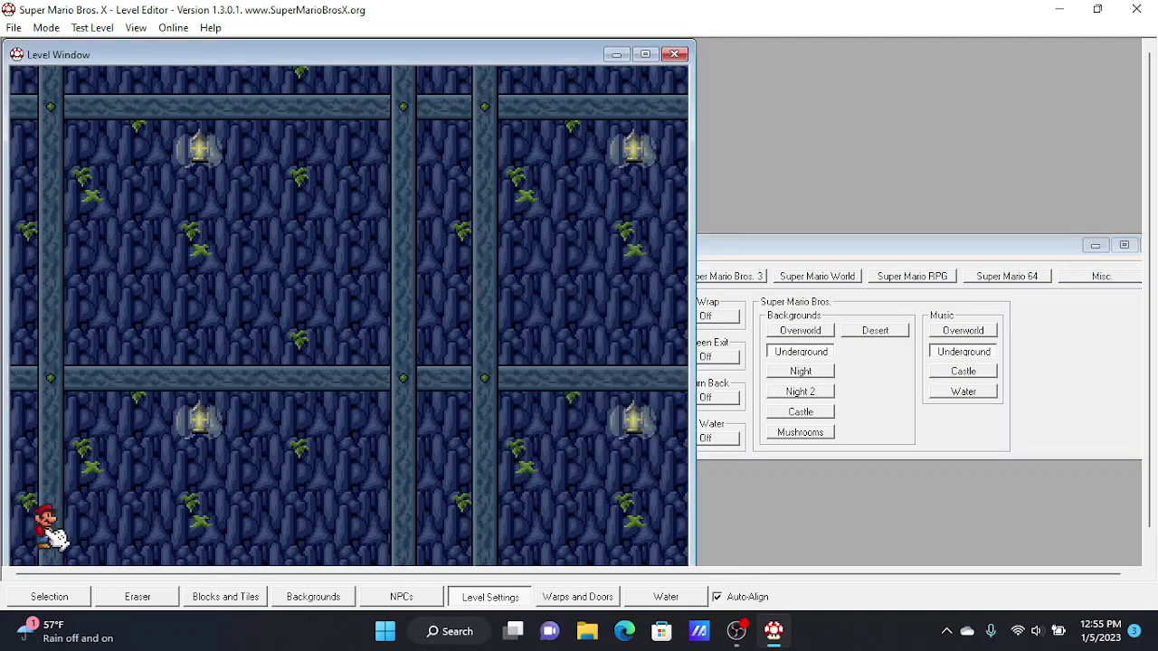
left_click(882, 385)
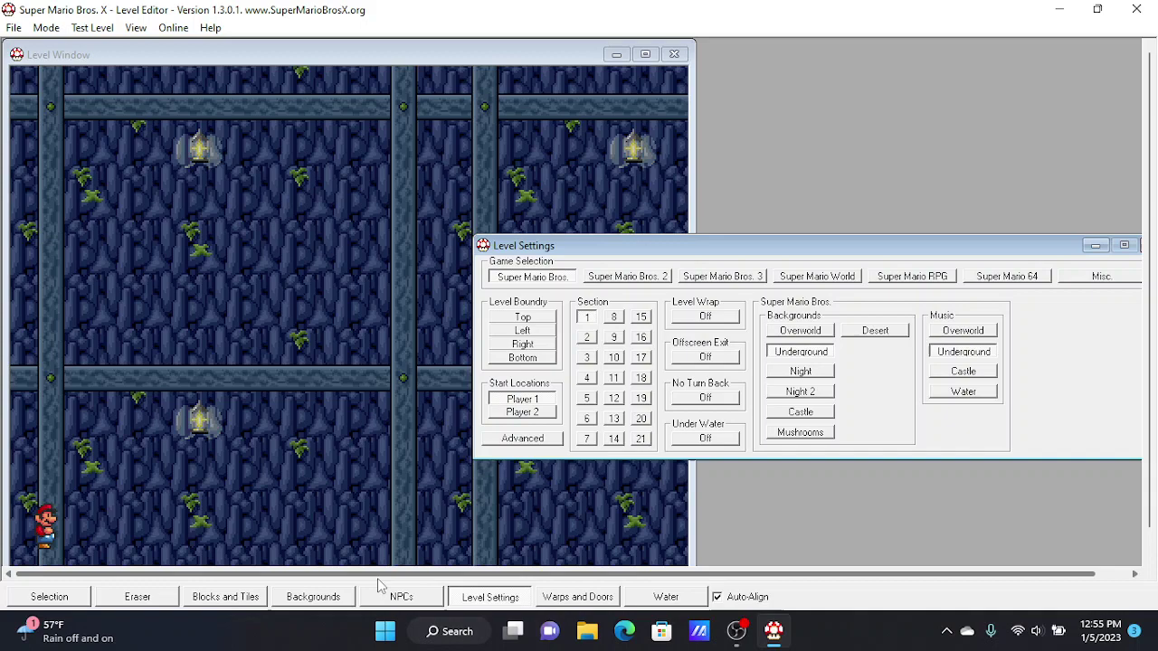
Bring up the Blocks and Tiles window beside the level and show the Super Mario Bros. Underground tile set.
left_click(220, 600)
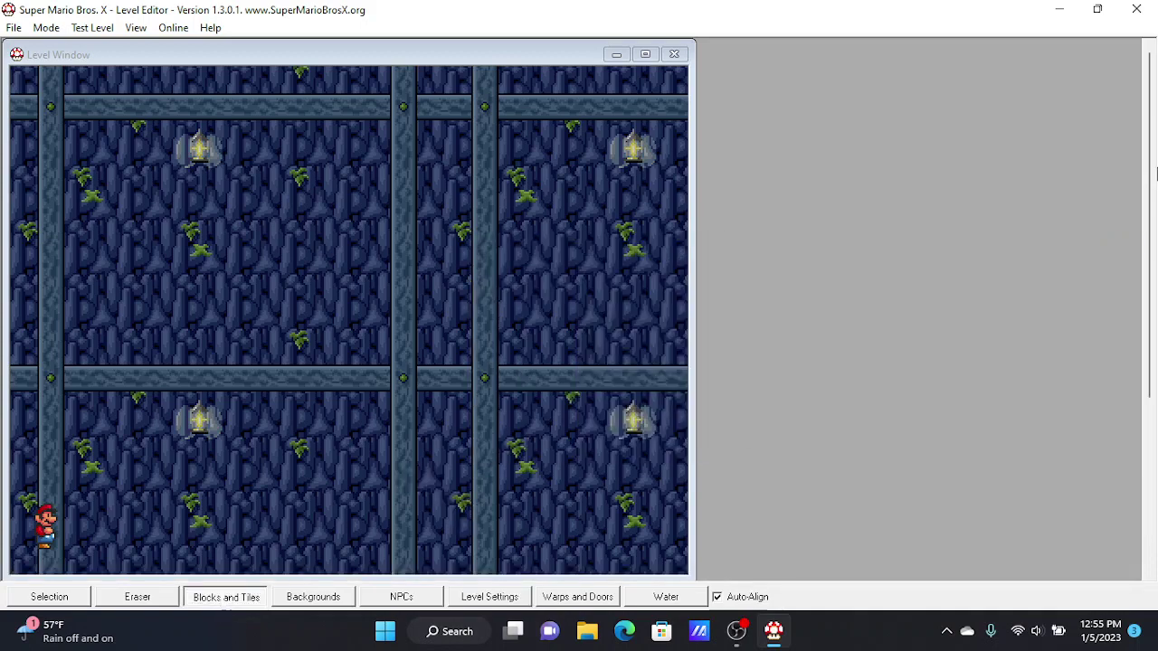
left_click_drag(1155, 187, 1131, 339)
left_click_drag(378, 384, 971, 61)
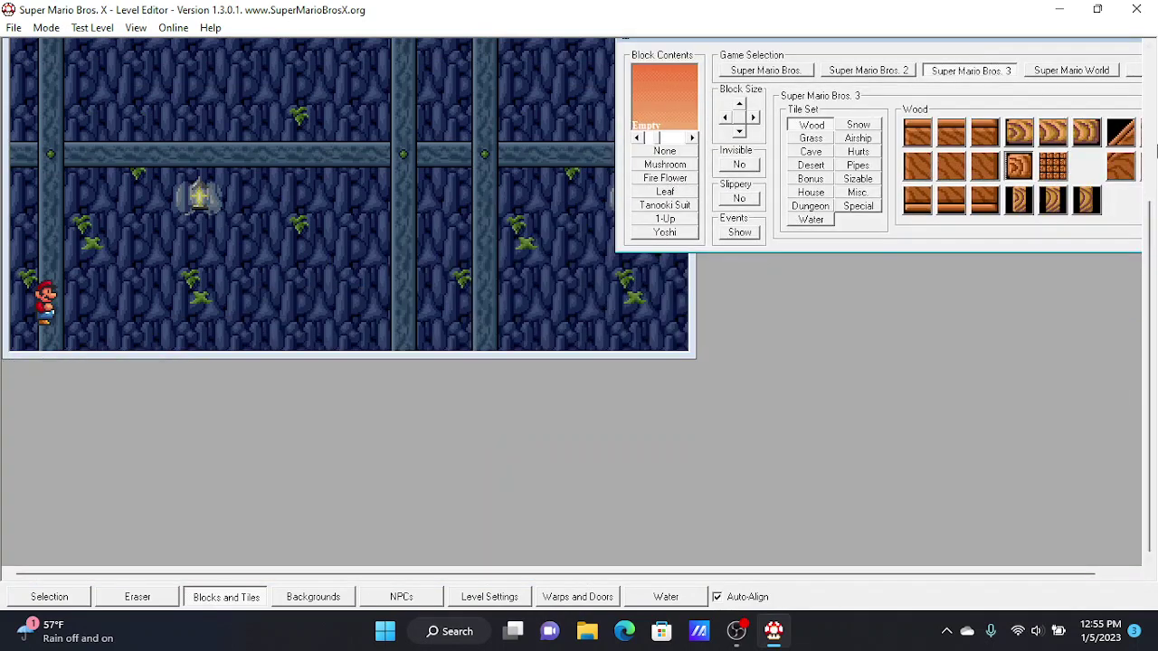
left_click_drag(1149, 297, 1152, 105)
left_click(765, 296)
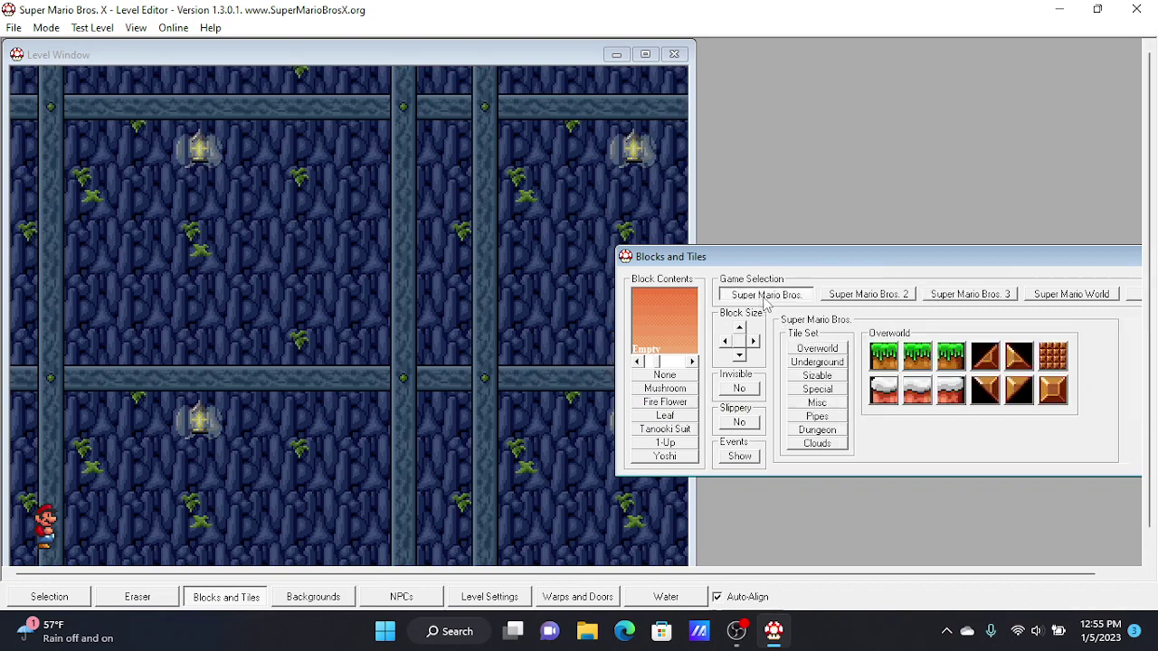
left_click(819, 364)
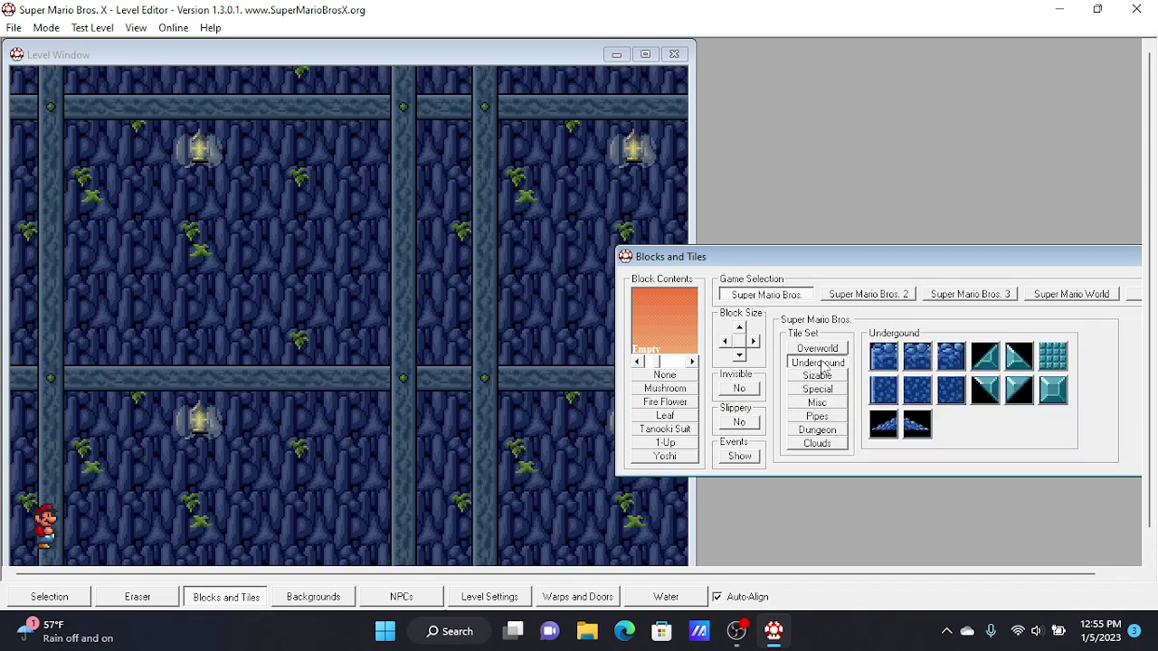
Lay an underground floor beneath Mario, with the top-left corner tile at the left edge and top-middle tiles across the visible width.
left_click(885, 357)
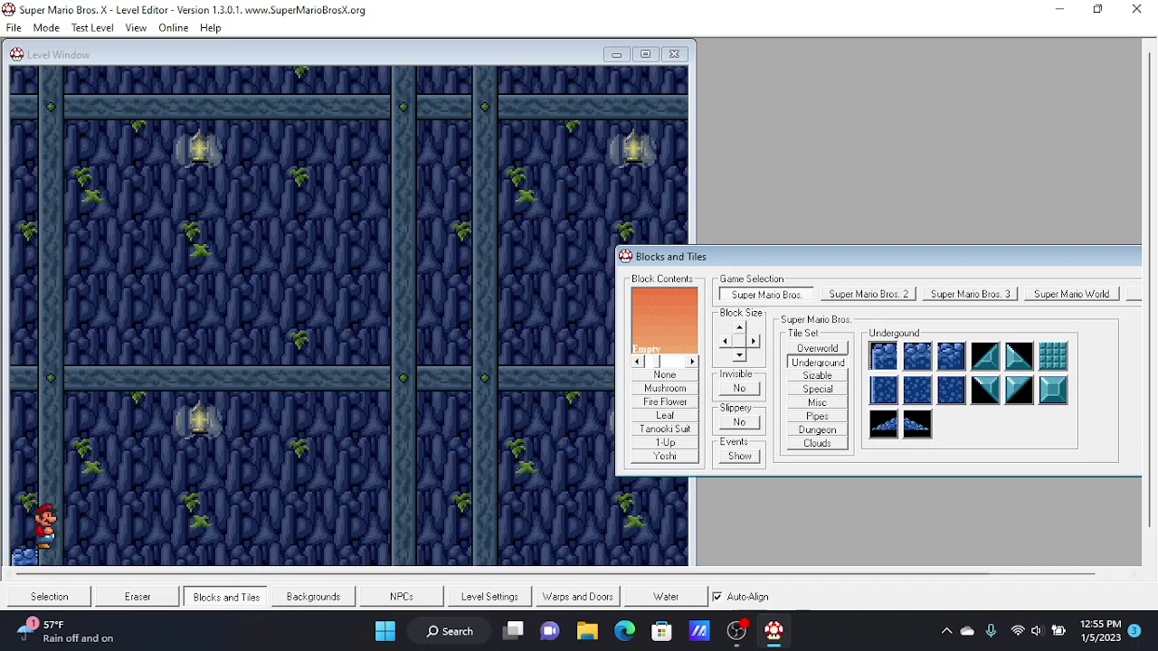
left_click(27, 553)
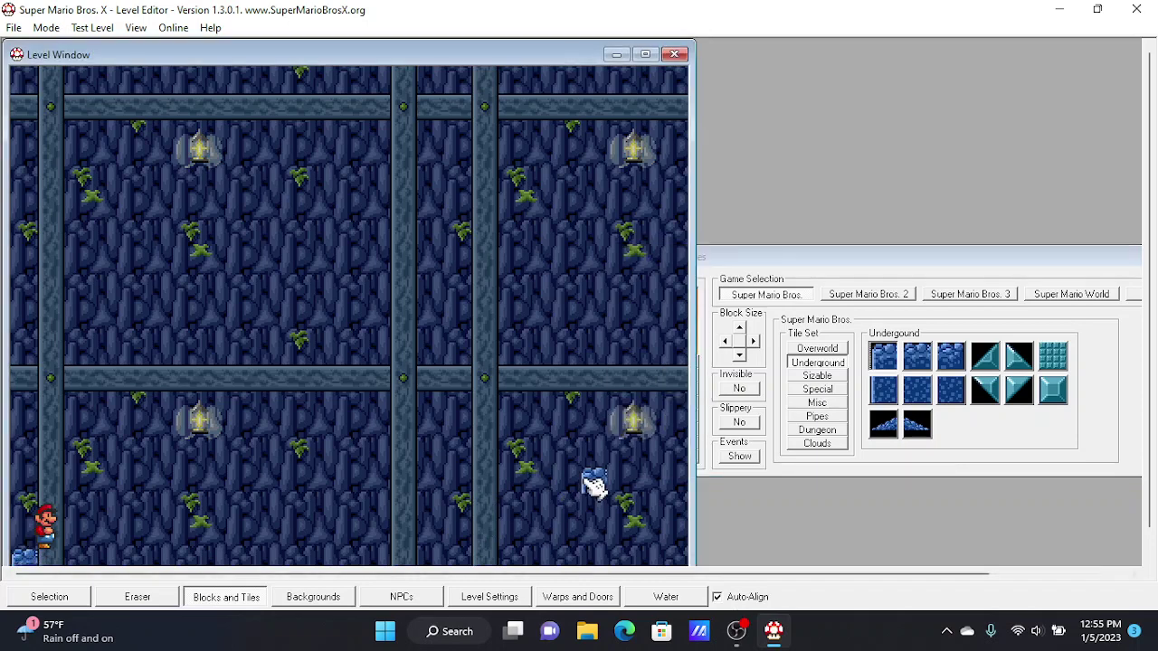
left_click(919, 357)
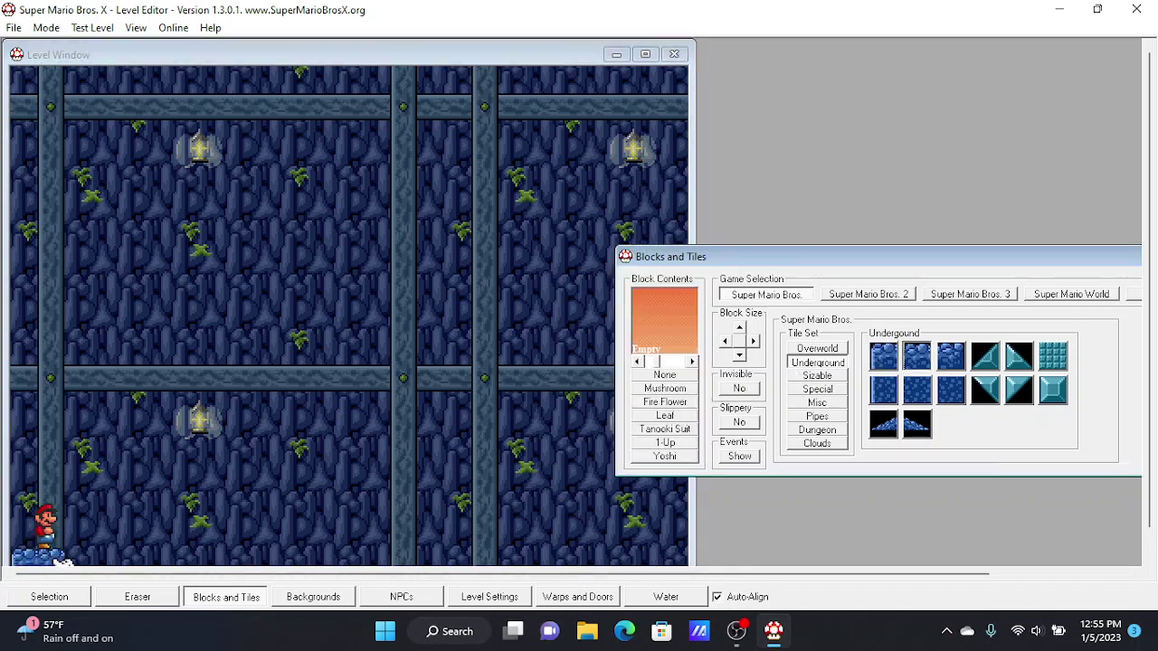
left_click_drag(55, 555, 686, 559)
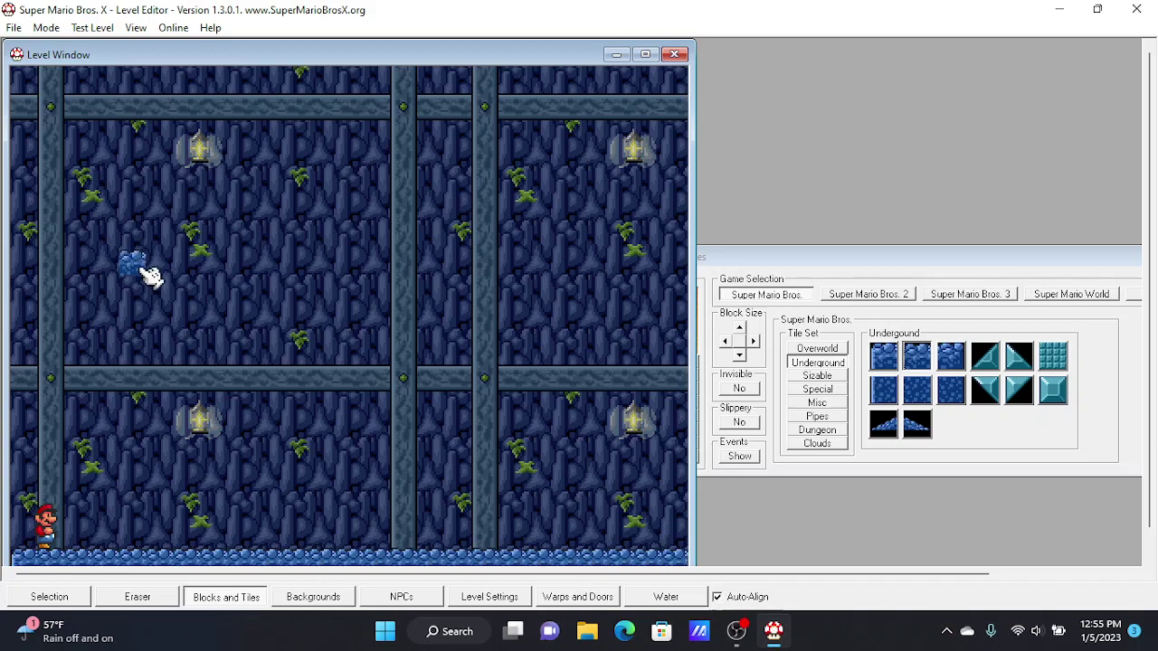
left_click(849, 350)
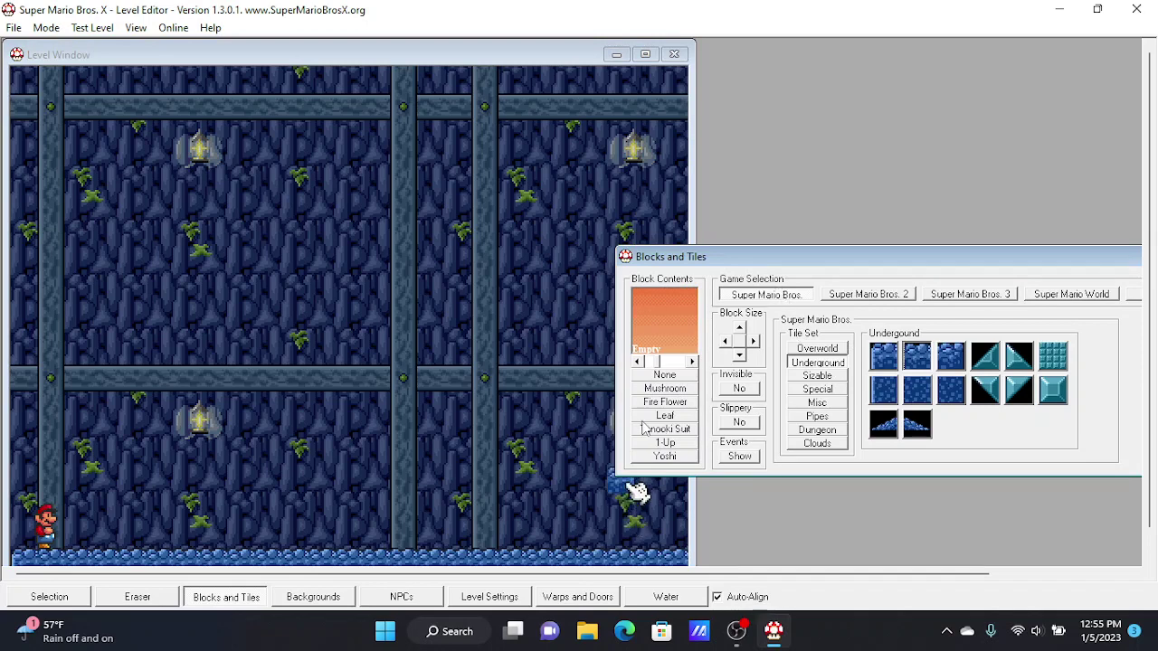
left_click(671, 431)
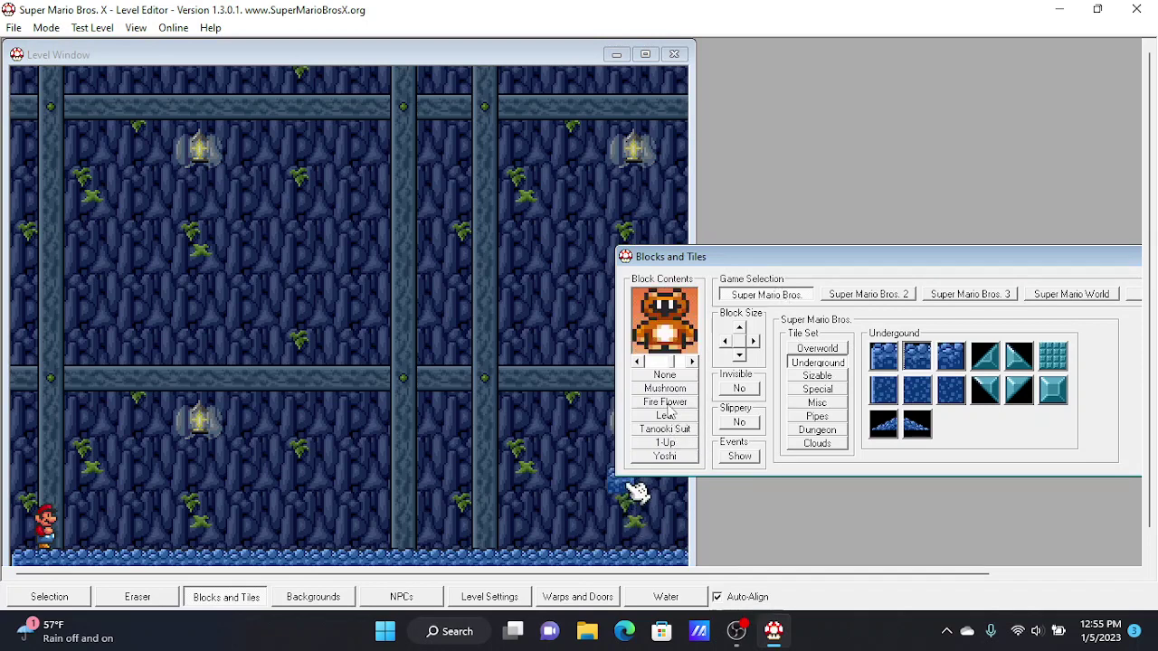
left_click(664, 376)
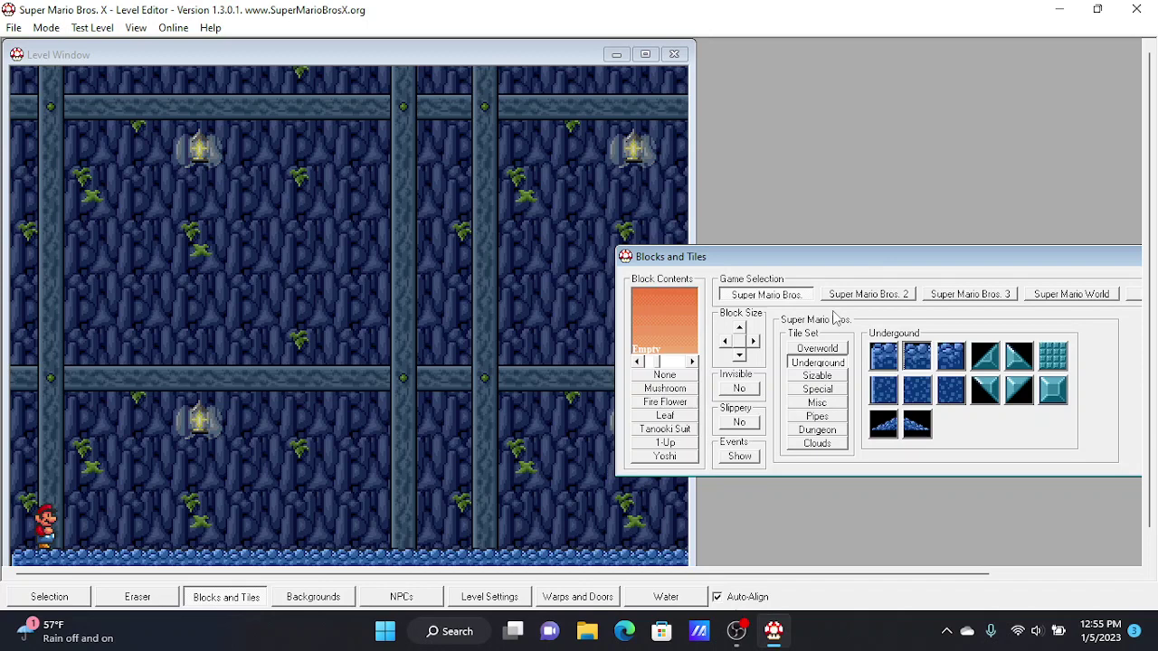
Look through the Super Mario Bros. tile sets, including Sizable, Pipes, Misc, Dungeon, Clouds and Special.
left_click(830, 376)
left_click(830, 417)
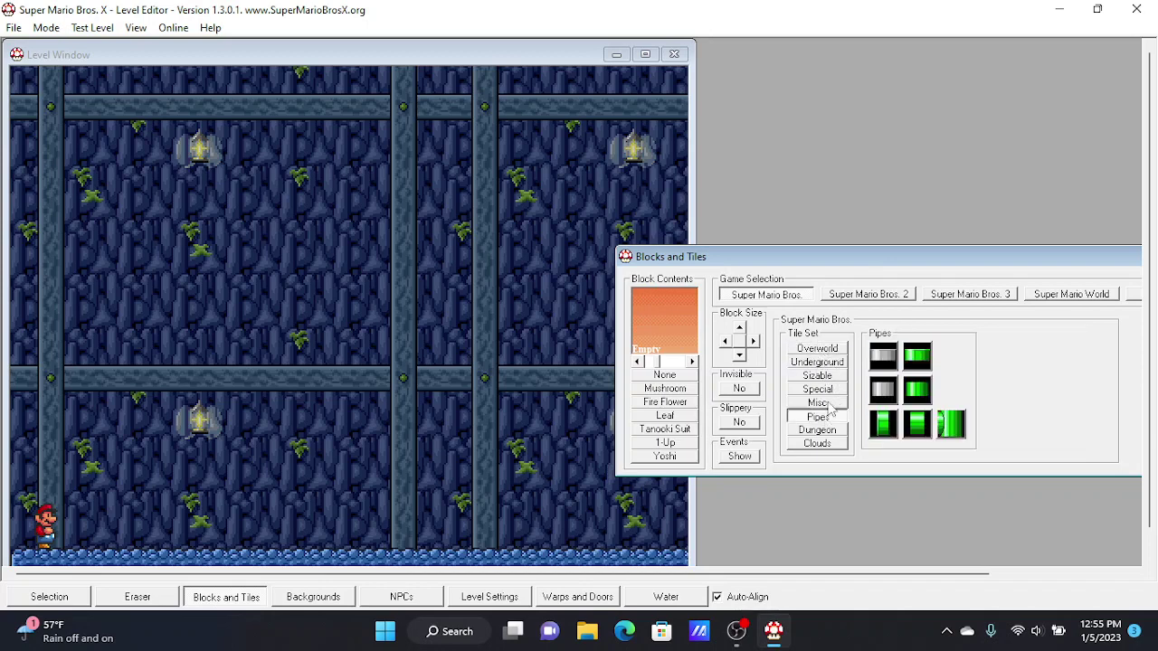
left_click(836, 404)
left_click(828, 430)
left_click(831, 444)
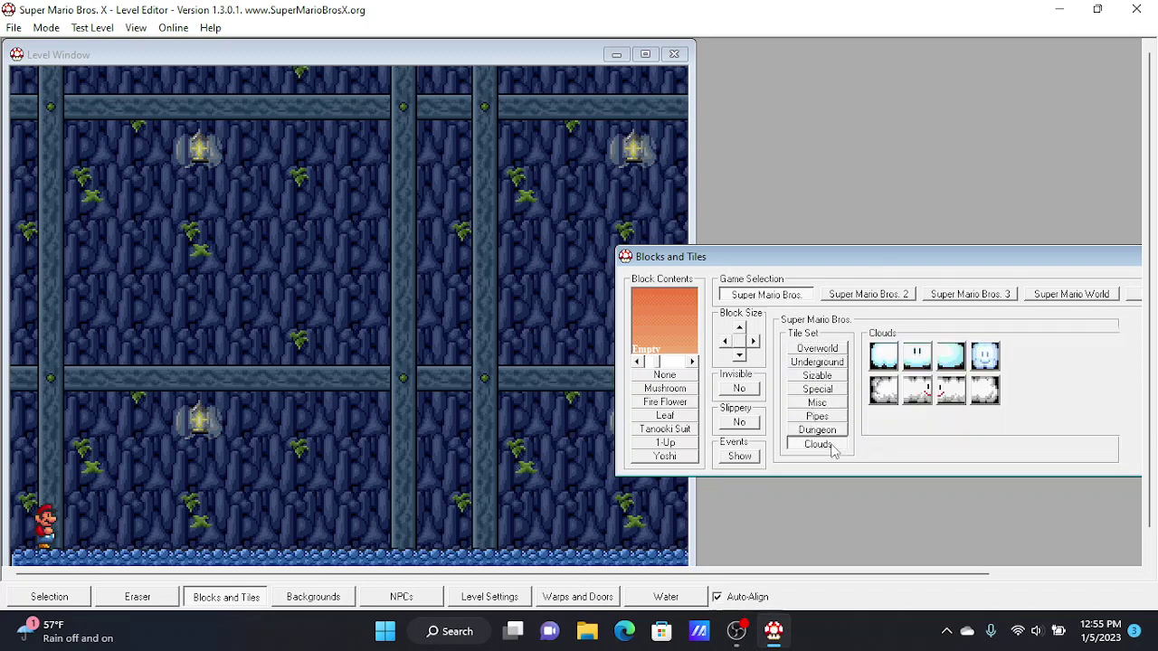
left_click(831, 417)
left_click(831, 403)
left_click(832, 390)
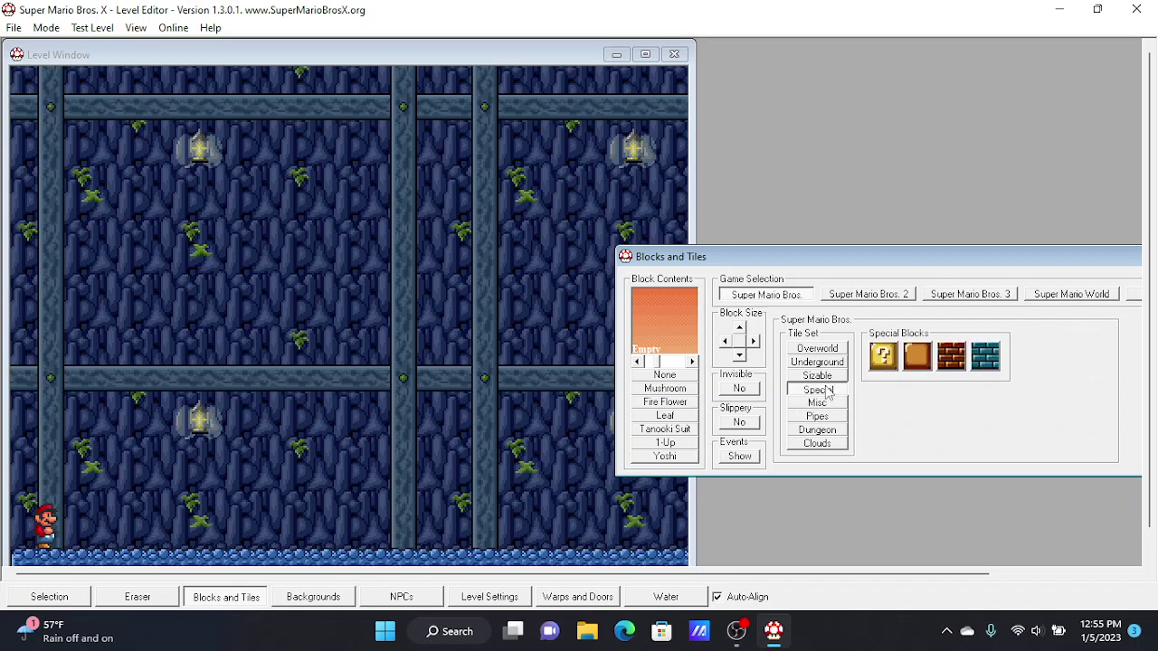
left_click(831, 378)
left_click(831, 403)
Place two adjacent question mark blocks containing a Tanooki Suit above the floor, just ahead of Mario.
left_click(831, 390)
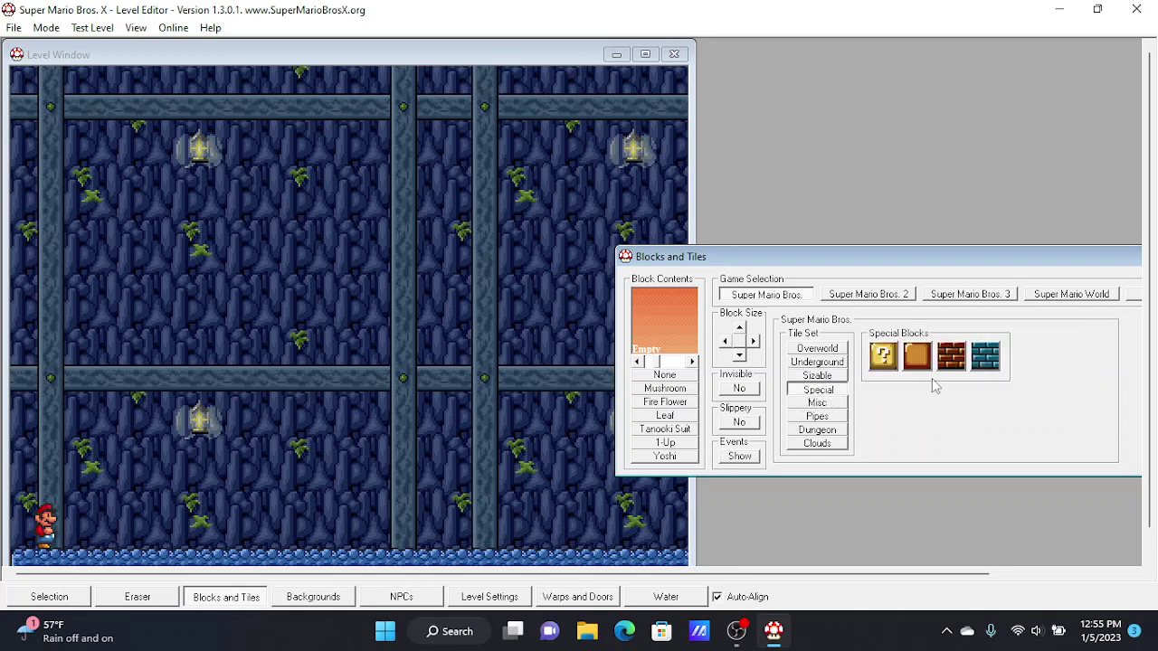
left_click(884, 356)
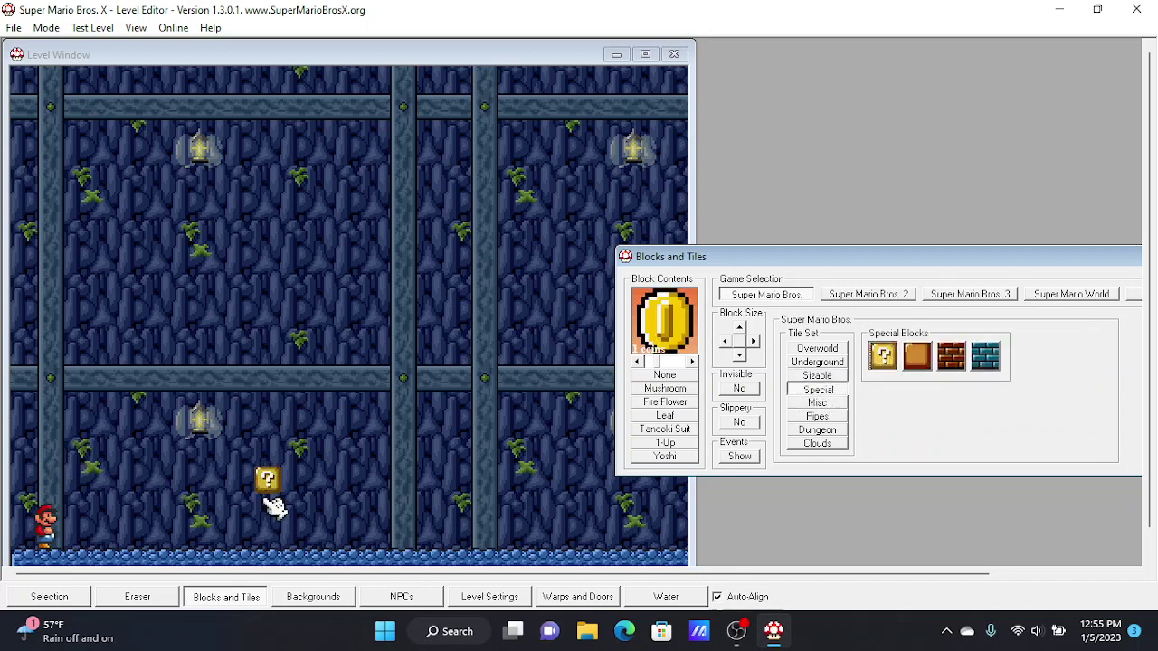
left_click(674, 430)
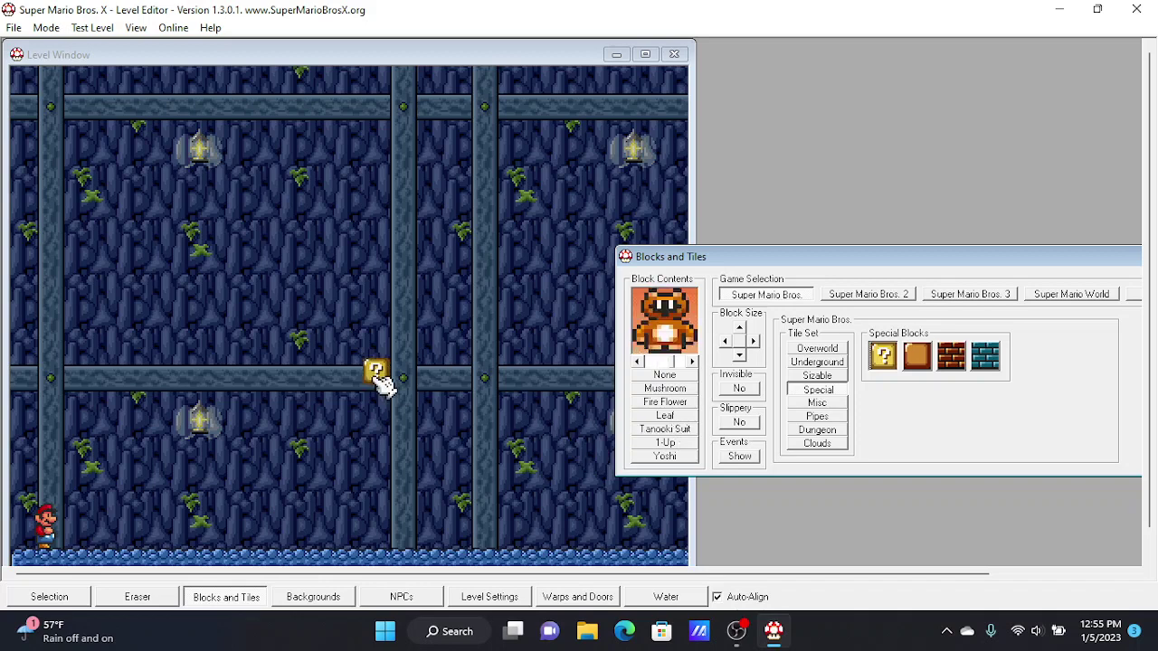
left_click(134, 482)
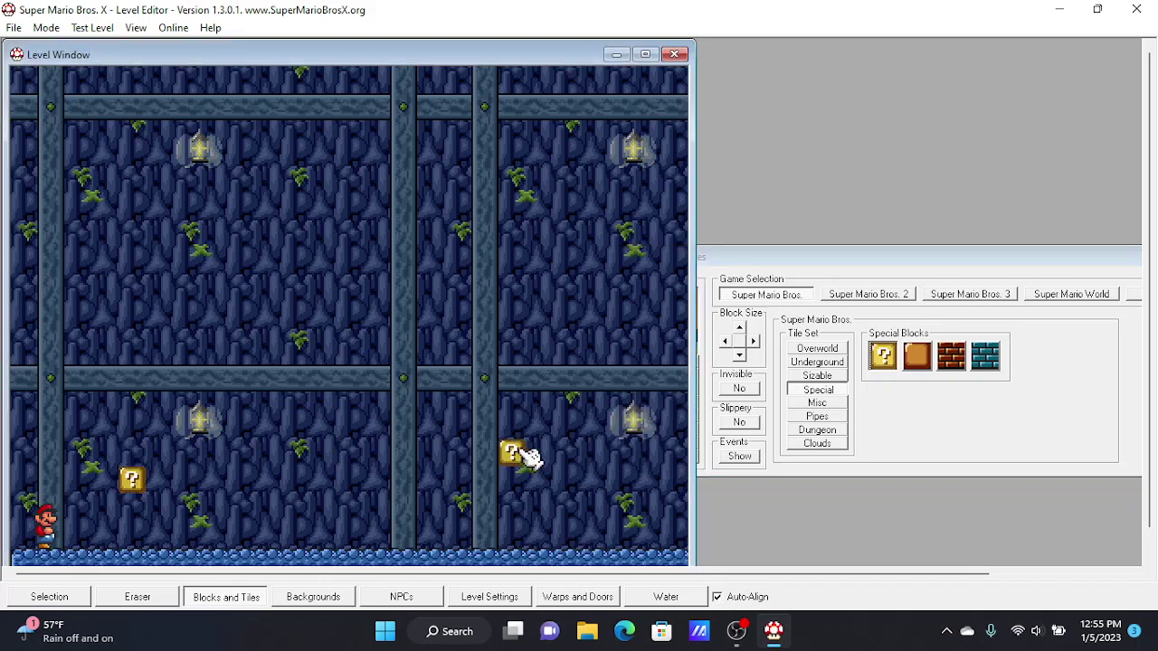
left_click(165, 485)
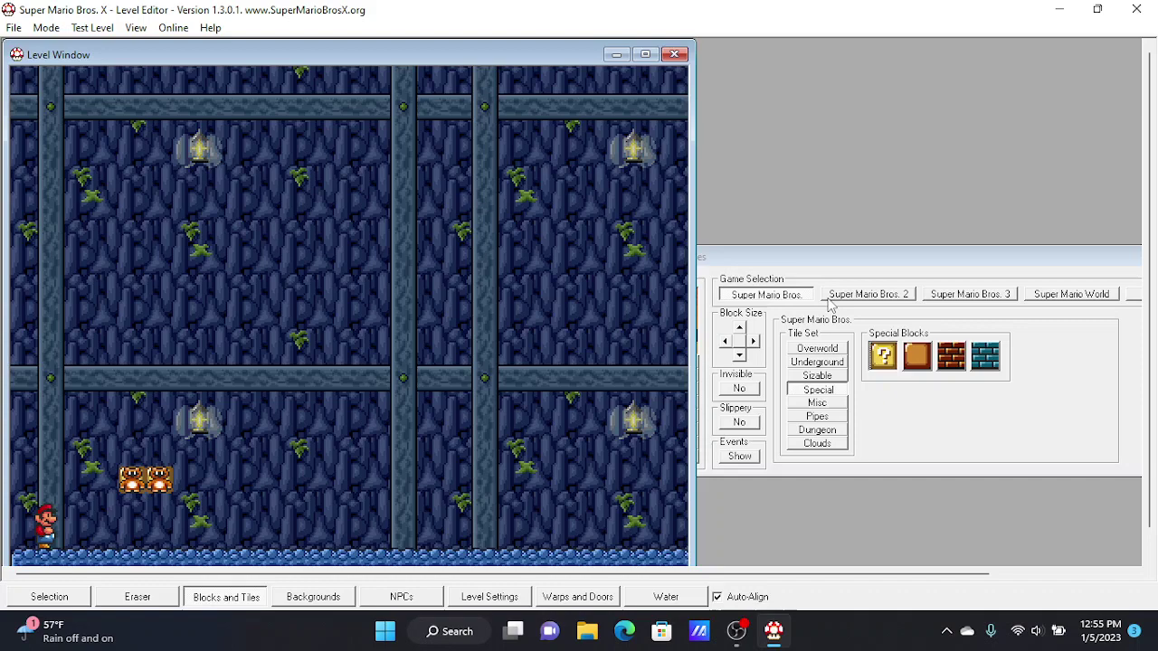
Close the Blocks and Tiles window.
left_click(1020, 400)
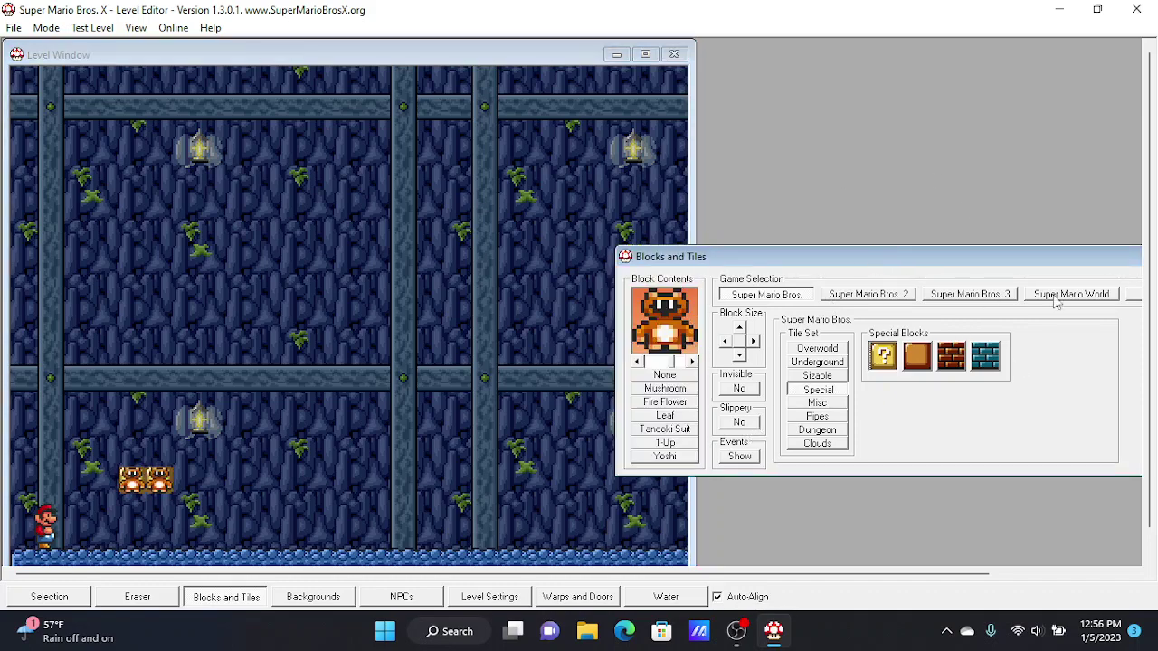
left_click_drag(1049, 260, 787, 258)
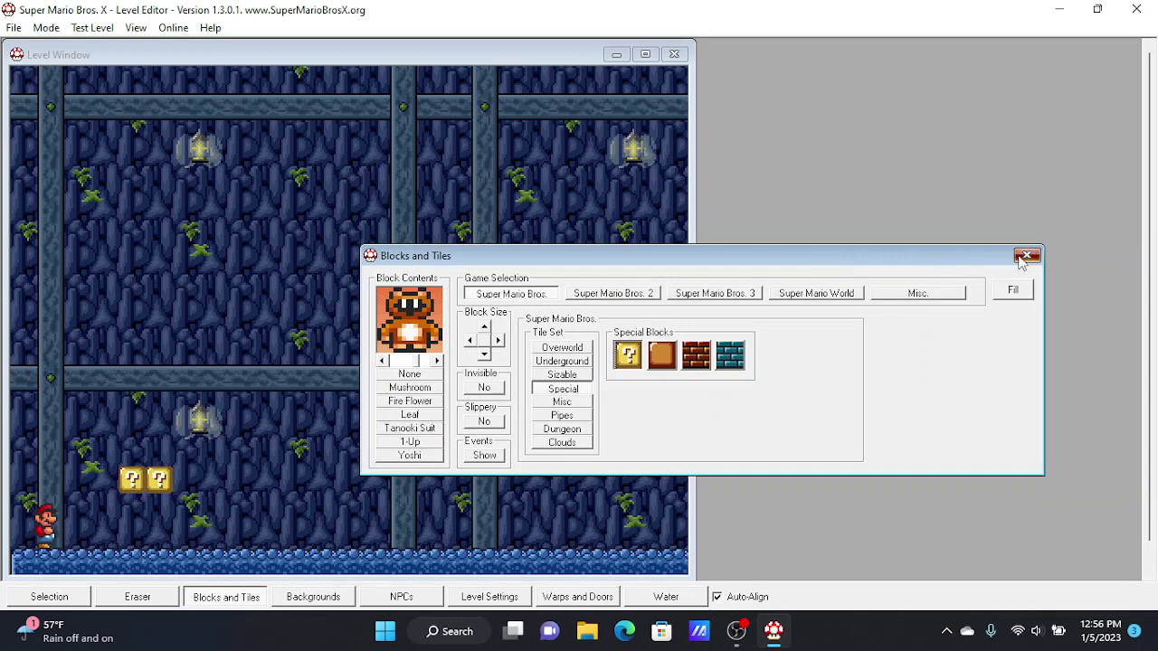
left_click(1027, 255)
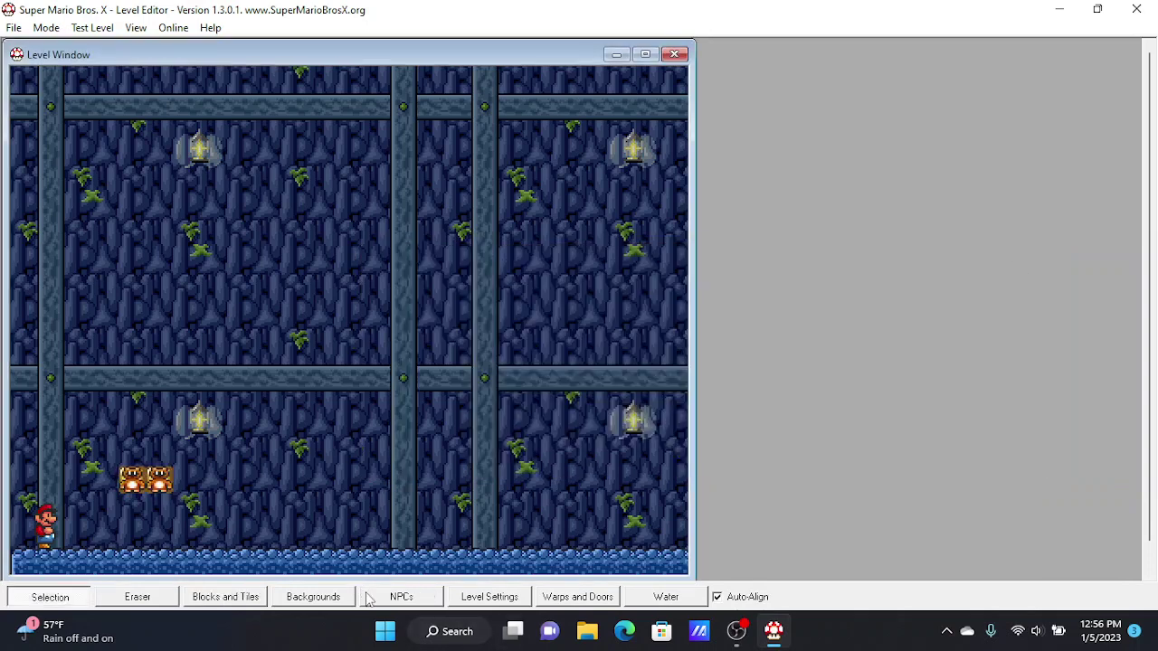
Bring up the Non-Player Characters window and position it so Mario and the question mark blocks stay visible.
left_click(404, 596)
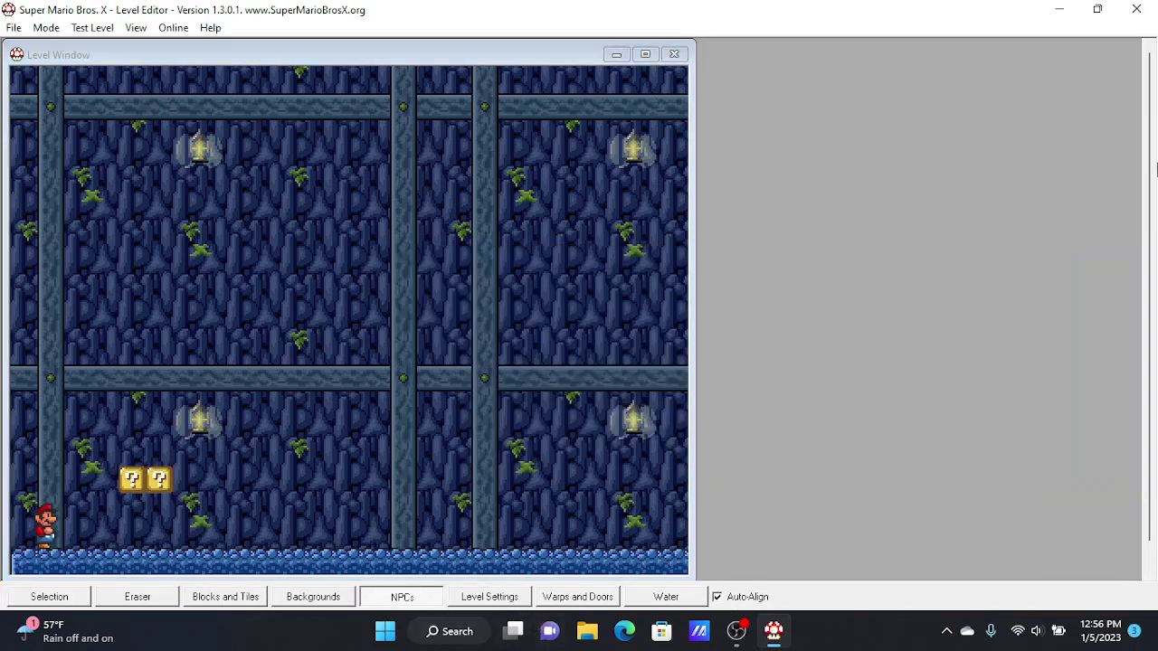
left_click_drag(1151, 170, 1133, 312)
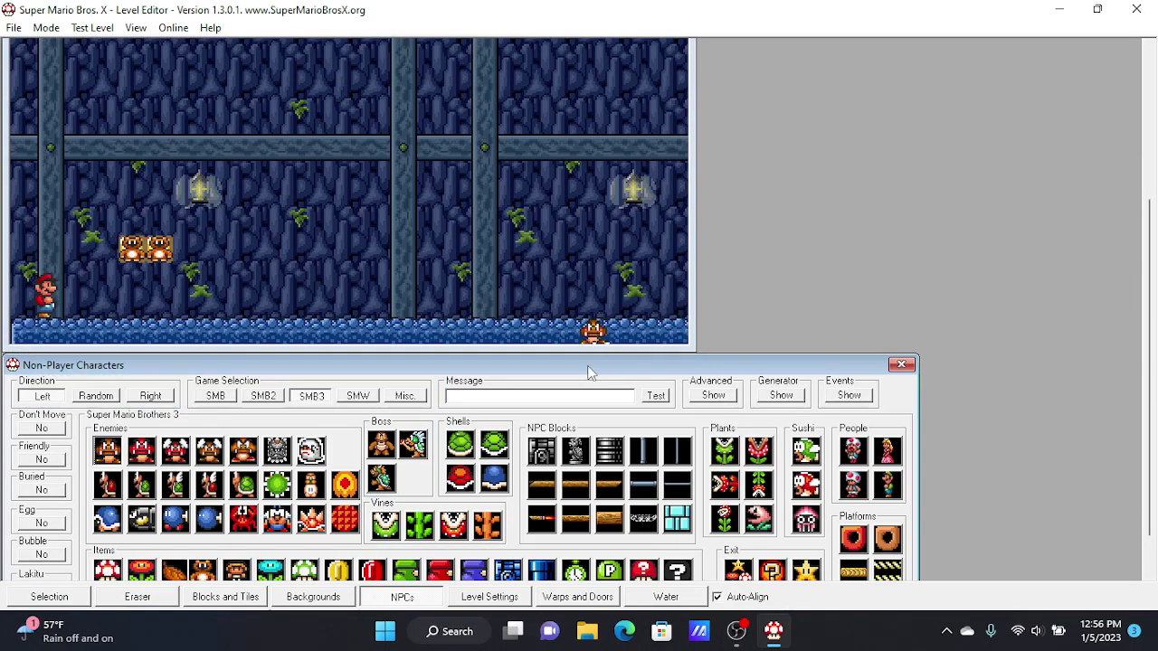
left_click_drag(618, 363, 949, 100)
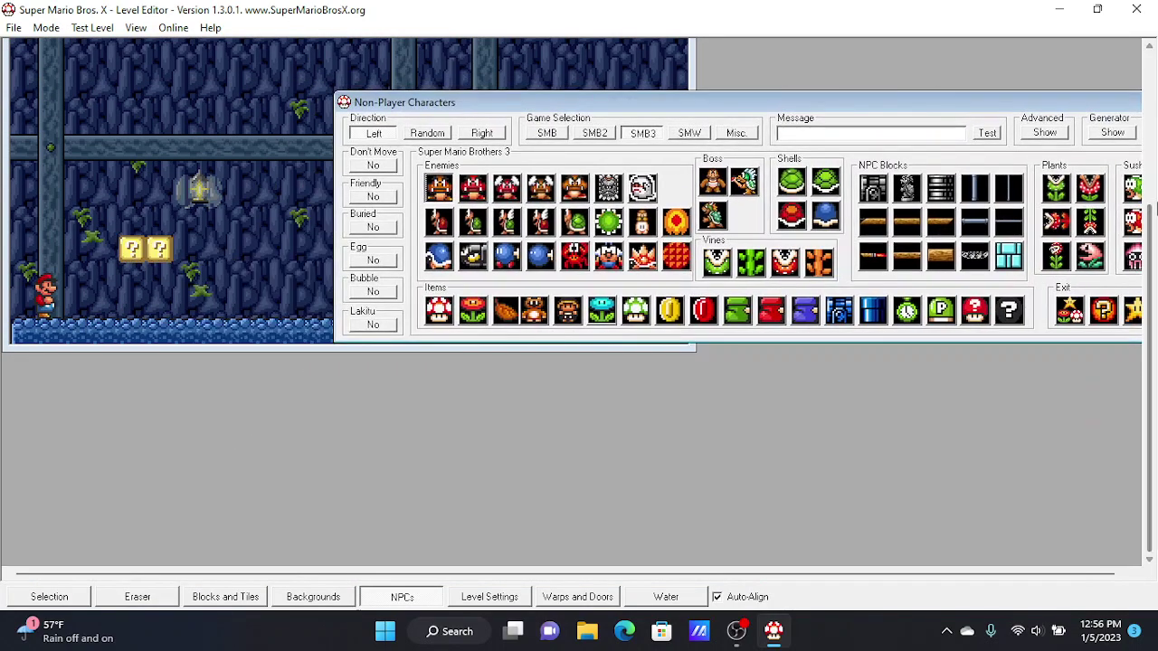
left_click_drag(1153, 212, 1131, 98)
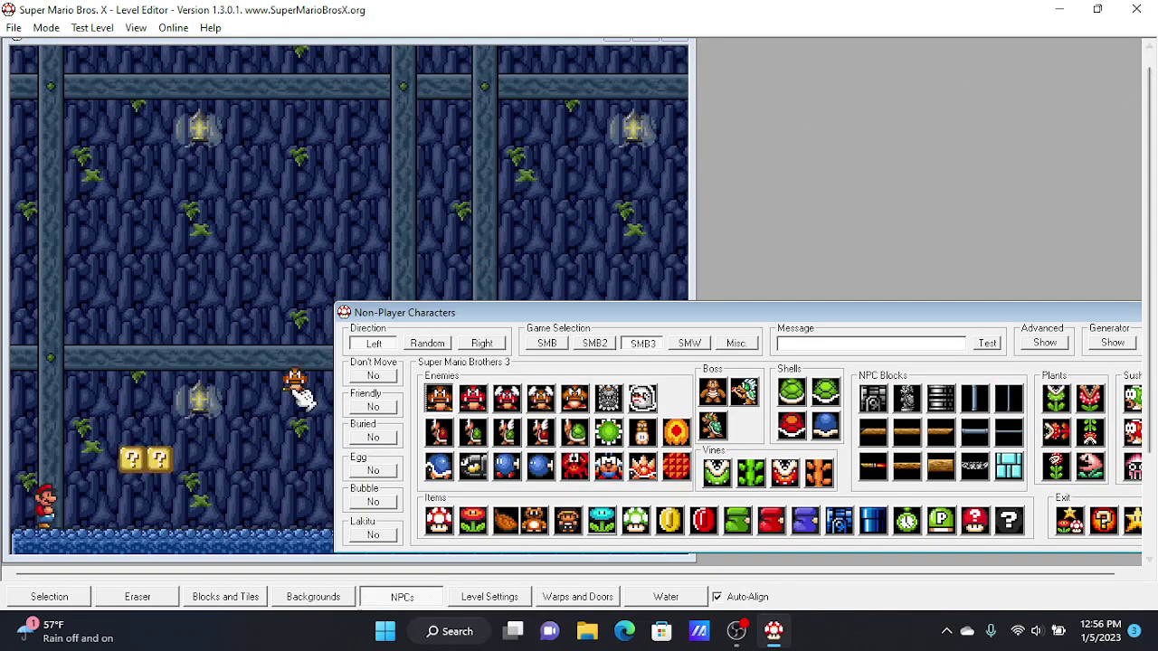
Place two SMB3 Thwomps at the same height in the air, well apart, beyond the question mark blocks.
left_click(609, 398)
left_click(416, 256)
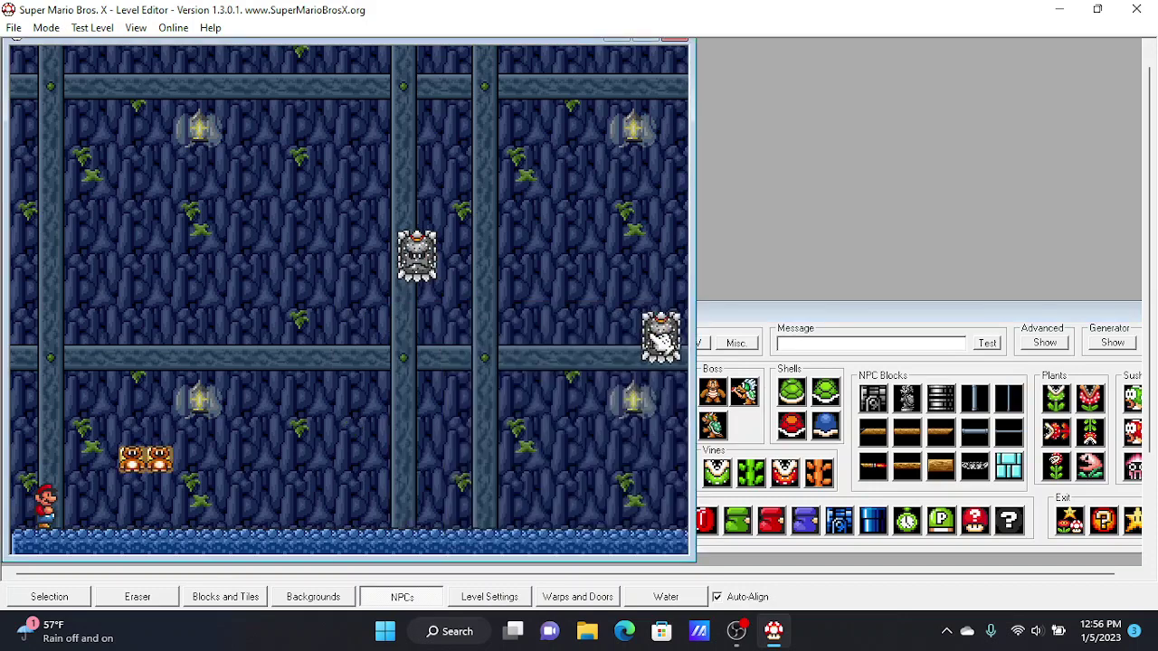
left_click(662, 257)
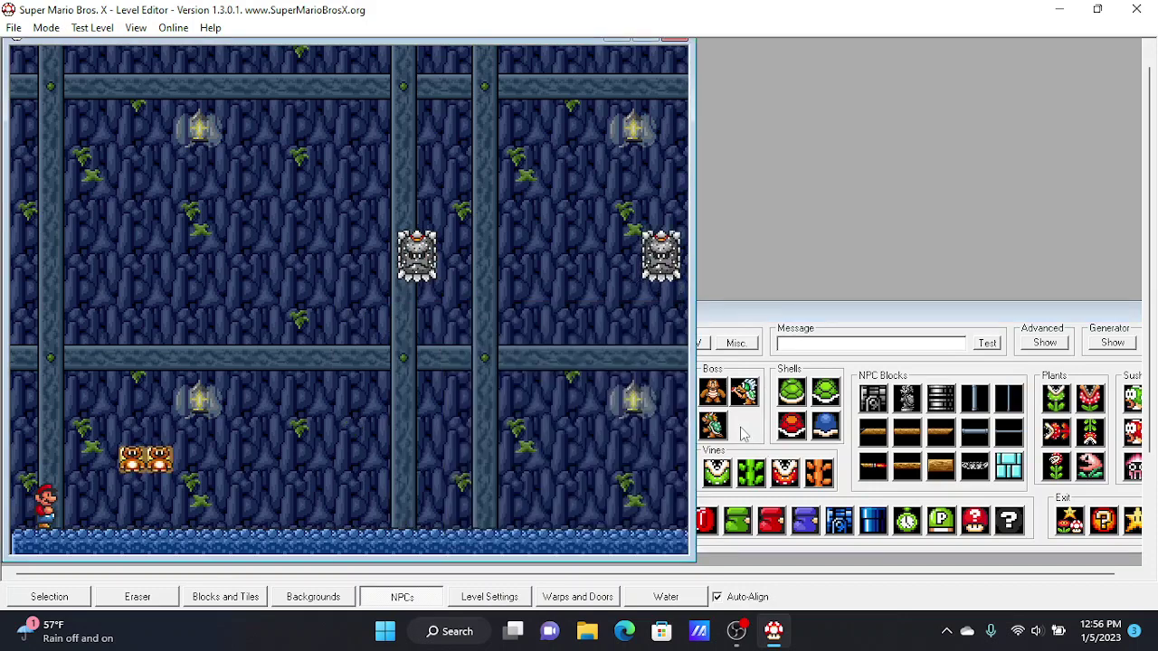
Place a row of three red SMB3 Koopas on the floor between the question mark blocks and the first Thwomp.
left_click(744, 434)
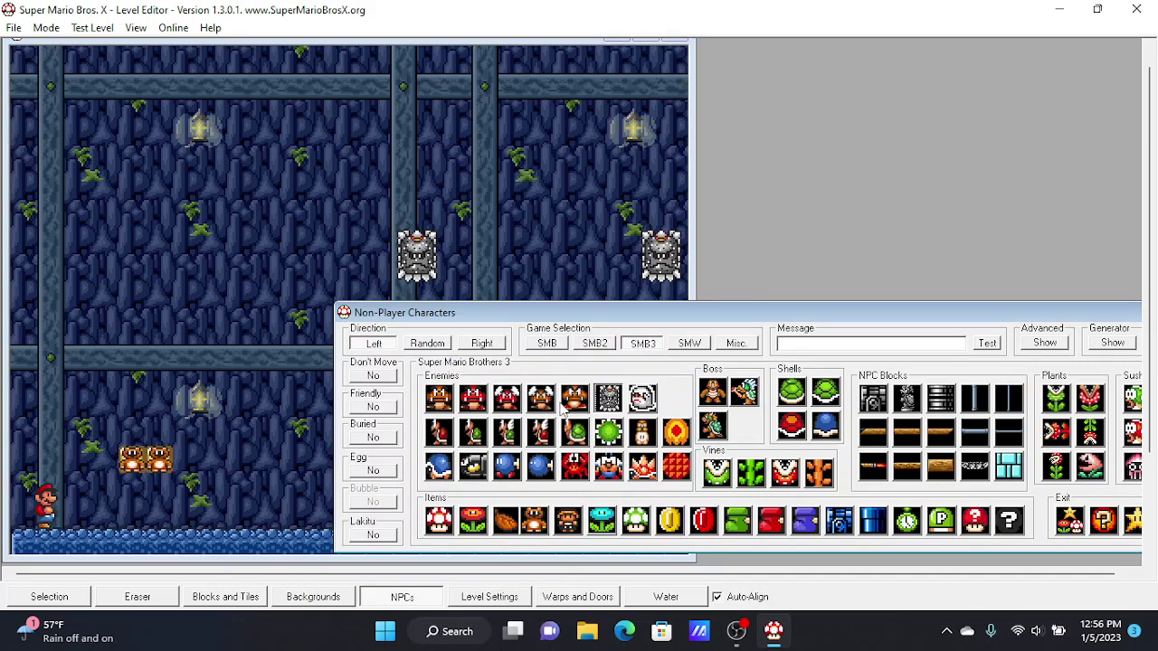
left_click(438, 433)
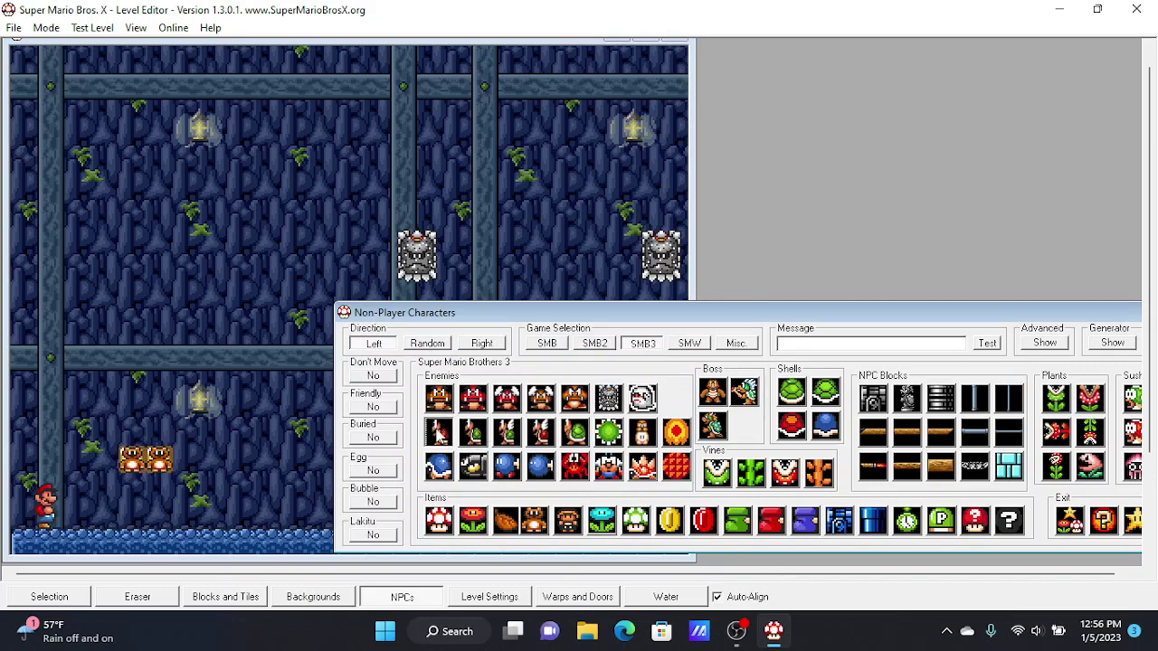
left_click(246, 502)
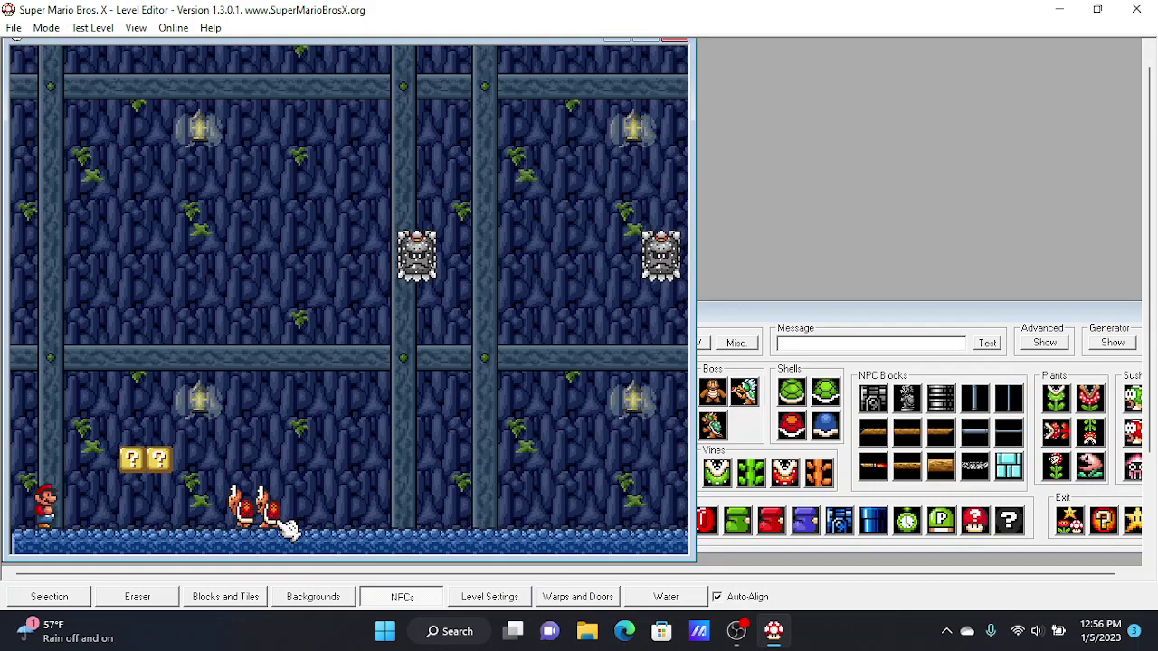
left_click(291, 529)
Close the Non-Player Characters window.
key("Right")
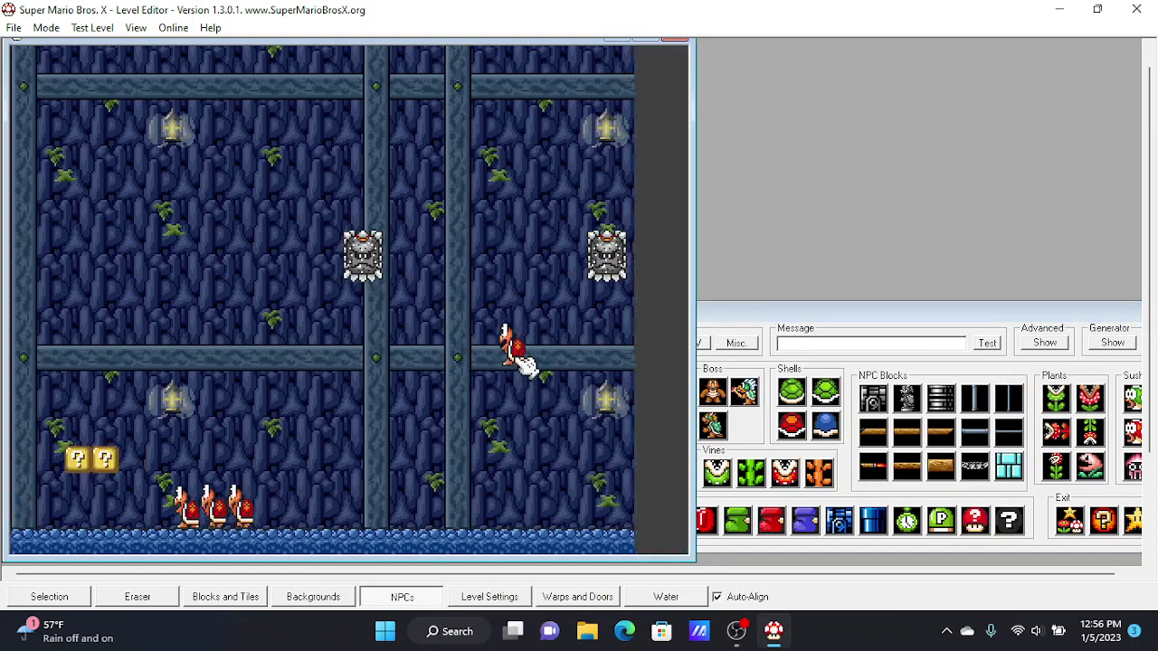
key("Right")
key("Right")
key("Right")
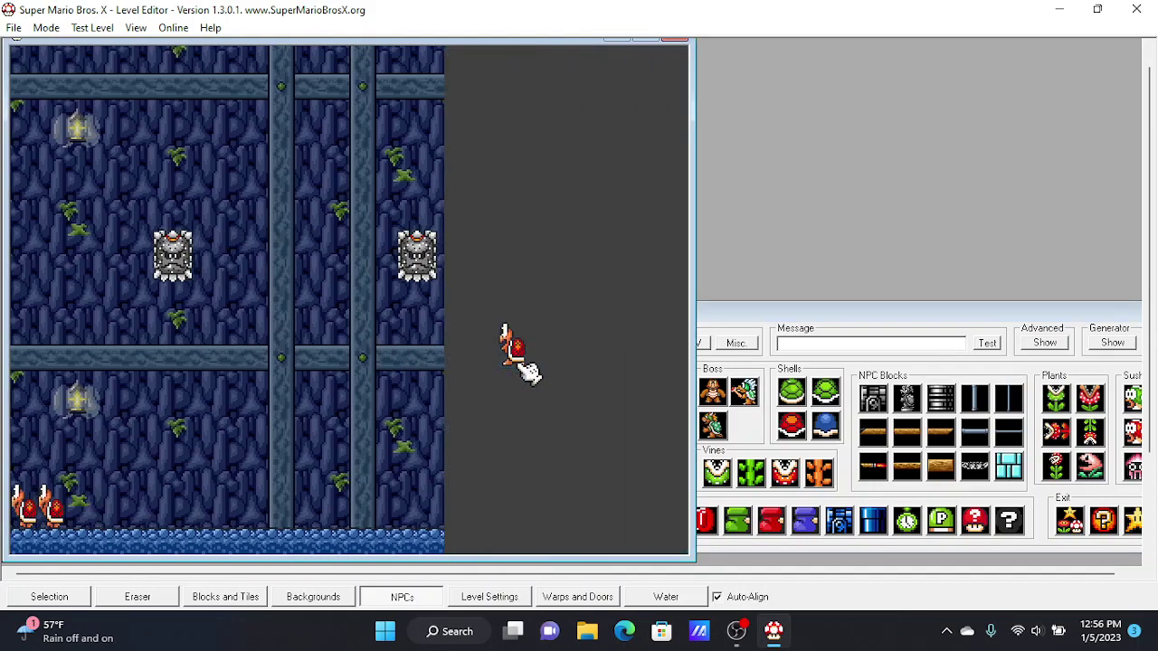
left_click(916, 357)
left_click_drag(921, 308, 640, 278)
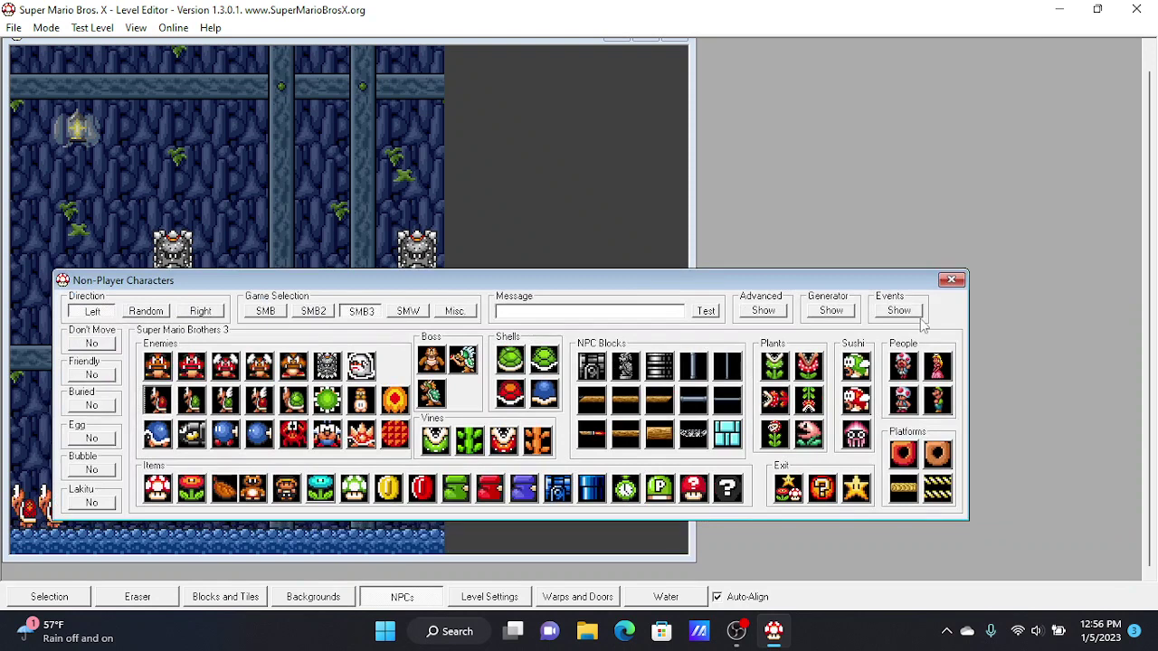
left_click(950, 281)
Extend the level's right boundary in several stages, far past the end of the floor and the second Thwomp.
left_click(457, 599)
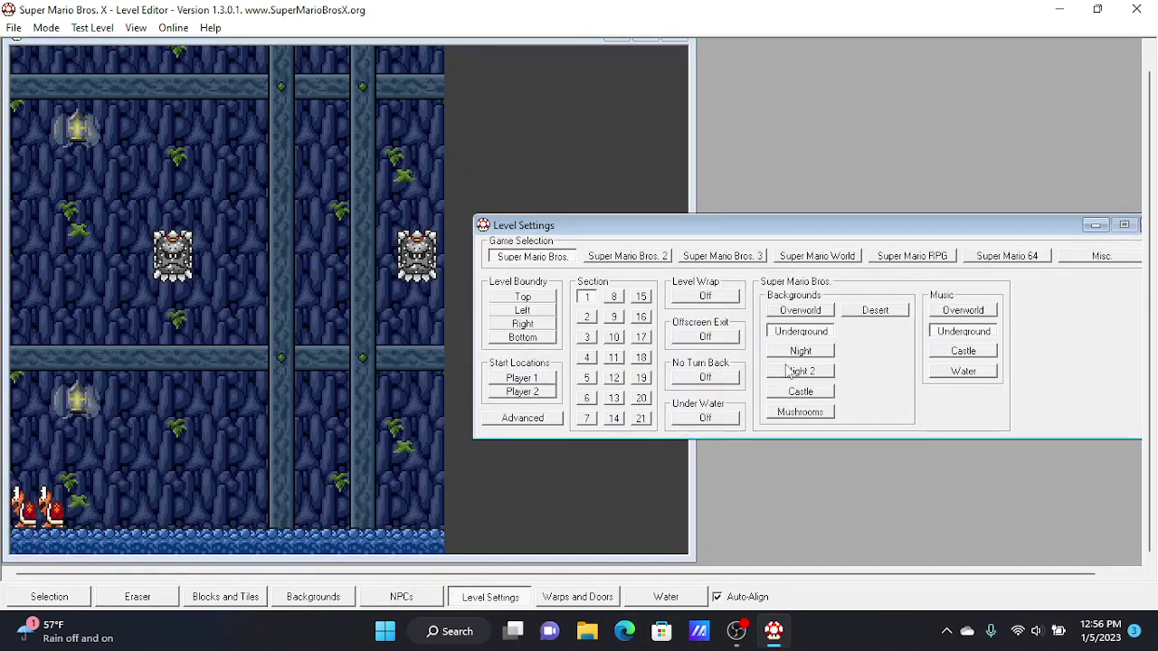
left_click(523, 324)
left_click(451, 430)
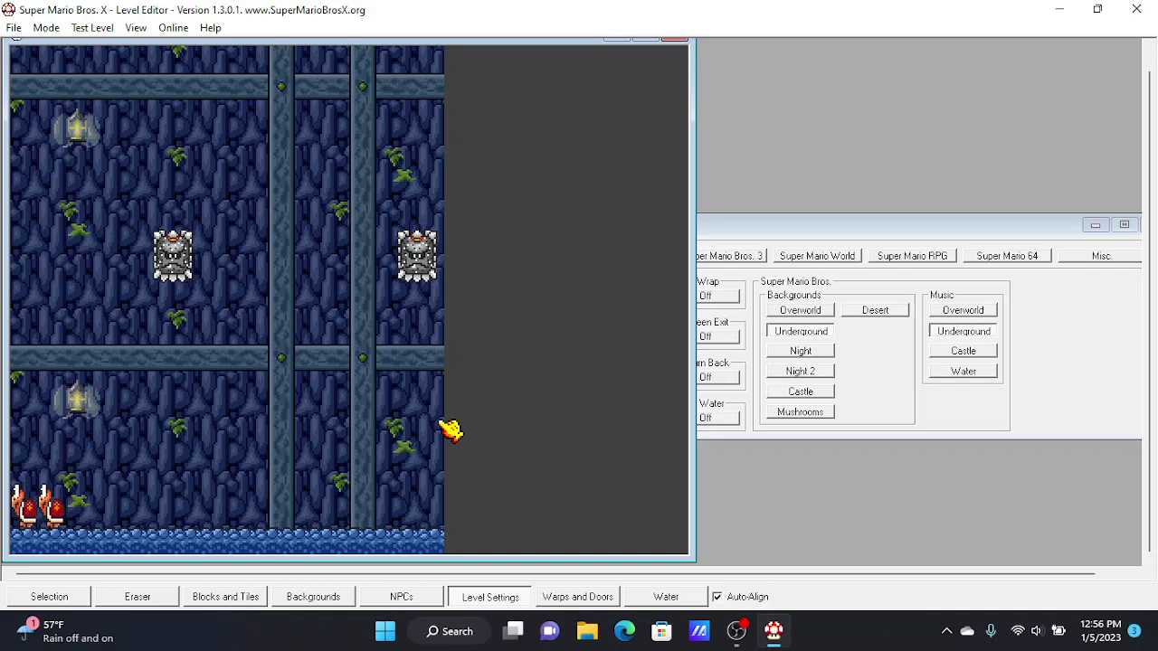
left_click_drag(440, 423, 759, 412)
key("Right")
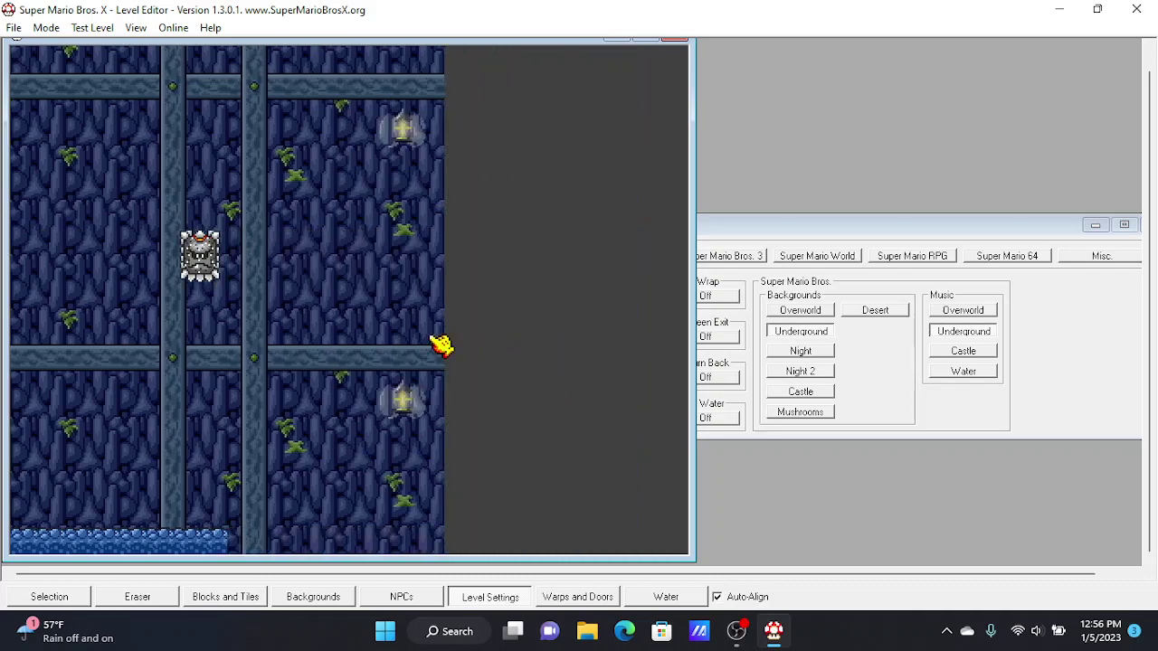
left_click_drag(395, 341, 674, 371)
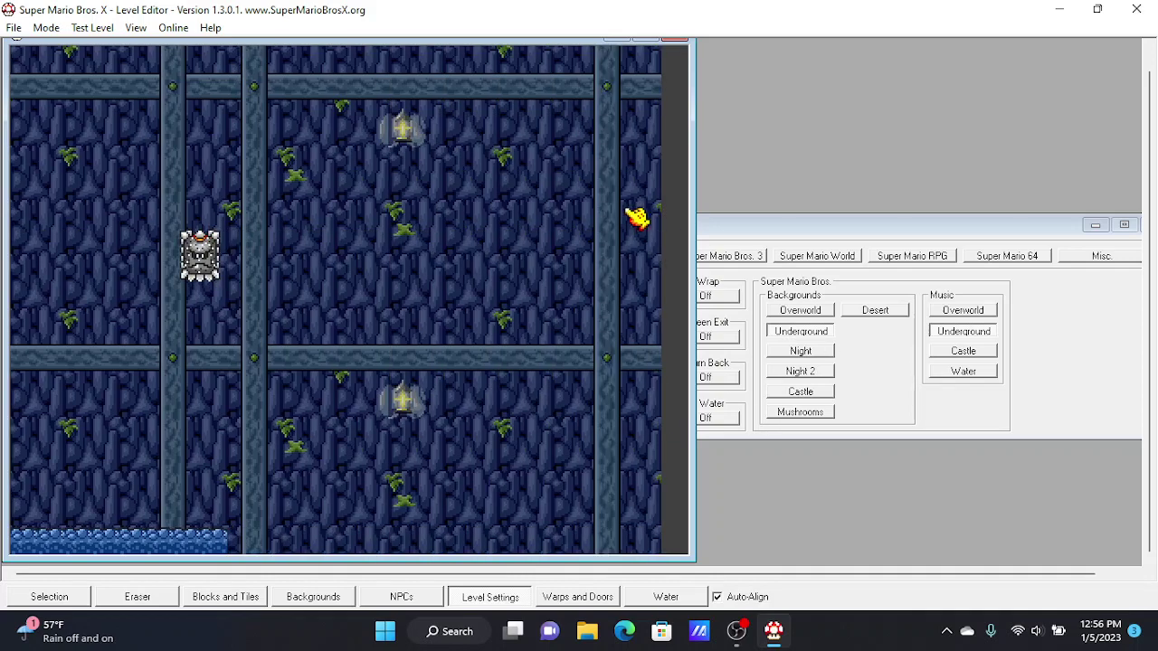
key("Right")
left_click_drag(353, 215, 679, 222)
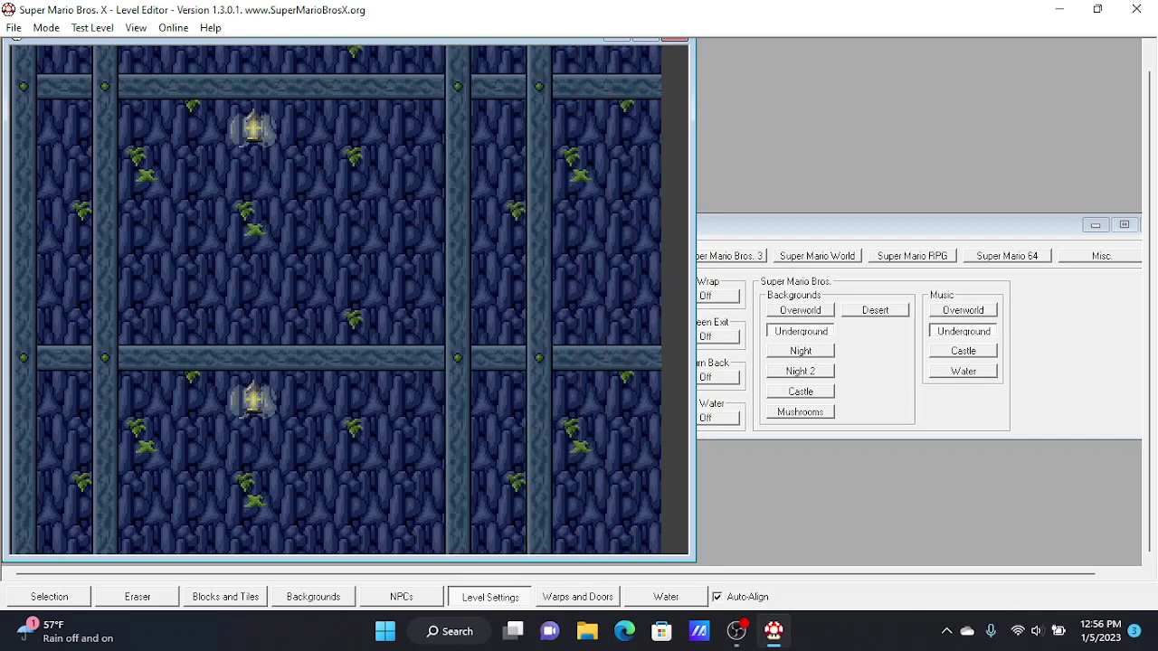
Show the Super Mario Bros. 3 backgrounds and music in the Level Settings, with the whole window in view.
key("Left")
key("Left")
key("Left")
key("Left")
key("Left")
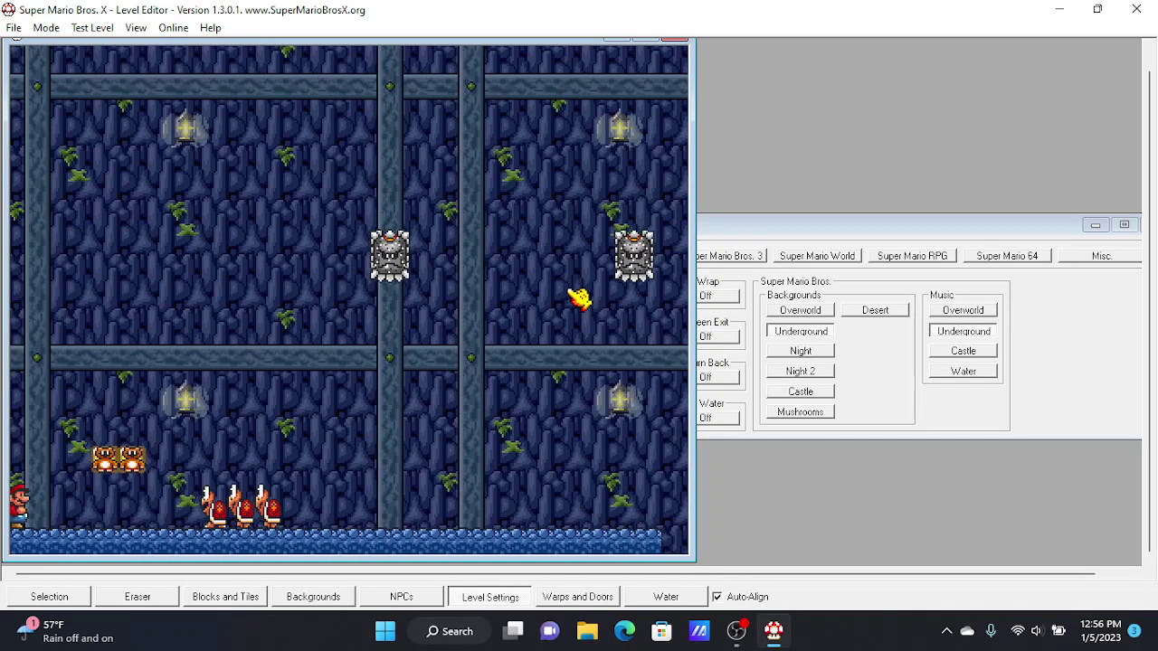
left_click(808, 335)
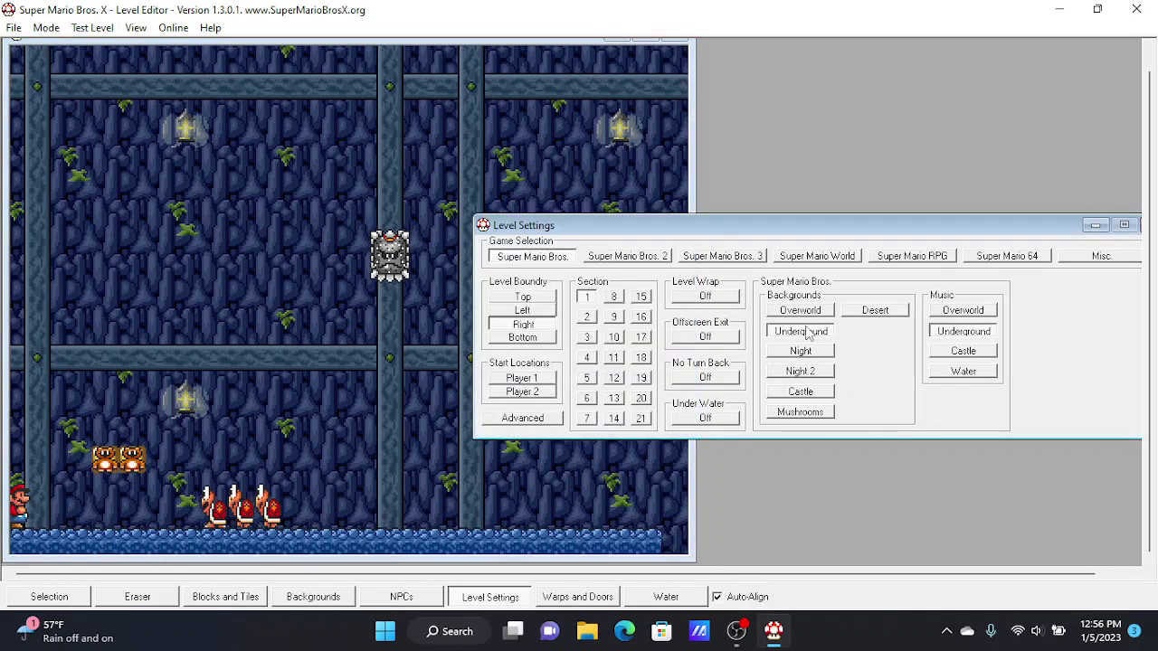
left_click(660, 263)
left_click(724, 258)
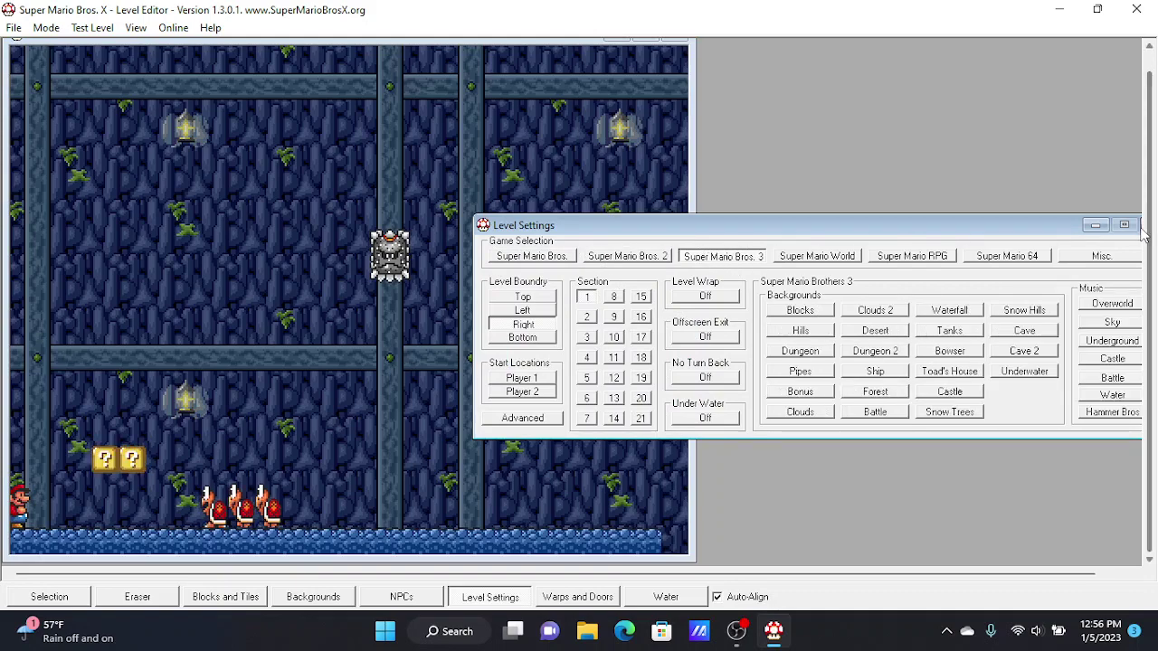
left_click_drag(1028, 230, 841, 265)
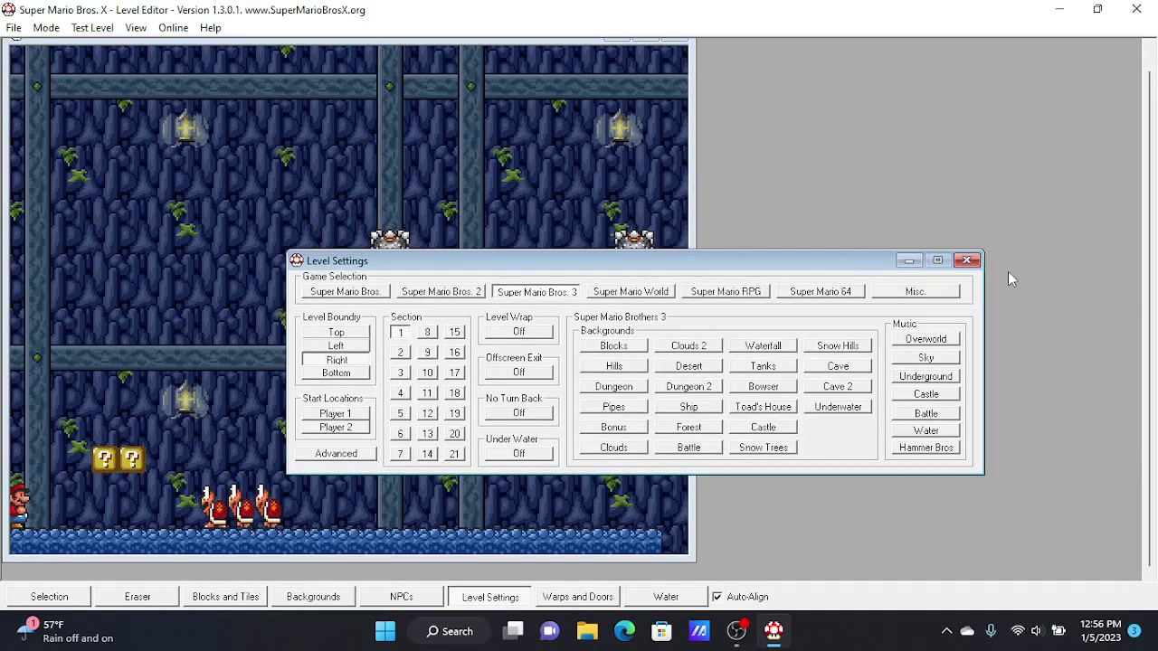
Close the Level Settings and place two winged brown SMB3 Goombas side by side on the floor between the two Thwomps.
left_click(966, 263)
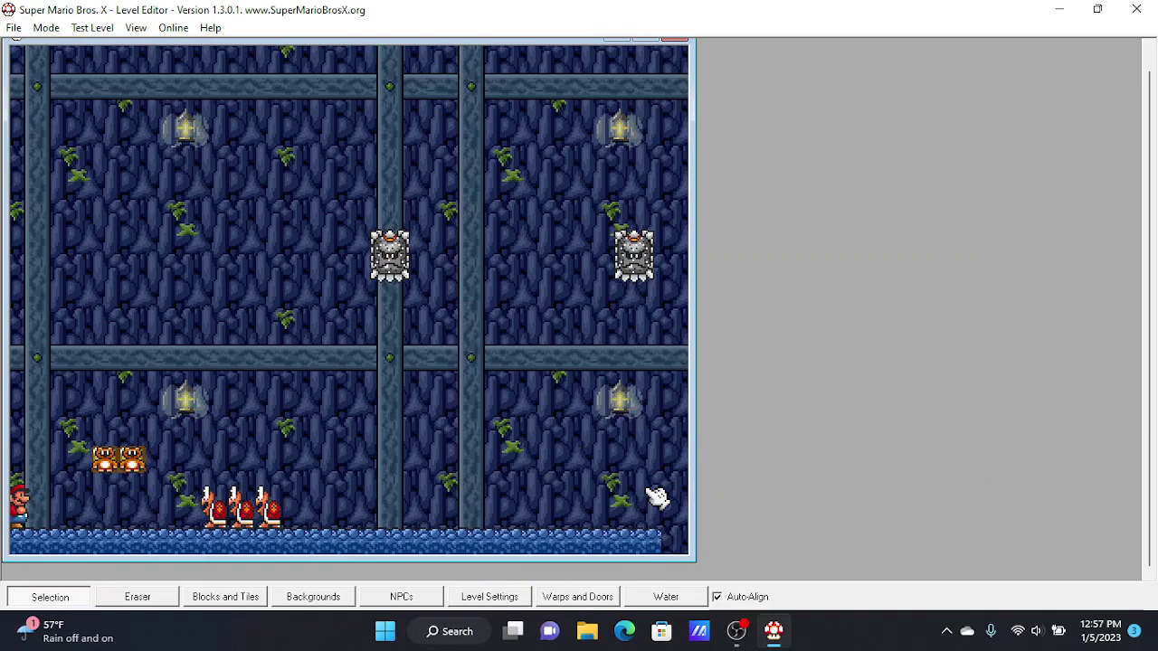
left_click(401, 597)
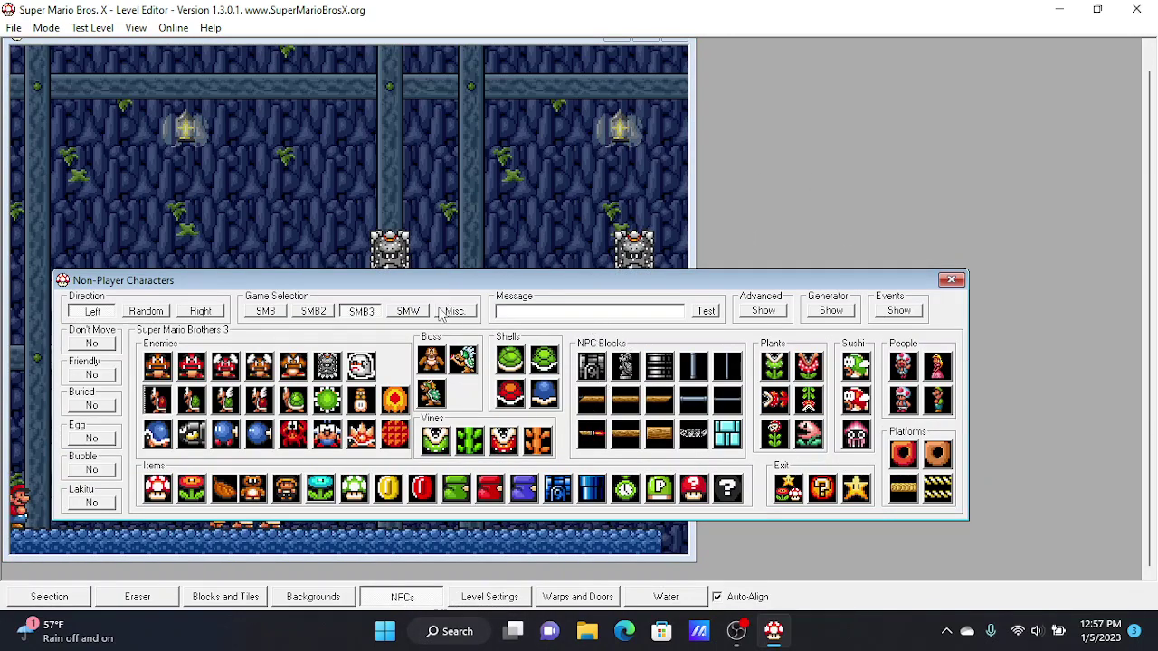
left_click(258, 365)
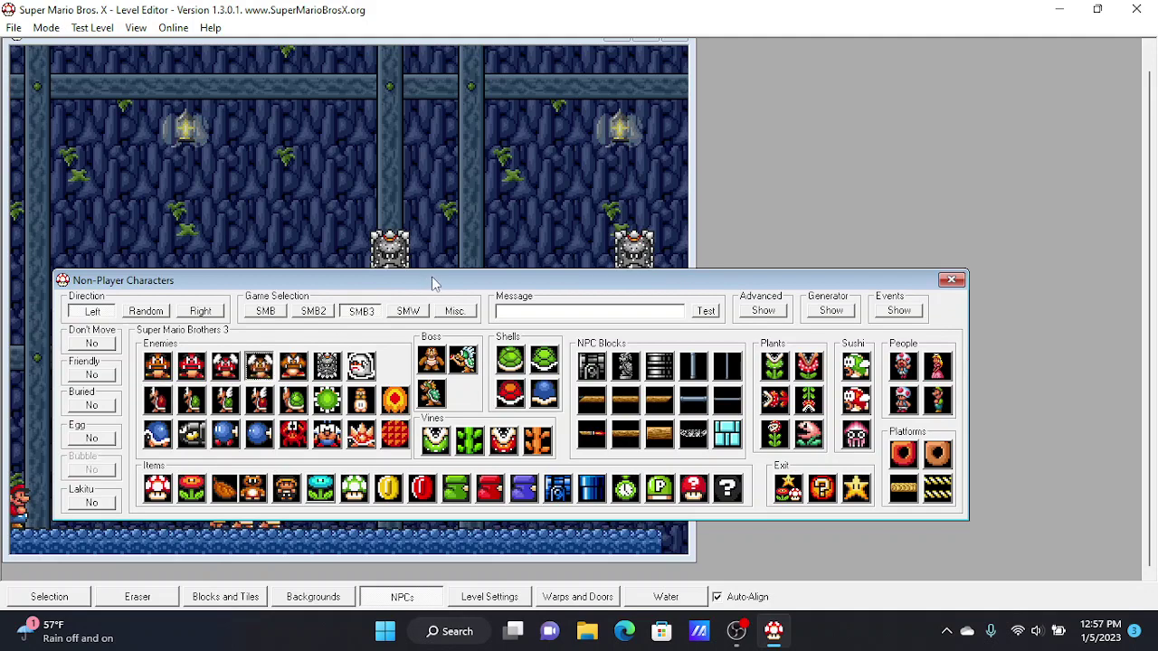
left_click_drag(437, 288, 989, 169)
left_click(514, 514)
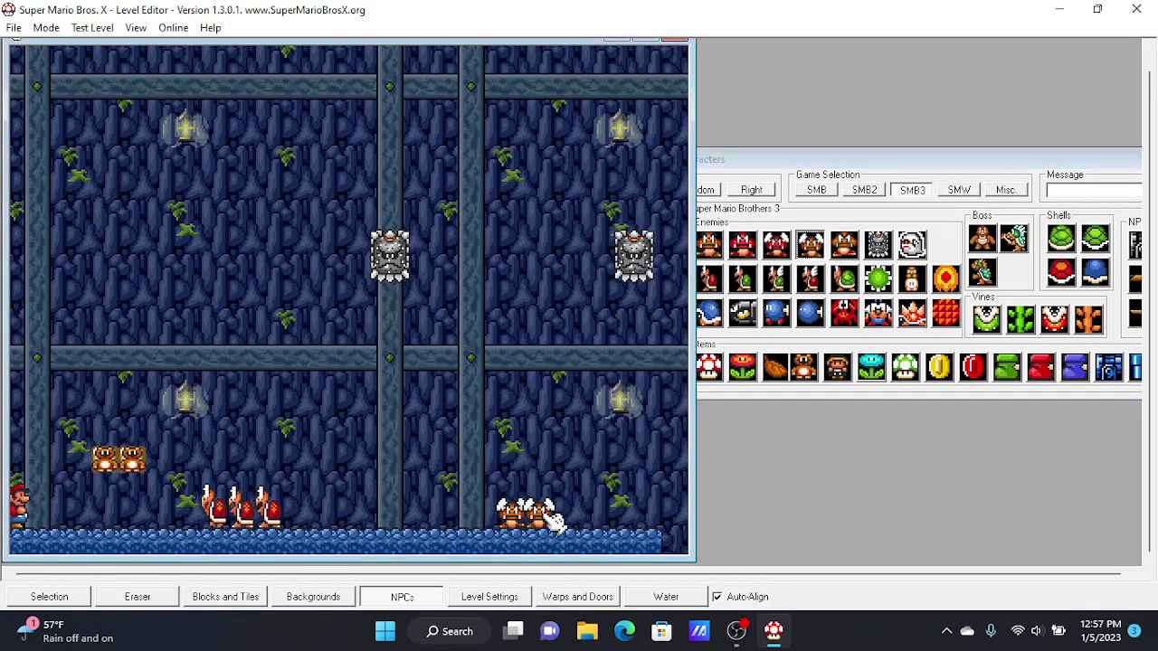
left_click(925, 344)
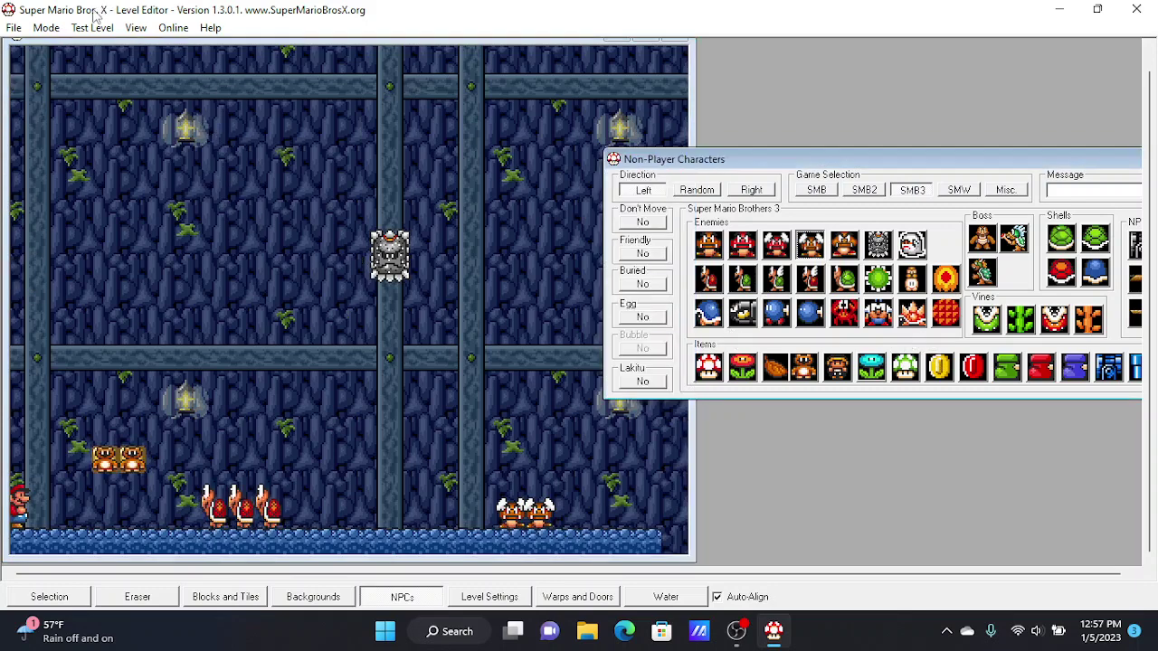
Save the level under the name TOAST in the worlds folder of SMBX 1.3.0.1 on the D: drive.
left_click(38, 28)
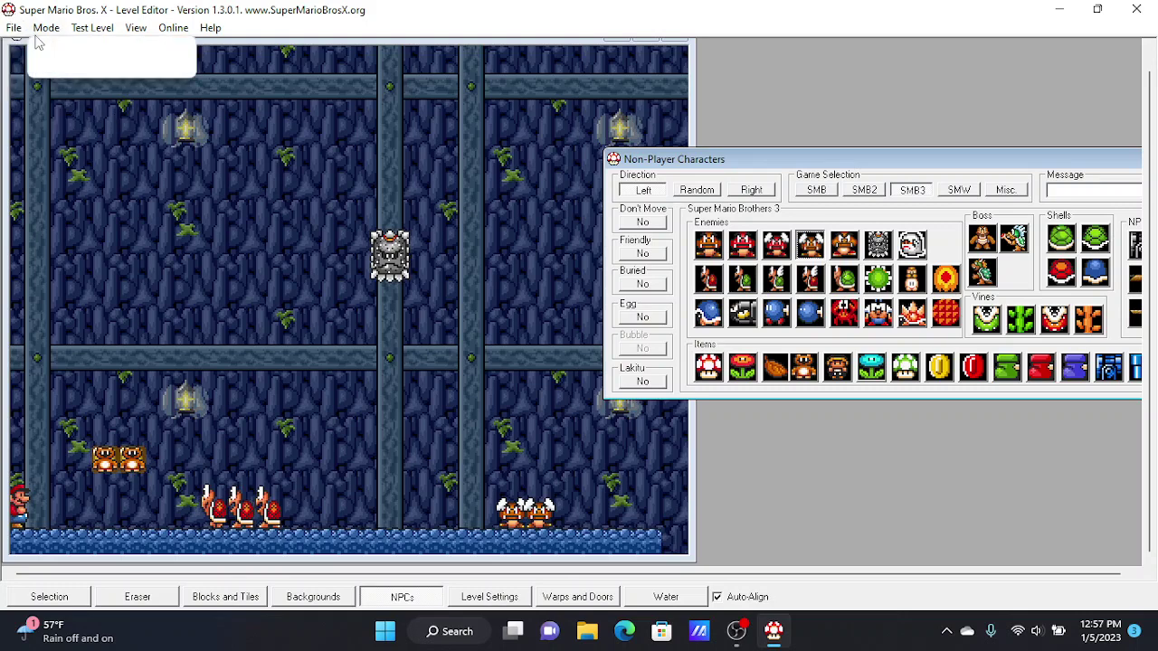
left_click(13, 28)
left_click(36, 74)
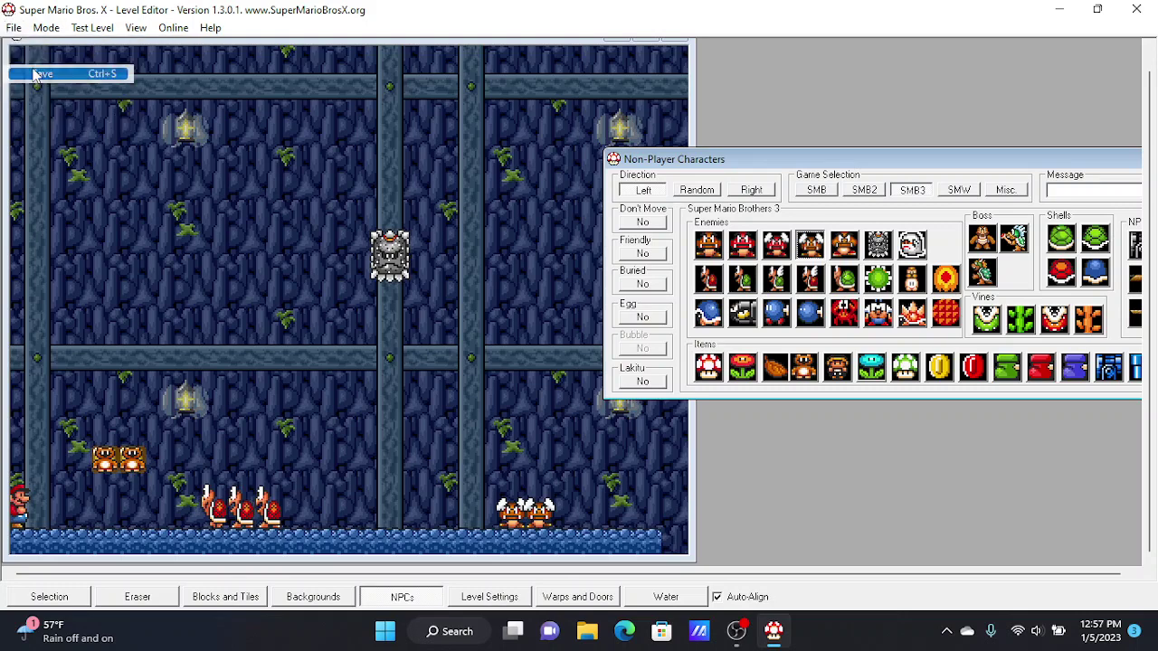
left_click(500, 264)
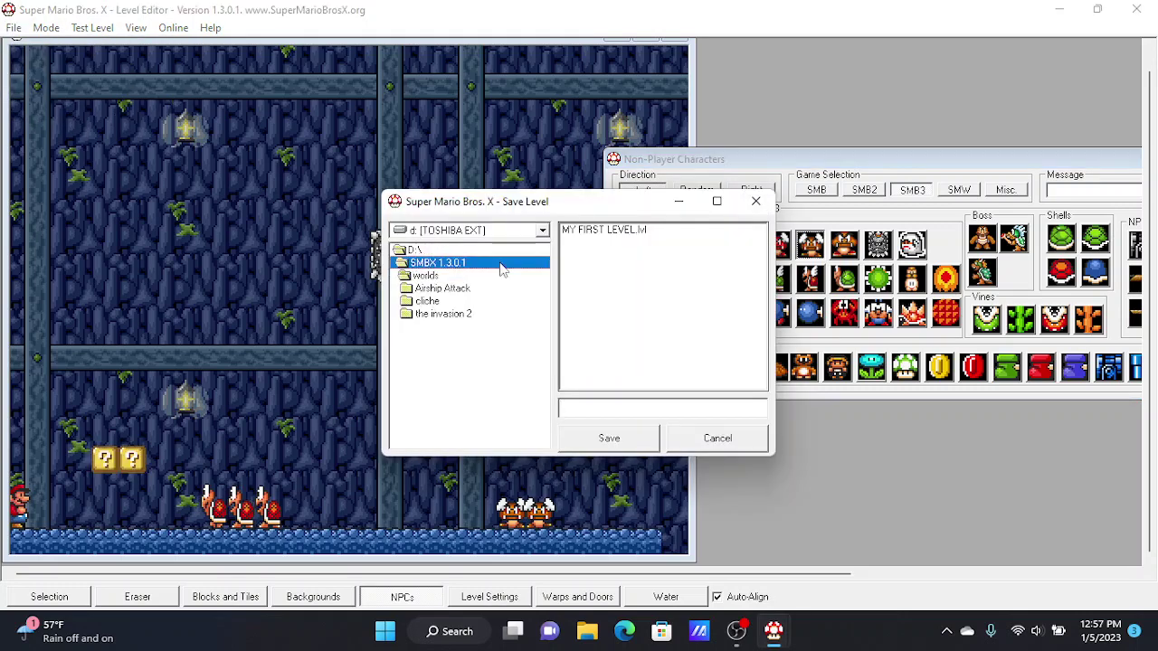
left_click(489, 231)
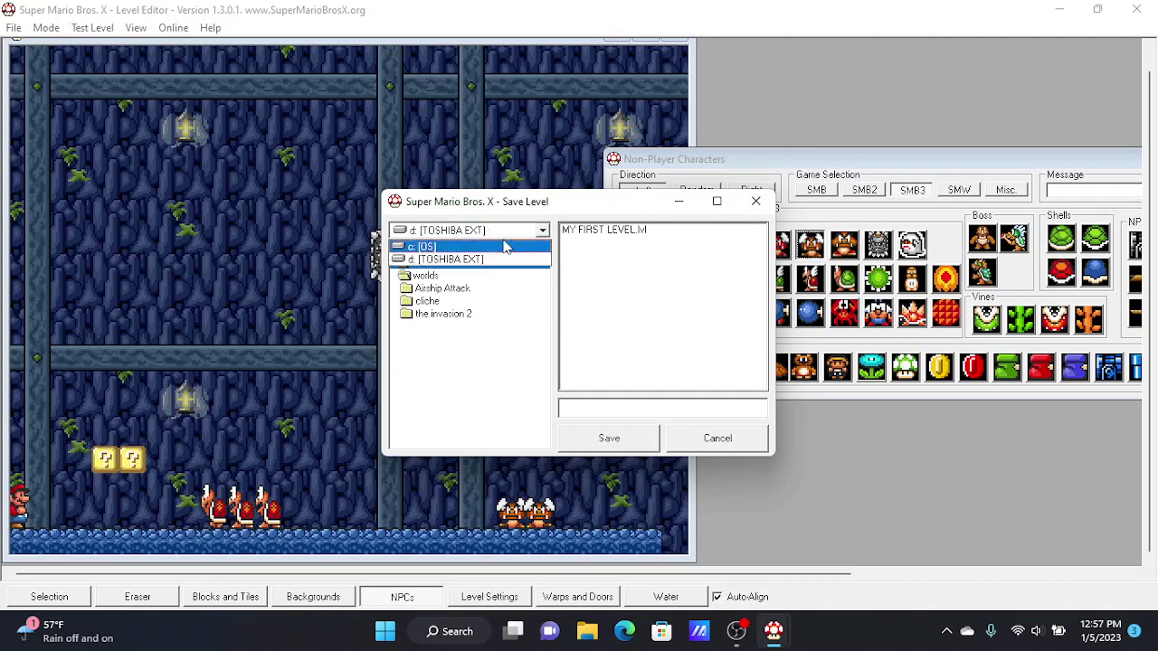
left_click(504, 258)
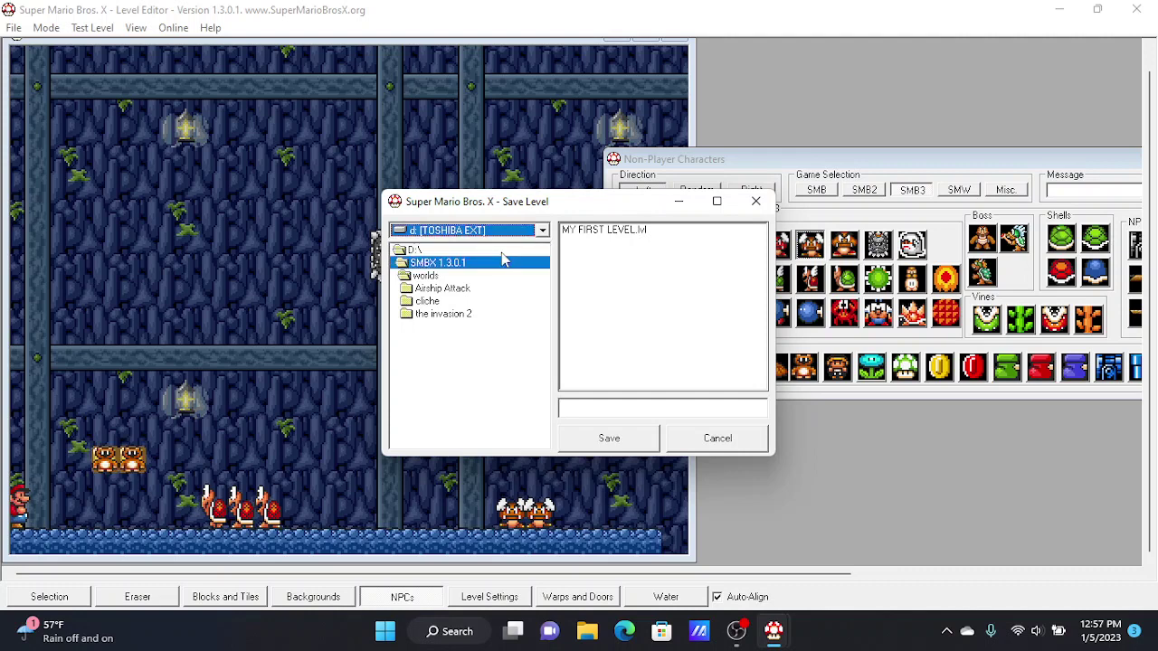
left_click(634, 405)
type("d")
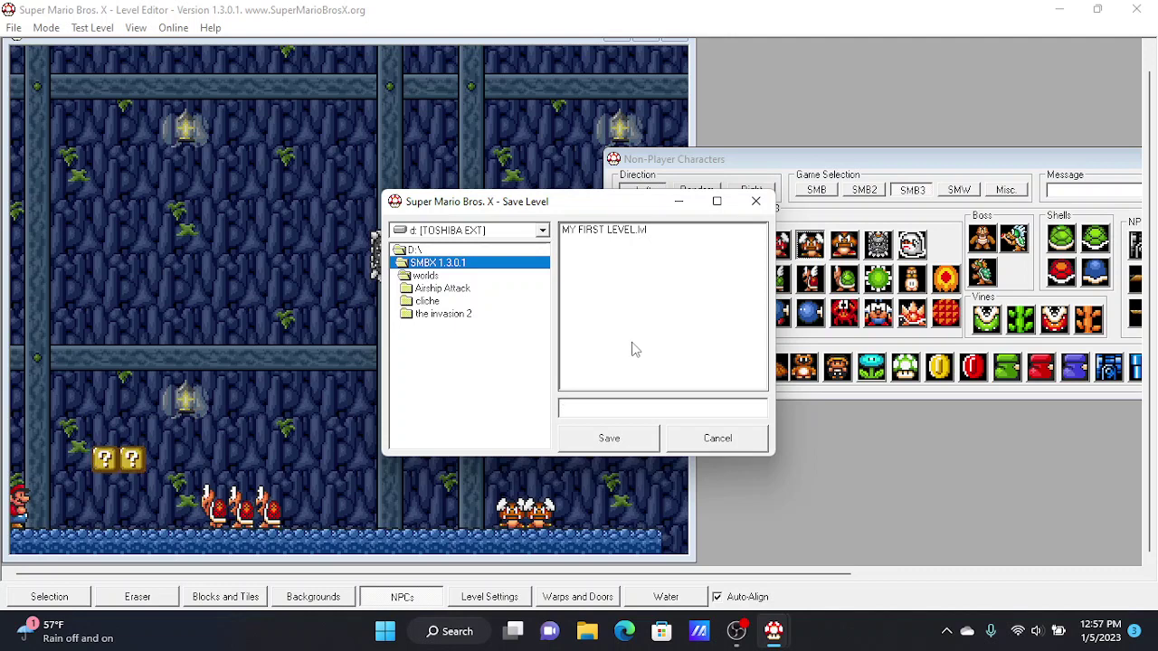
type("TOASY")
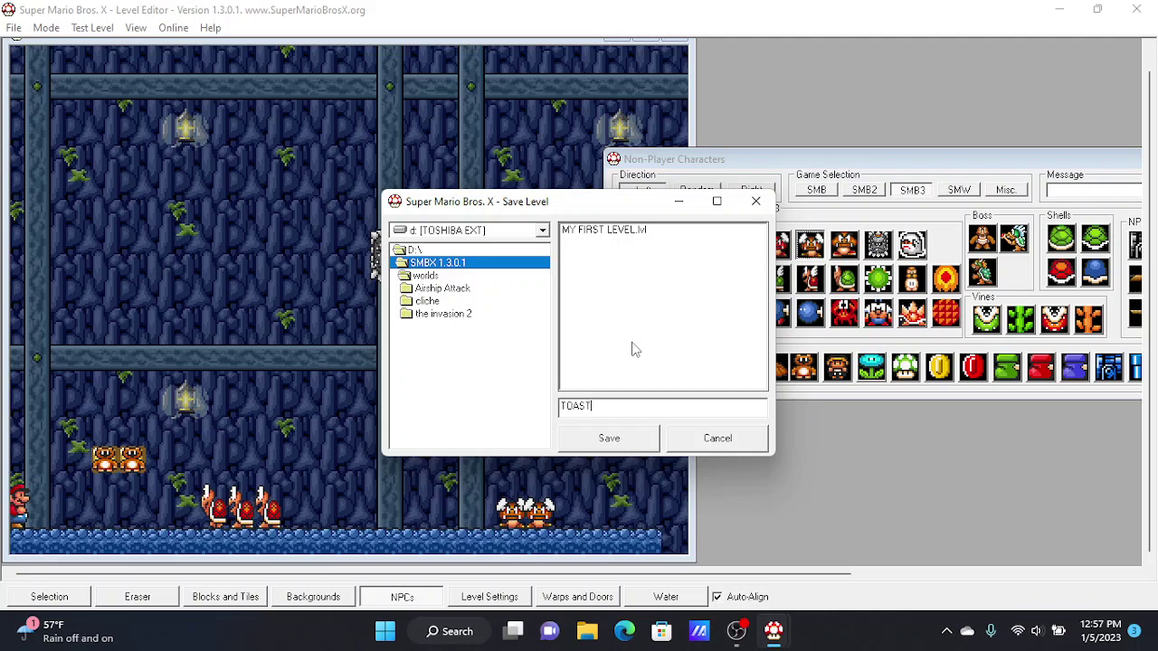
key("Return")
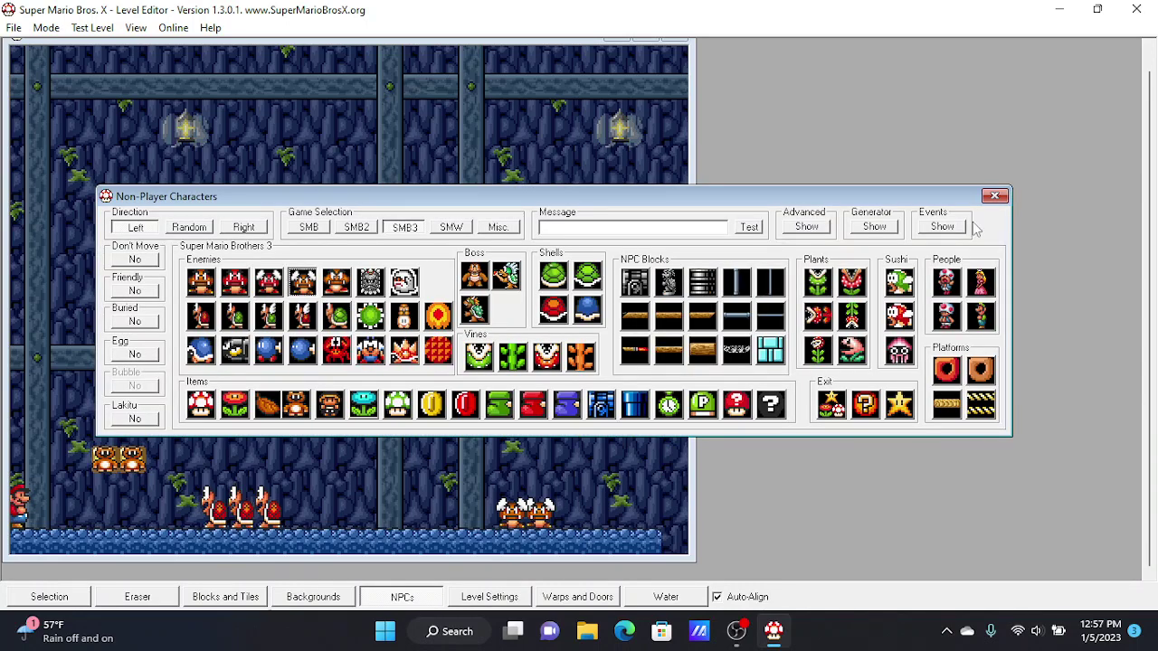
Close the Non-Player Characters window and open the saved level TOAST.lvl from the worlds folder.
left_click(994, 196)
left_click(46, 27)
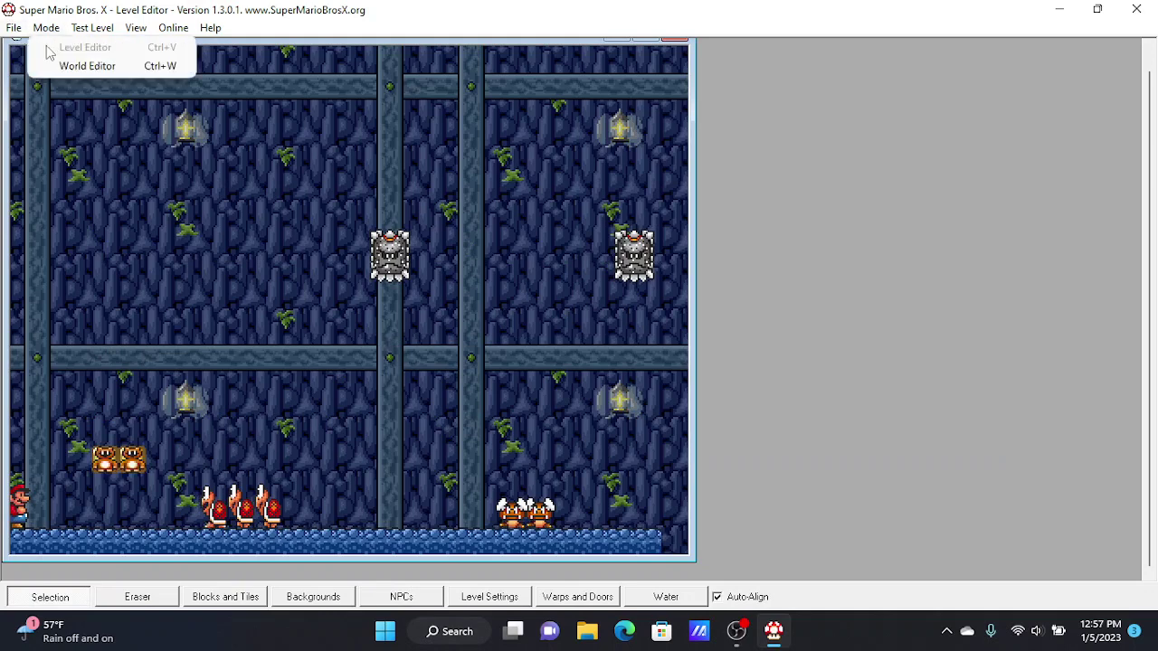
mouse_move(14, 28)
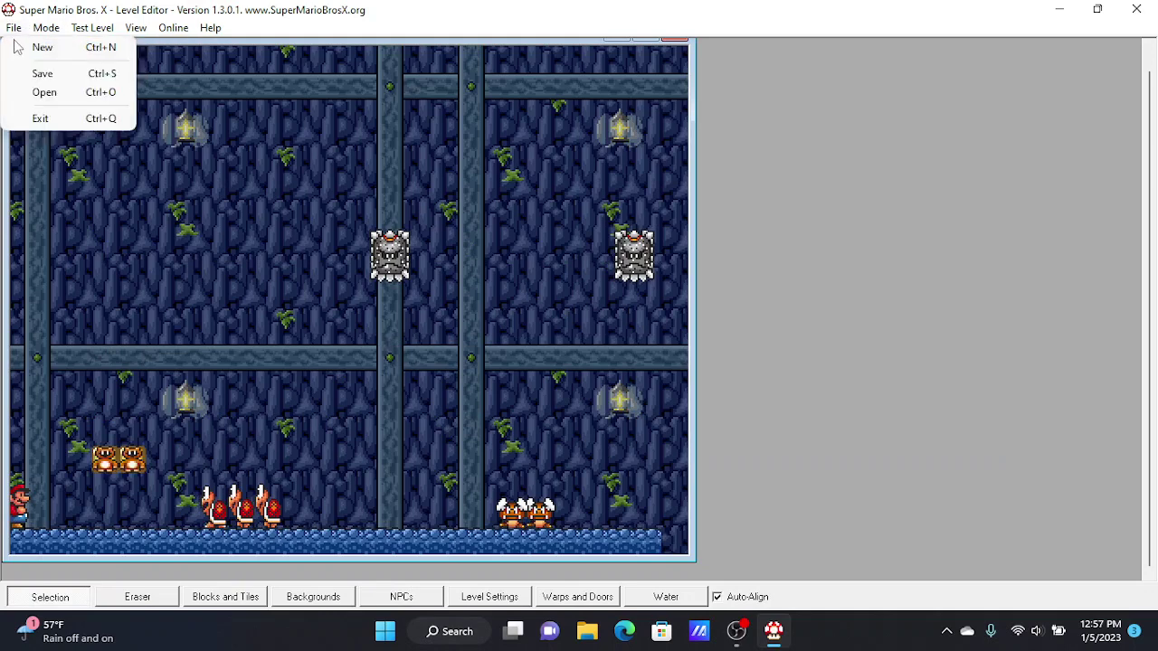
left_click(68, 95)
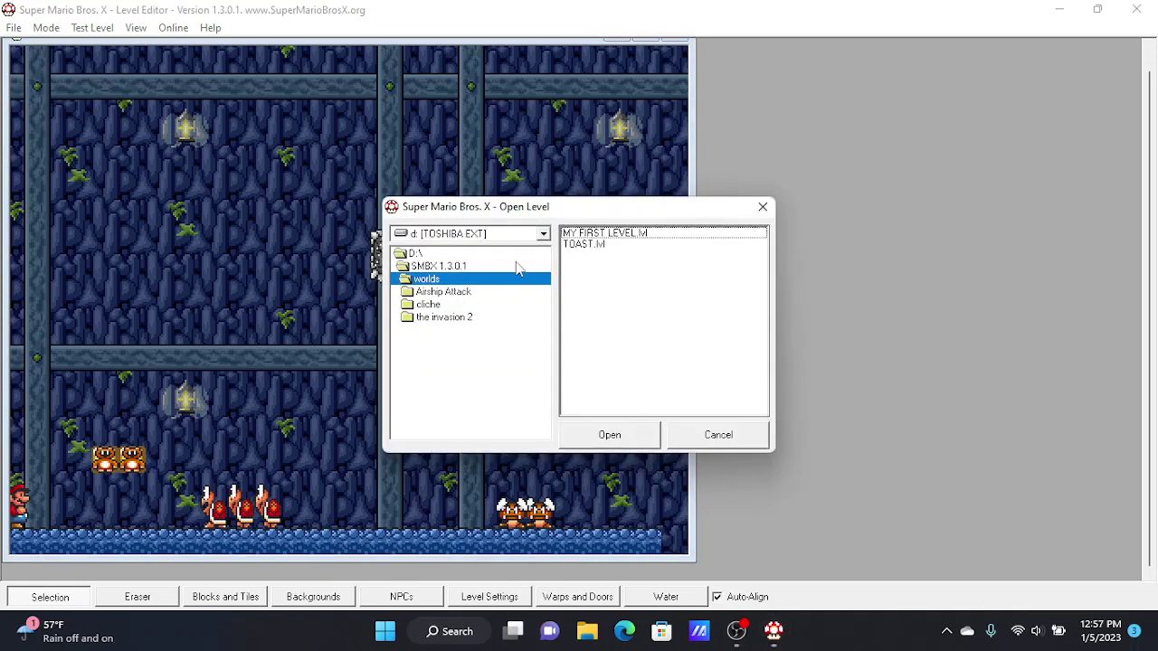
left_click(581, 245)
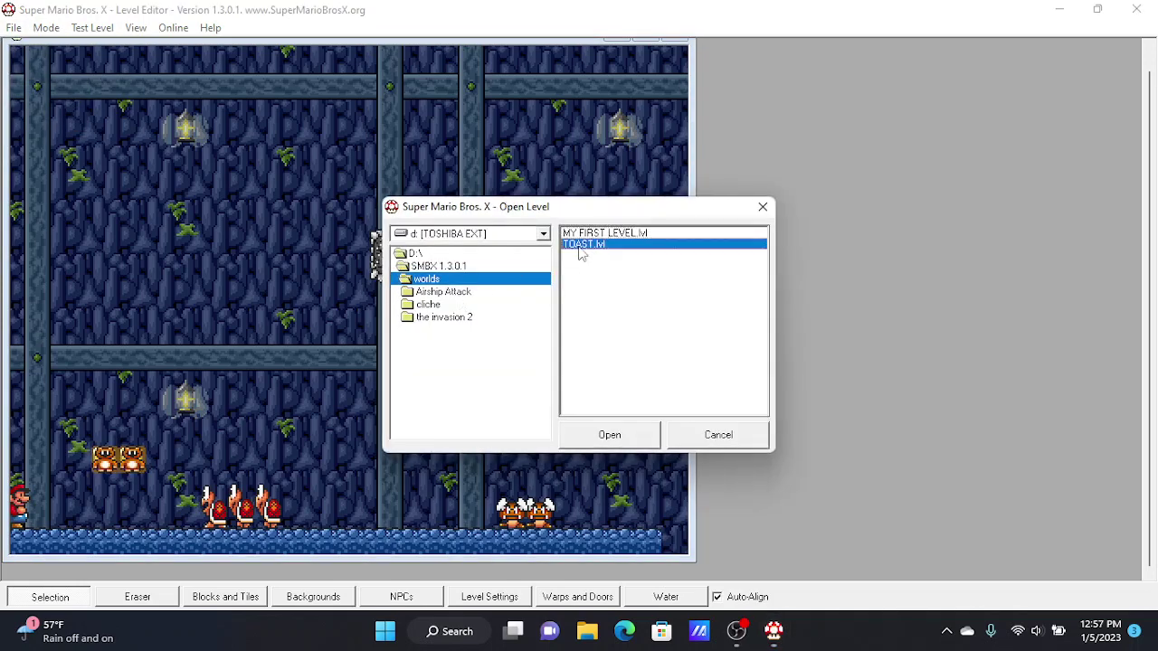
left_click(470, 267)
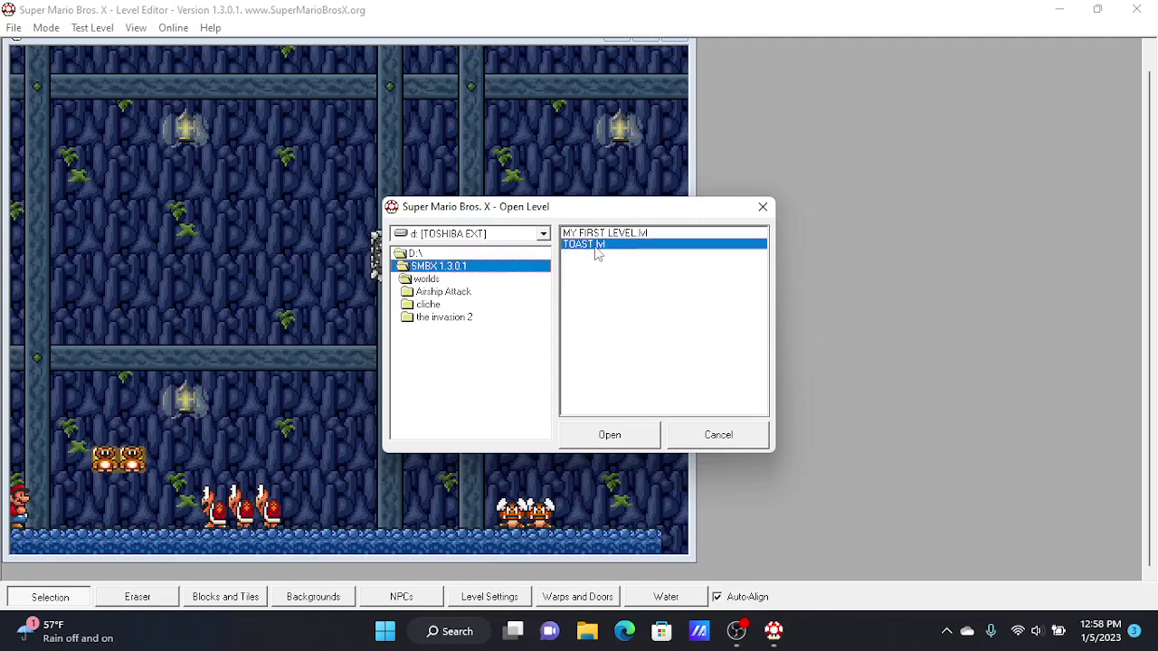
left_click(608, 439)
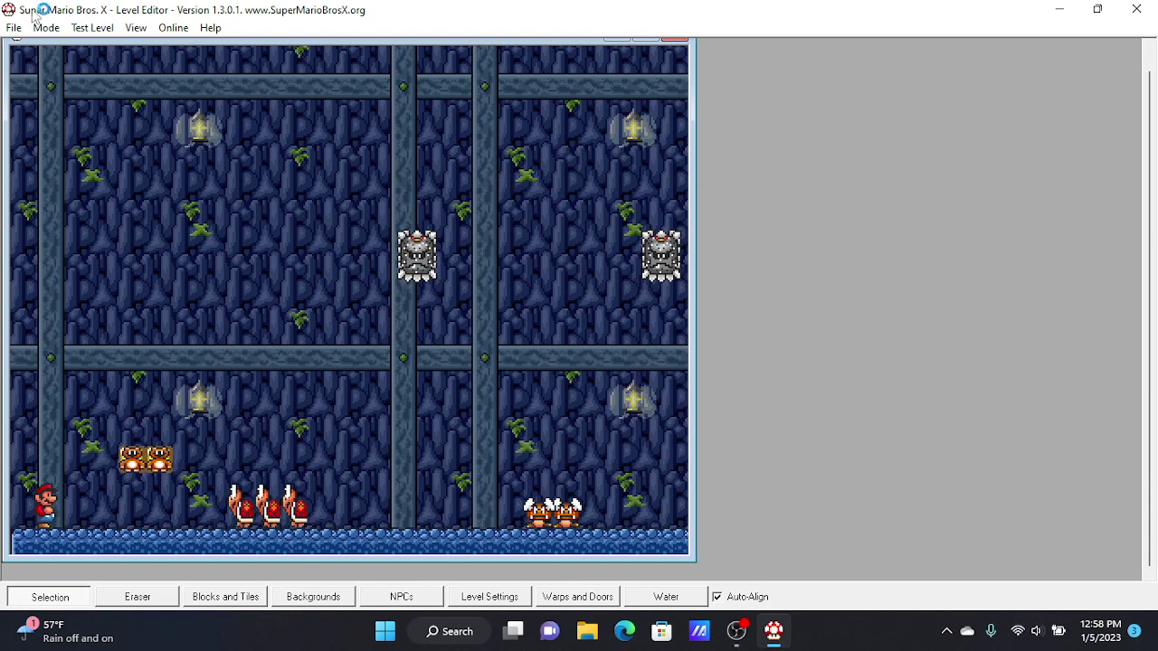
Test the level in one-player mode, stomping the red Koopas and hitting the first question mark block, and end the test.
left_click(92, 28)
left_click(127, 47)
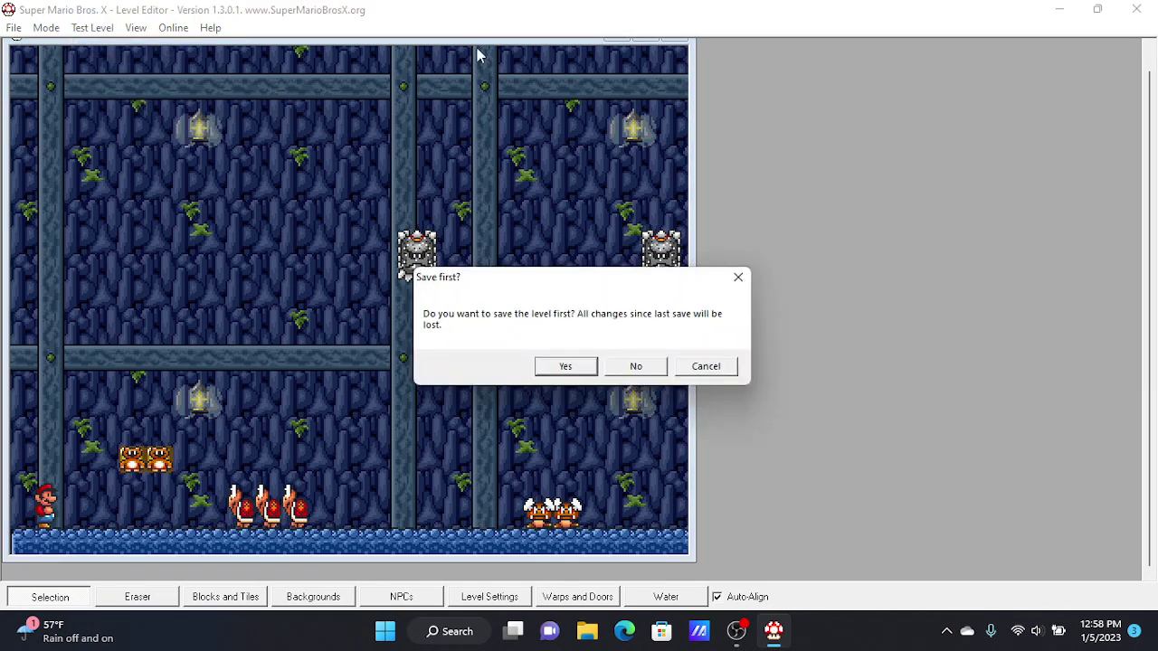
left_click(599, 370)
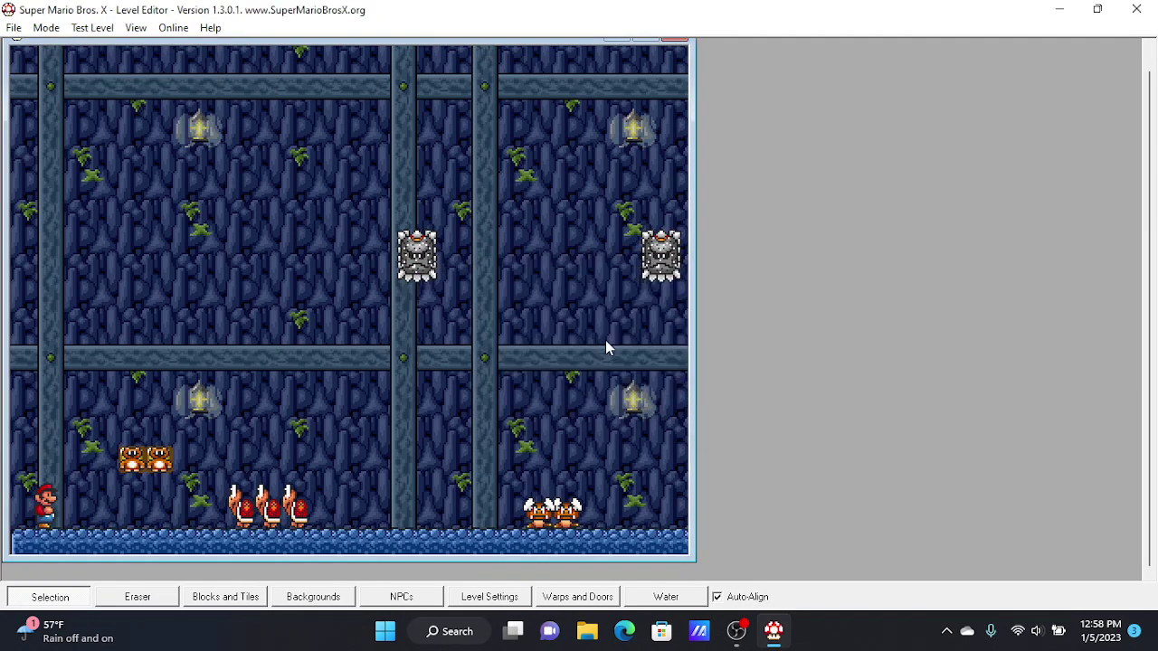
key("Right")
key("z")
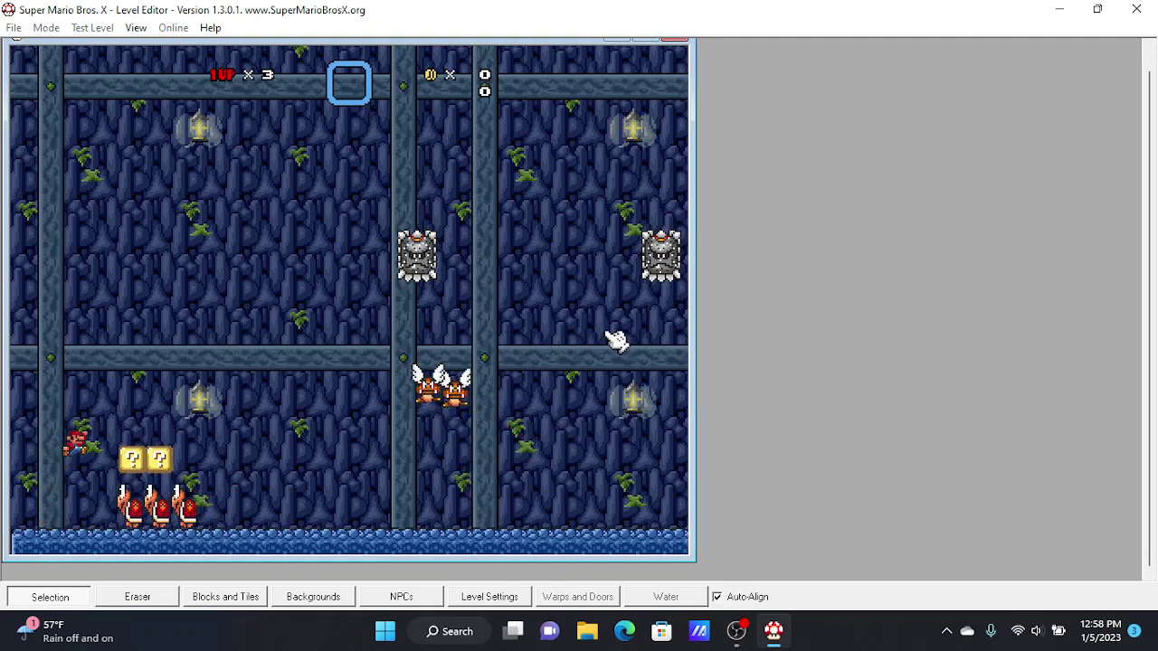
key("Left")
key("z")
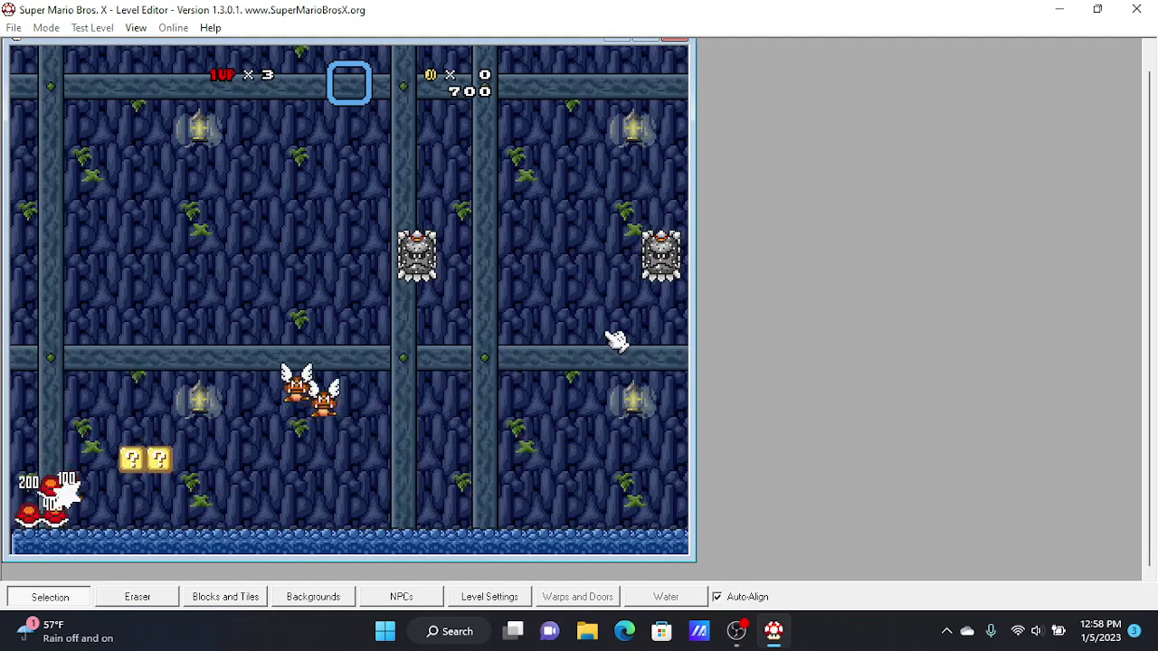
key("z")
key("Right")
key("Right")
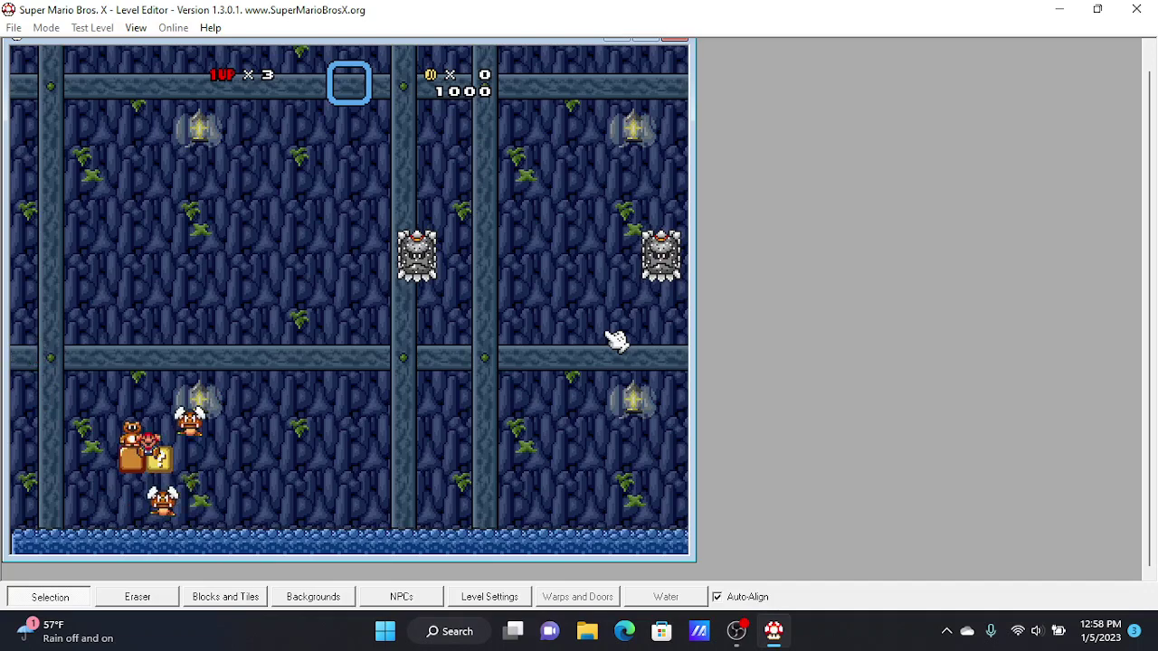
key("z")
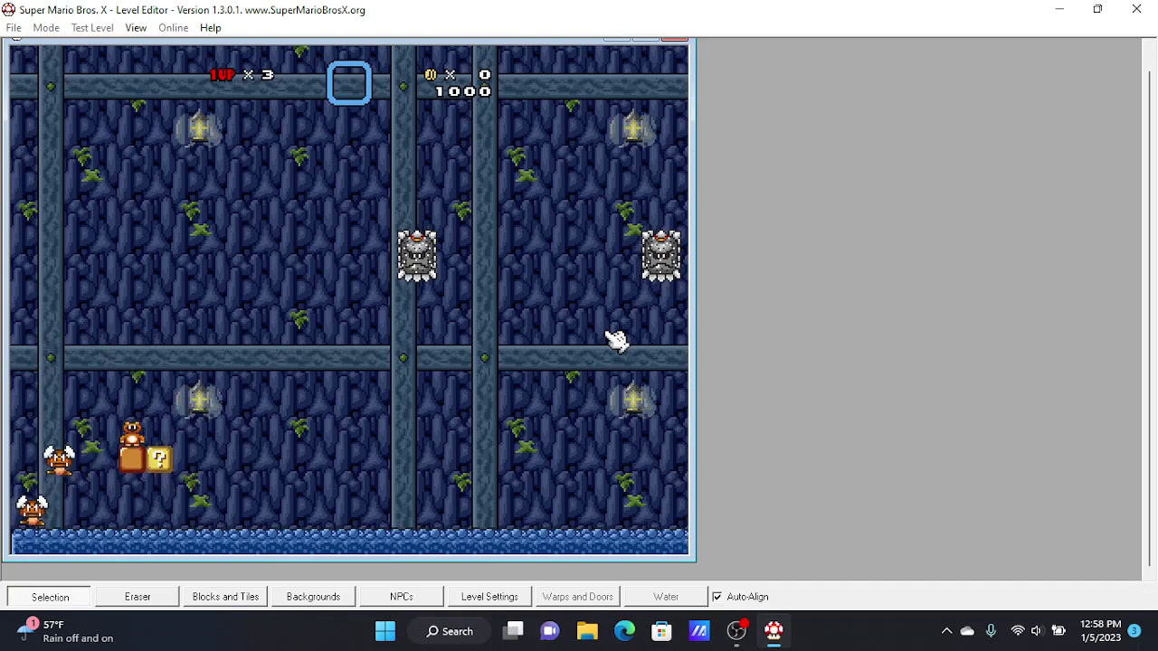
key("Escape")
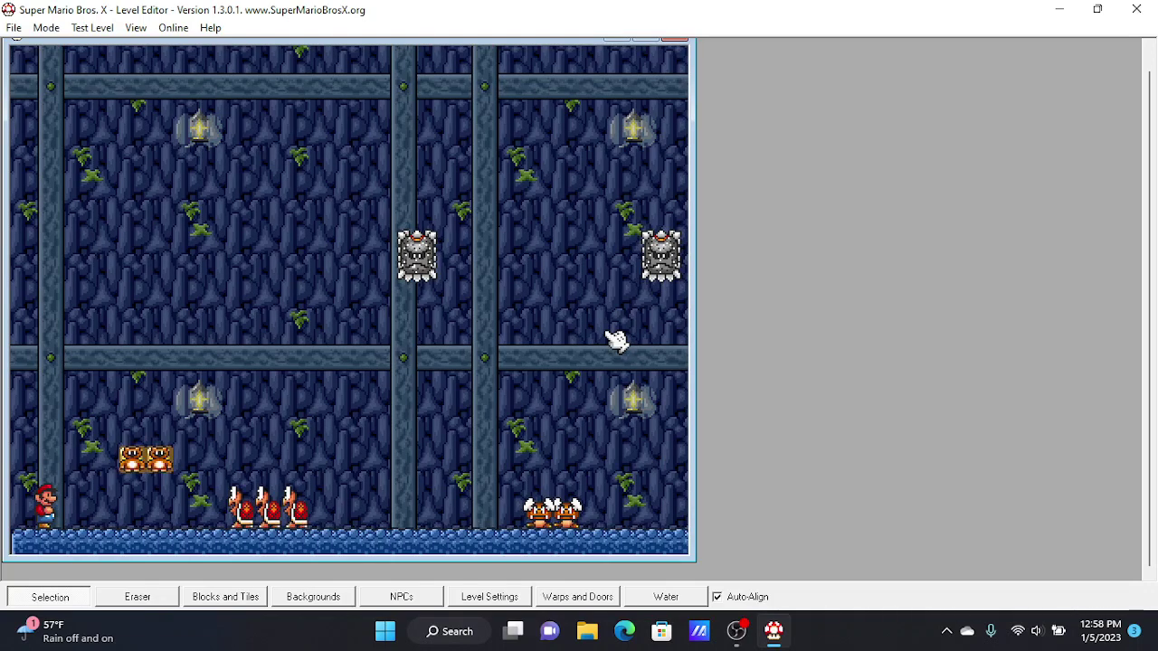
Start another one-player test of the level, saving the level first.
key("Right")
key("Left")
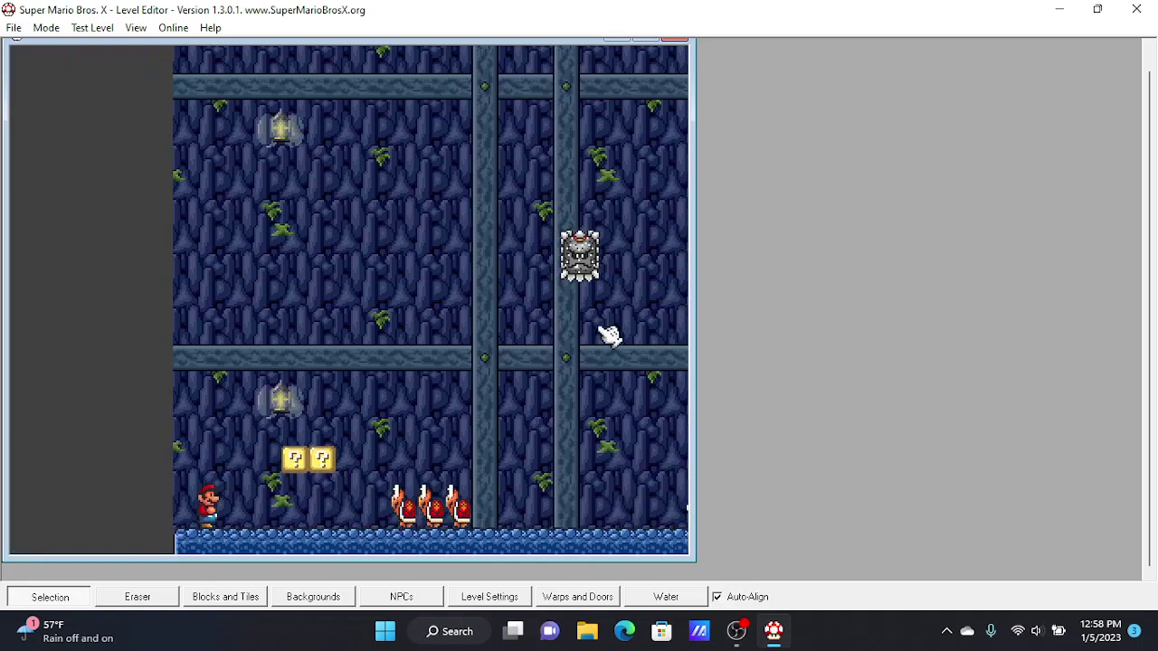
left_click(83, 28)
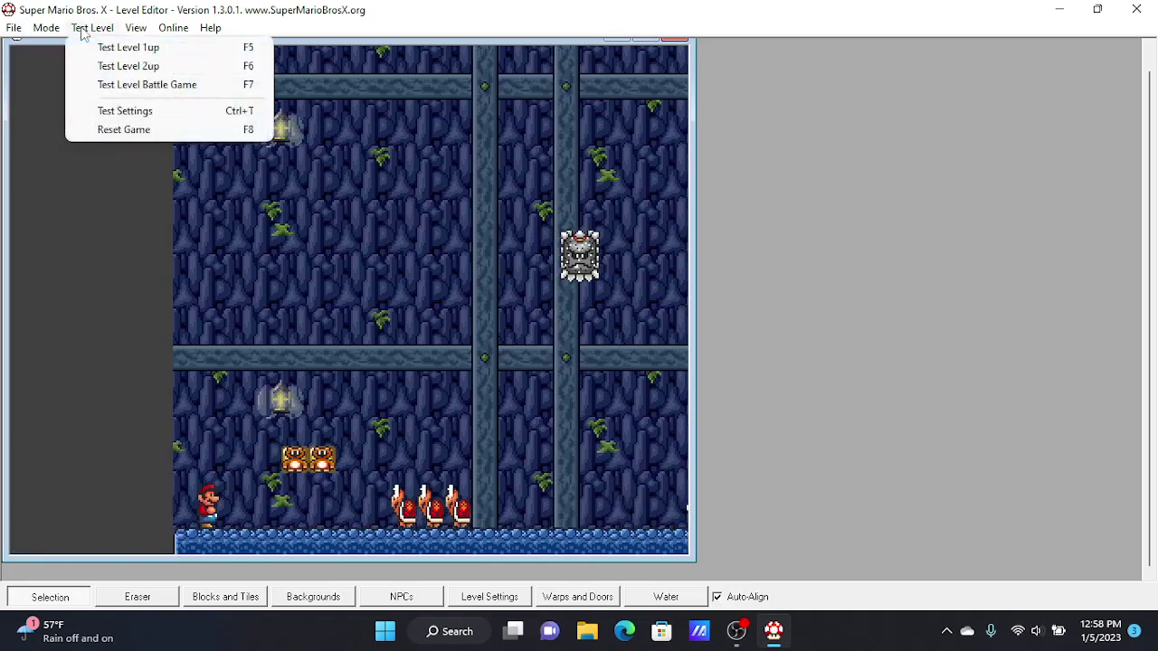
left_click(145, 47)
left_click(566, 371)
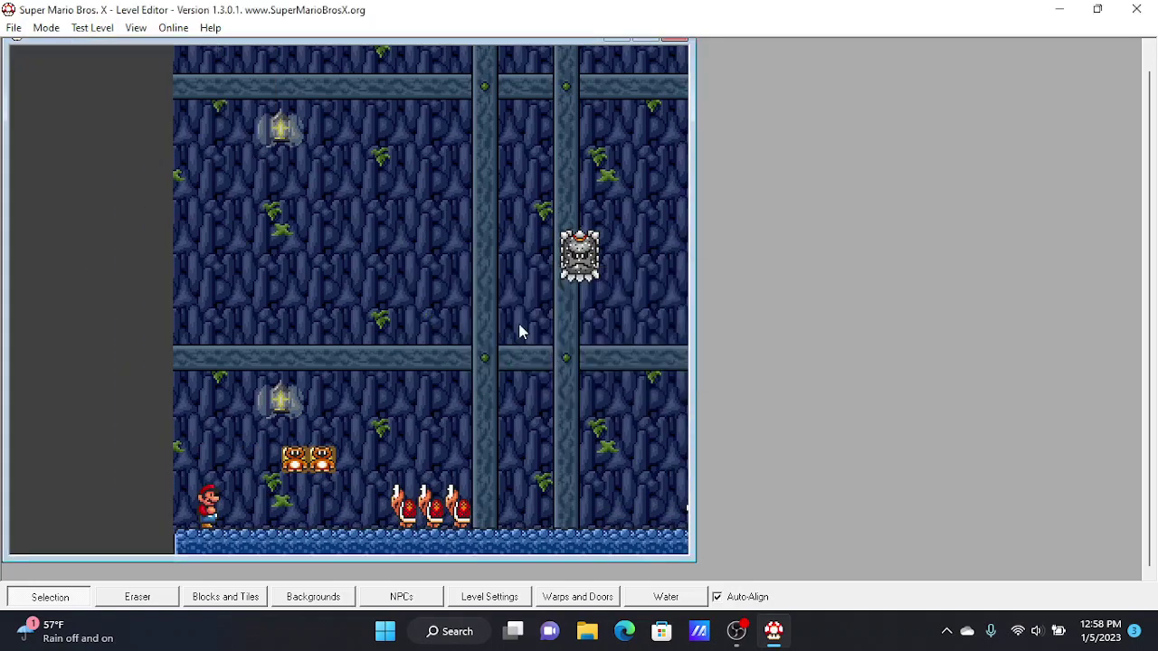
Play through the level's opening, stomping the red Koopas and bouncing off the winged Goombas near the question mark blocks.
key("Right")
key("z")
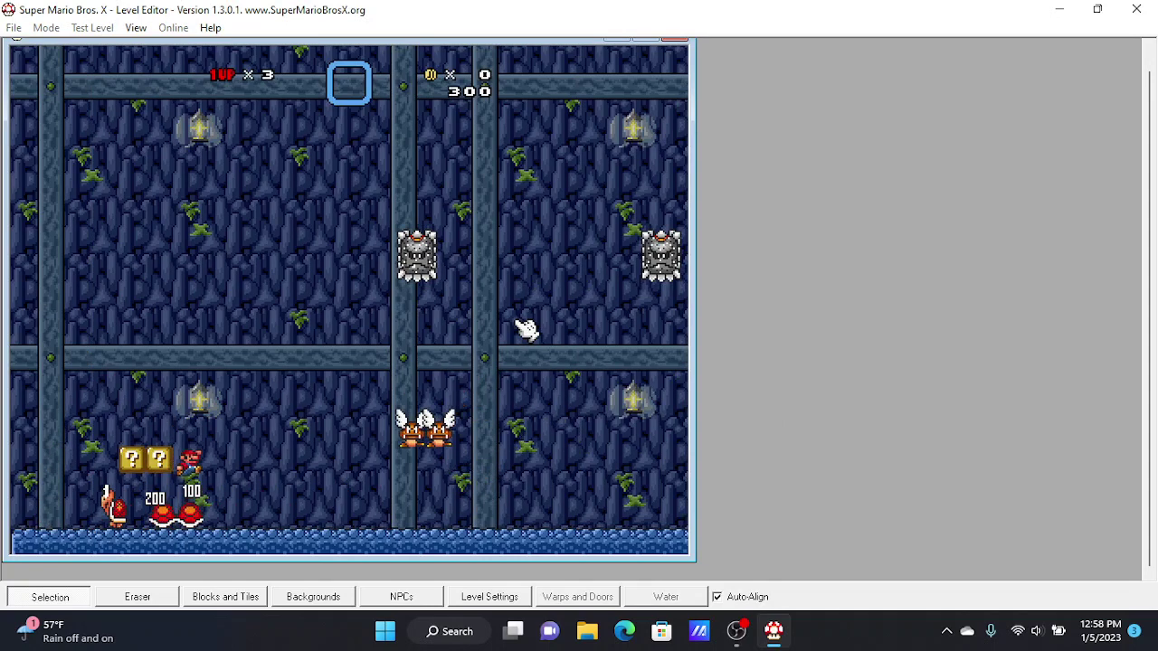
key("z")
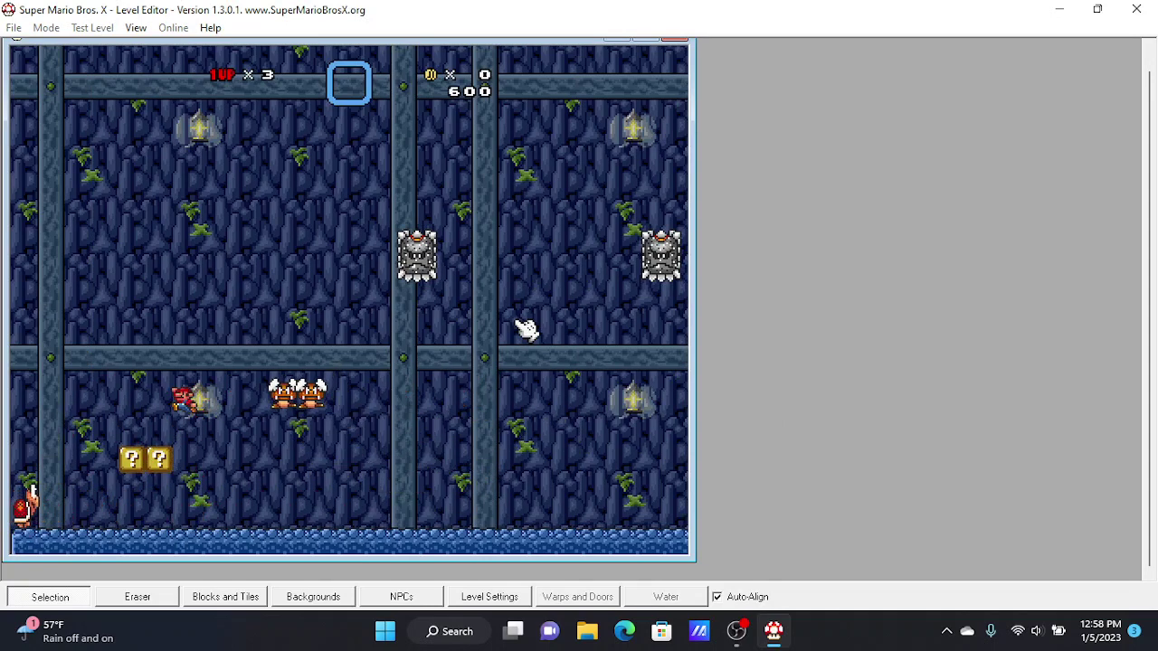
key("Left")
key("z")
key("Right")
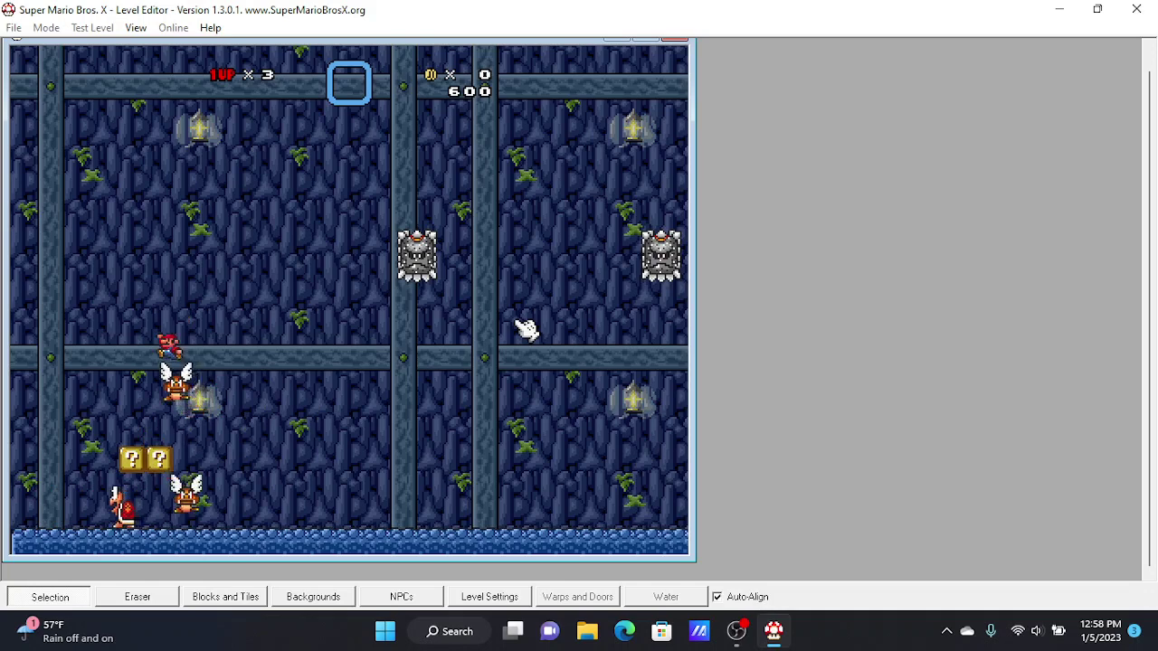
key("Left")
key("z")
key("Right")
key("Left")
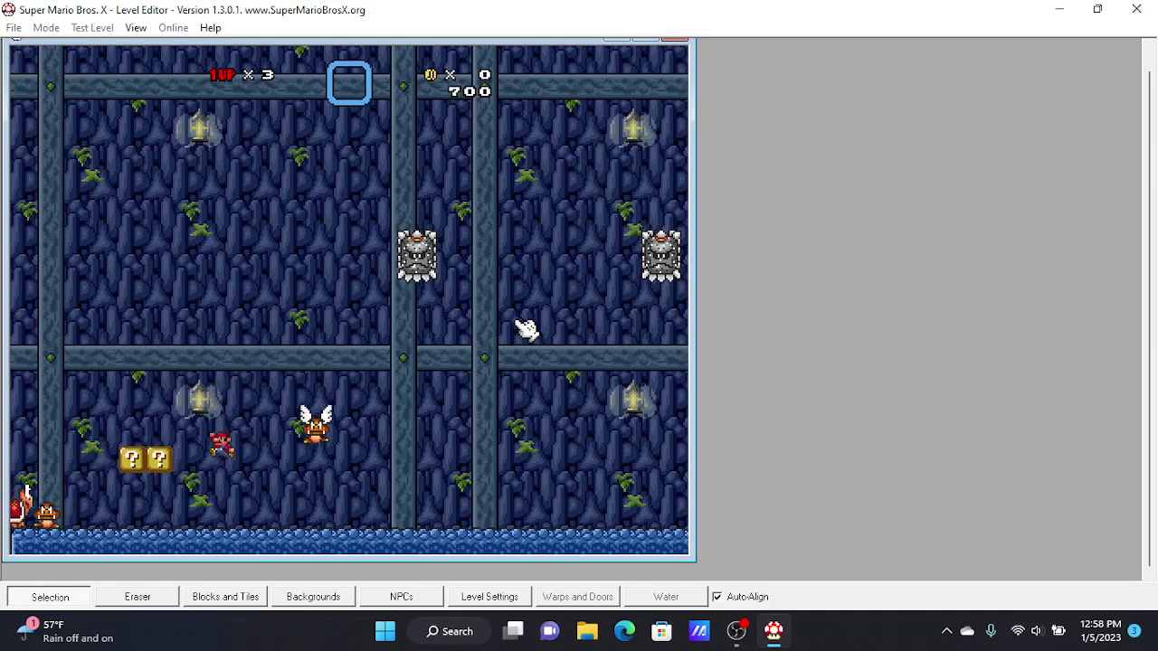
Hit the second question mark block, collect its suit power-up and try out the tail attack.
key("z")
key("z")
key("Right")
key("Left")
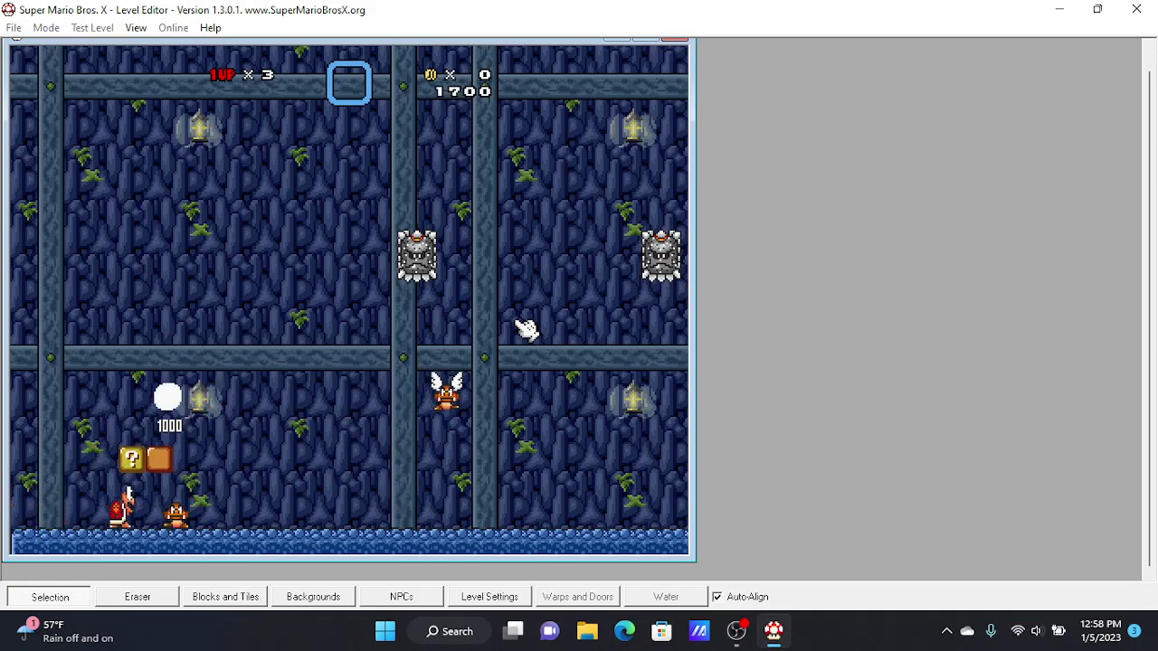
key("Right")
key("Right")
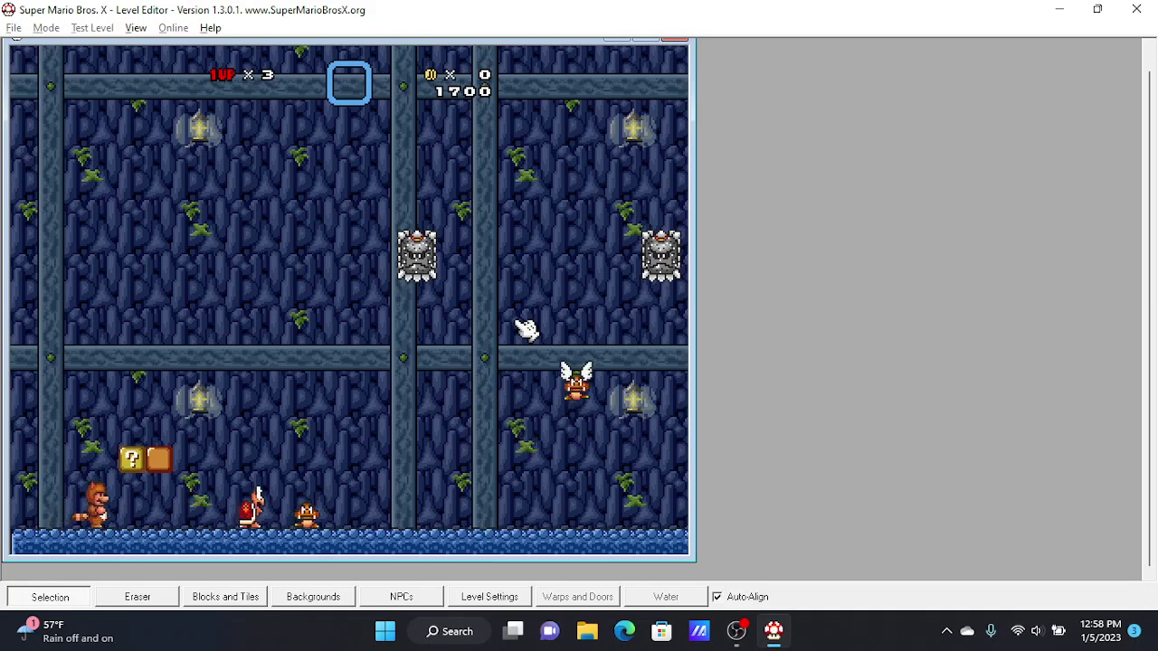
key("x")
key("x")
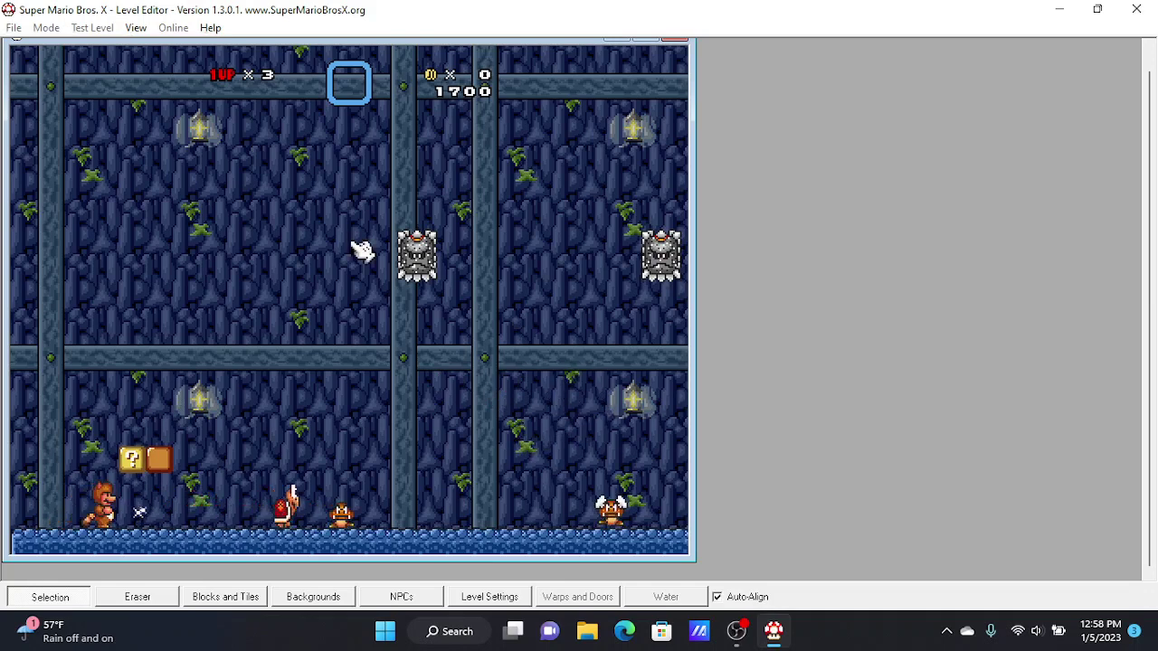
Hit the remaining question mark block and collect the second suit as a reserve item.
key("Right")
key("z")
key("Left")
key("Left")
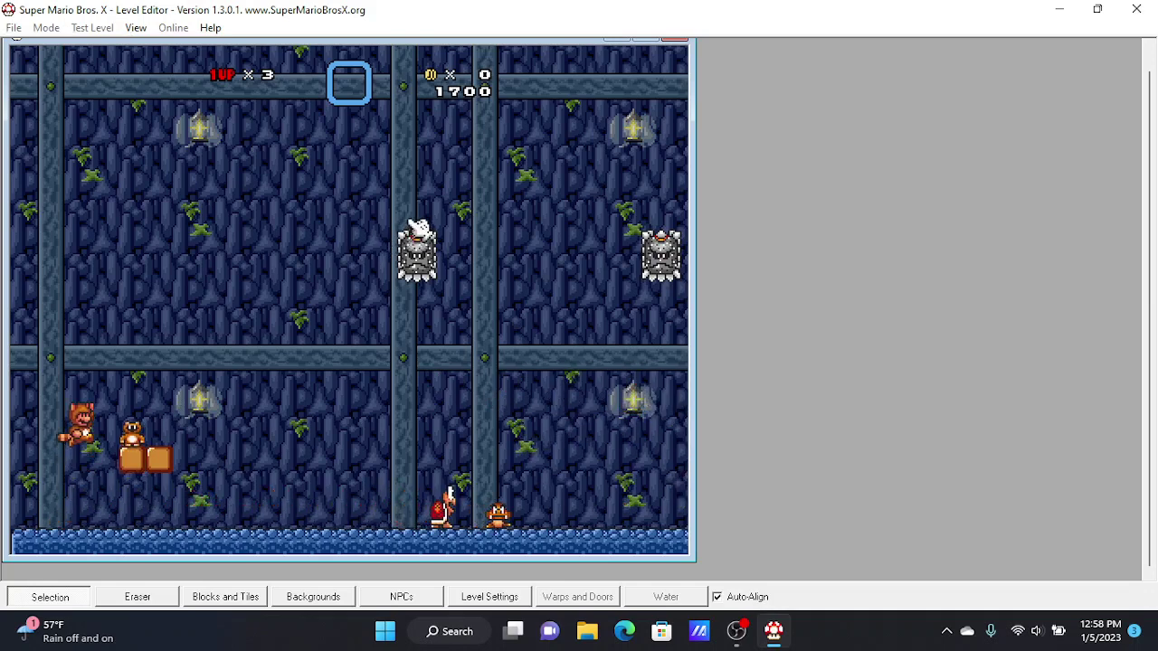
key("z")
key("Right")
key("Right")
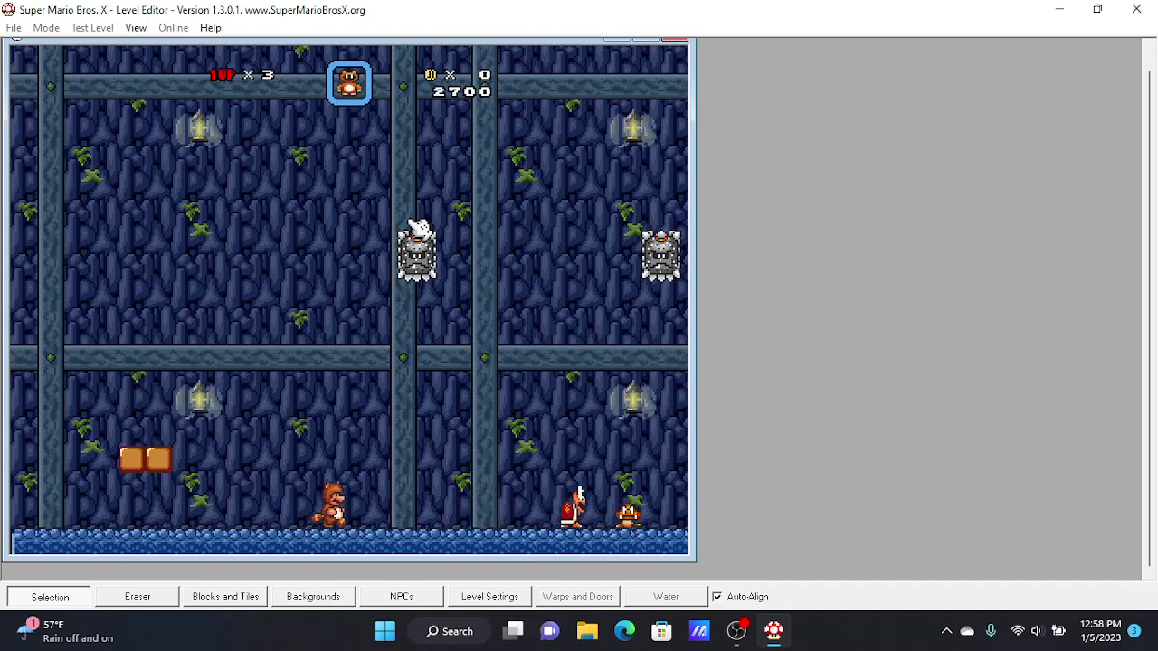
Test the Thwomps by running beneath them in both directions up to the end of the floor, and finish the test.
key("Right")
key("z")
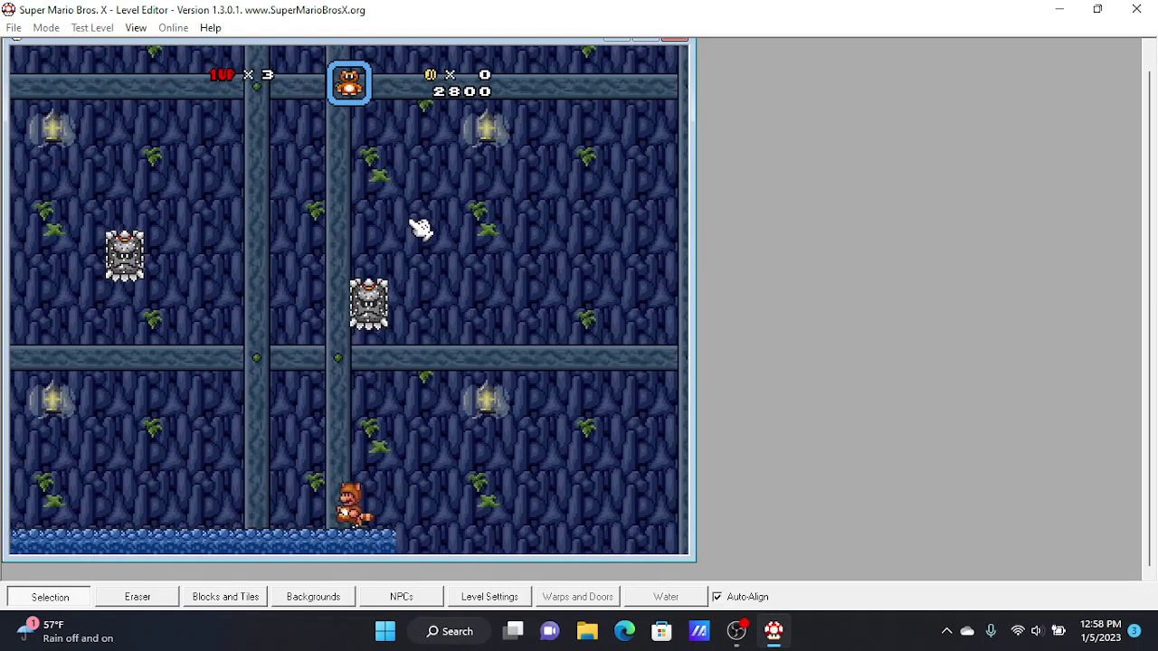
key("Left")
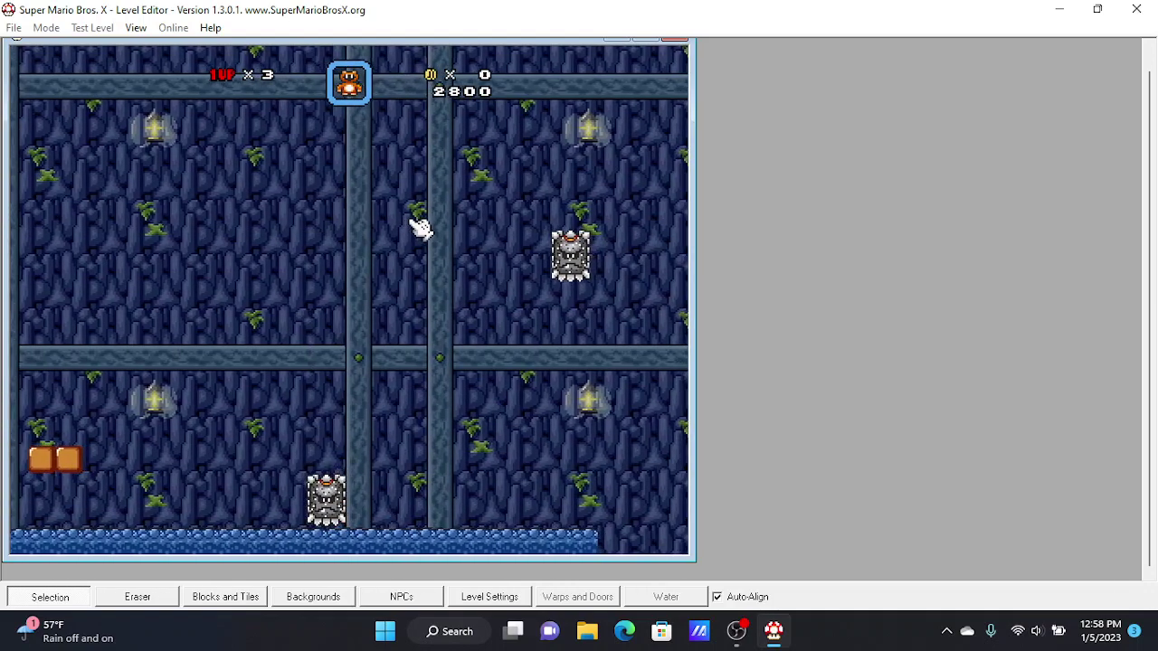
key("Left")
key("z")
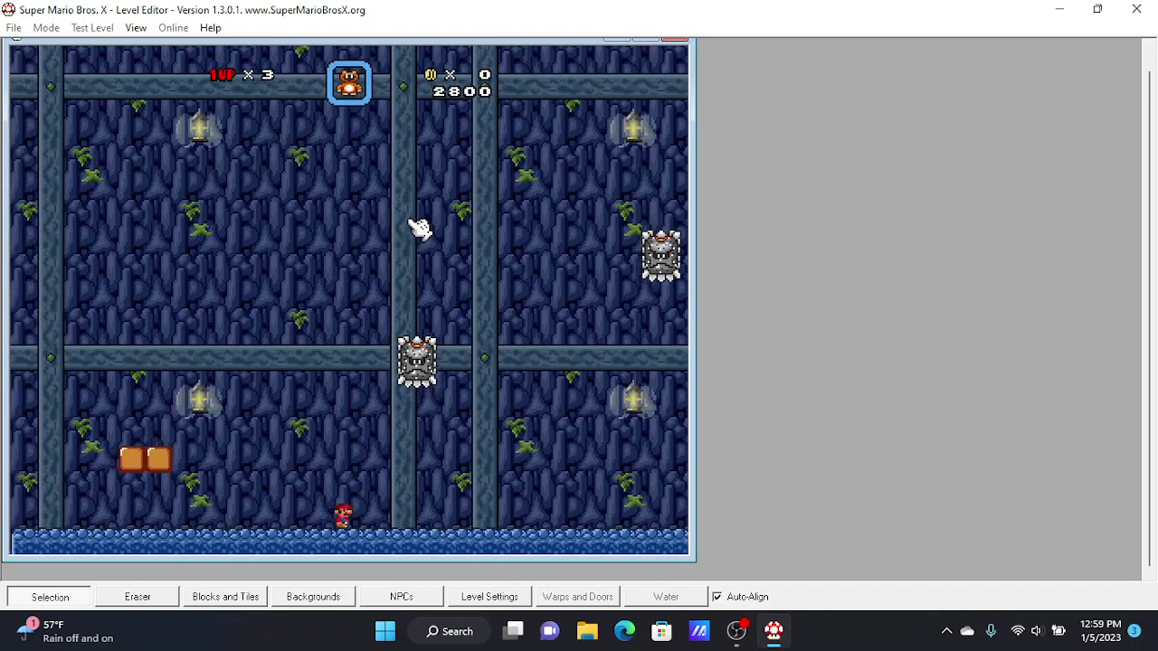
key("Right")
key("Right")
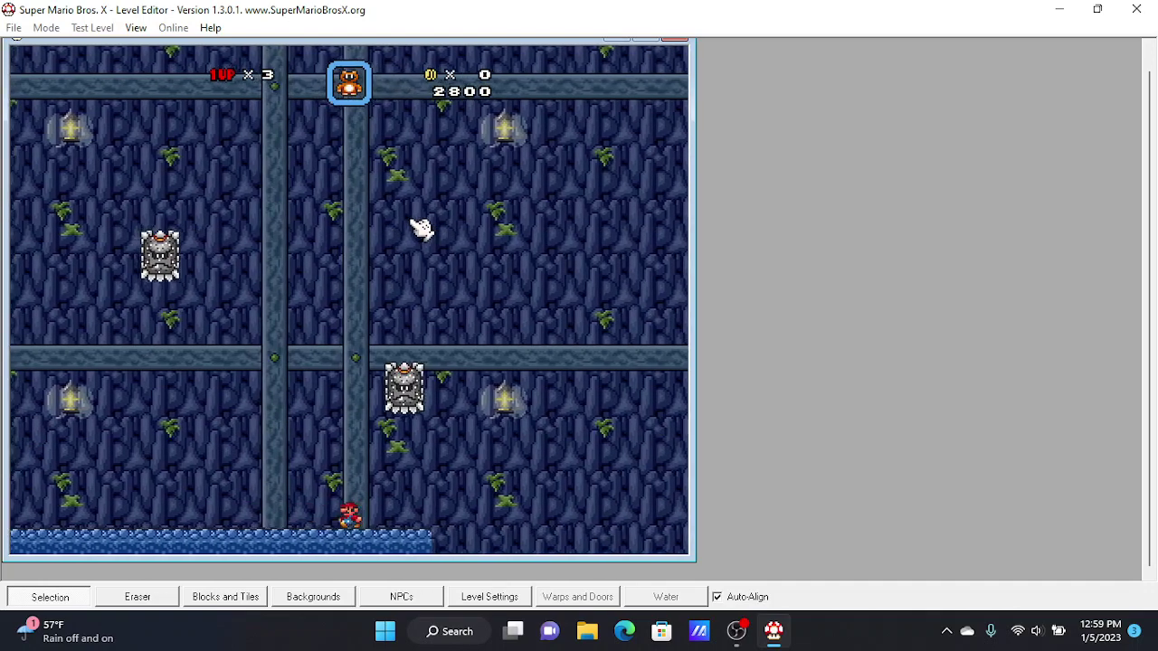
key("z")
key("Right")
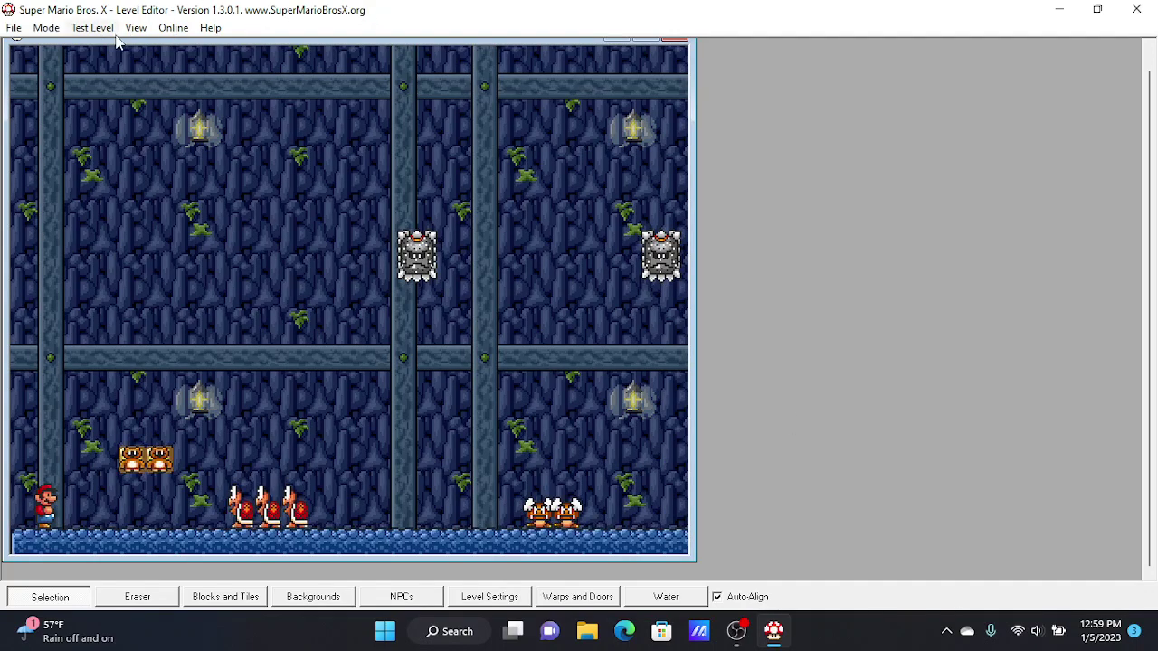
Run another one-player test, saving the level first, jump over the red Koopas beside the question mark blocks, and end the test.
left_click(106, 29)
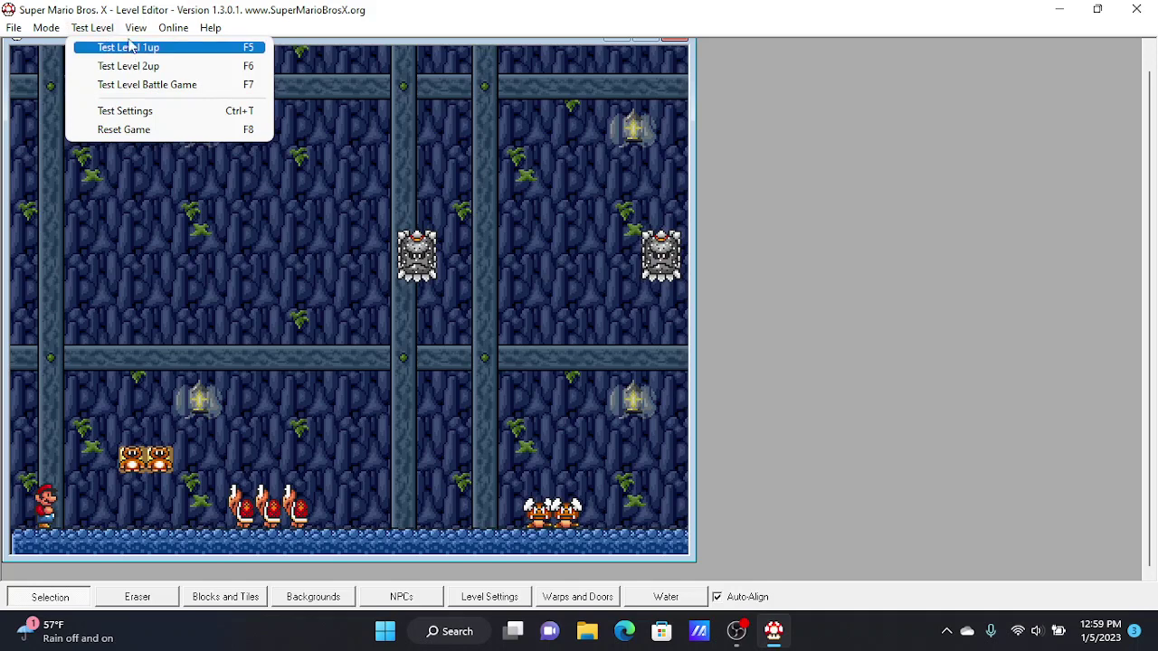
left_click(130, 47)
left_click(568, 362)
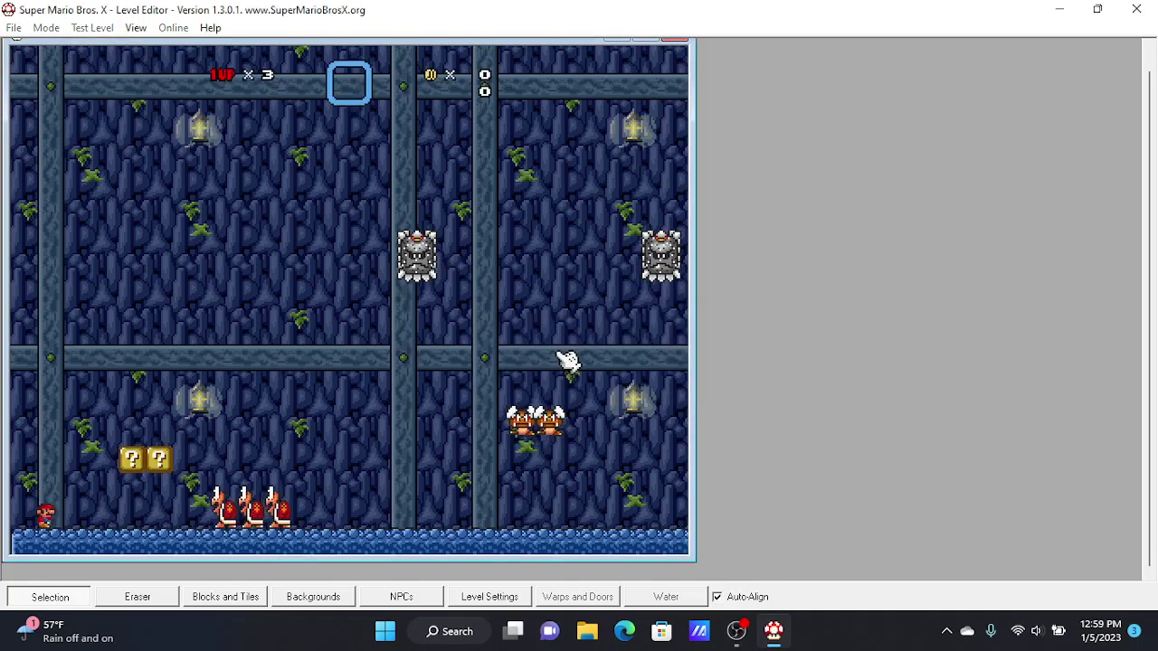
key("Right")
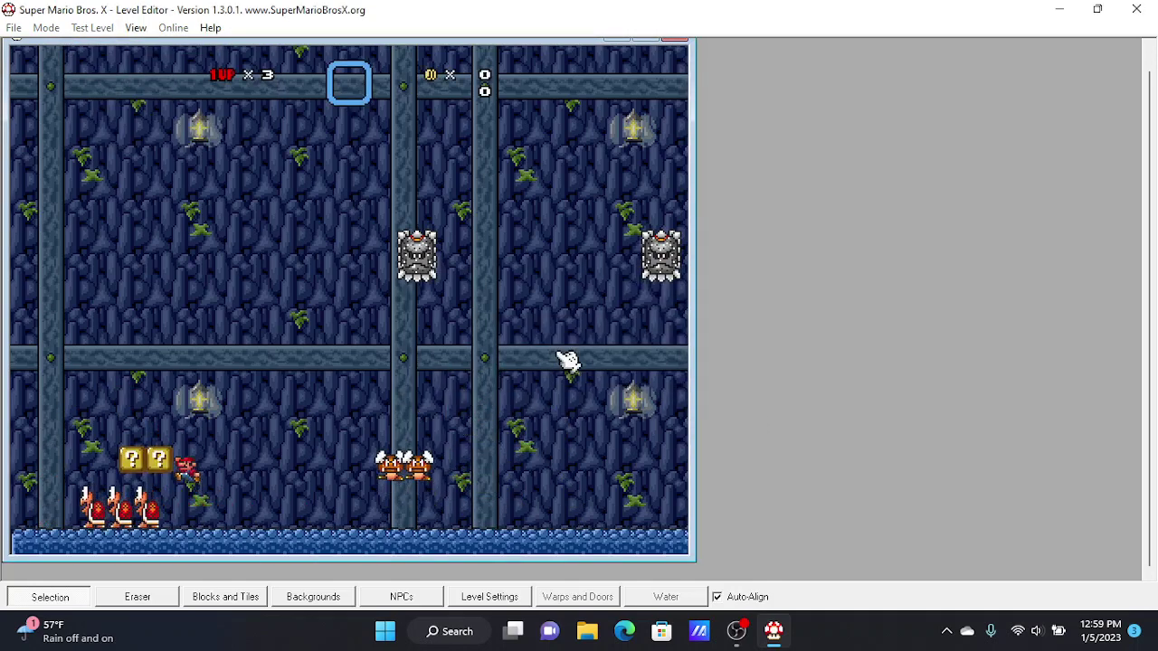
key("z")
key("Left")
key("z")
key("a")
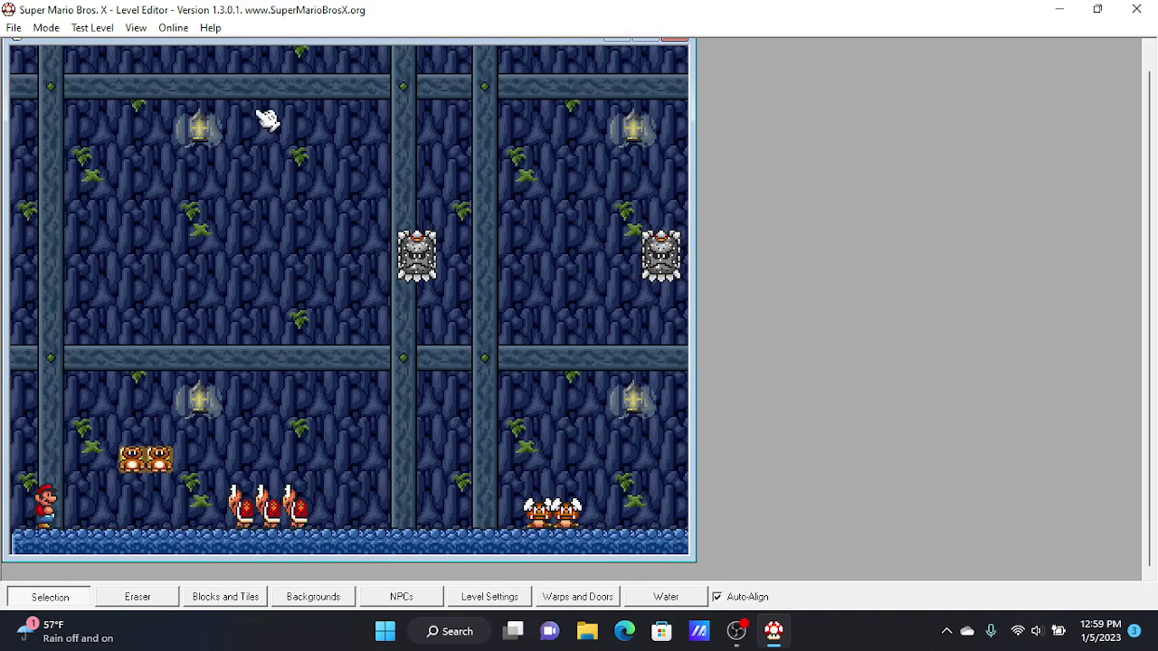
Place Mario's start point on the floor at the level's beginning and launch a one-player test, saving the level first.
left_click(52, 522)
left_click_drag(281, 384, 59, 515)
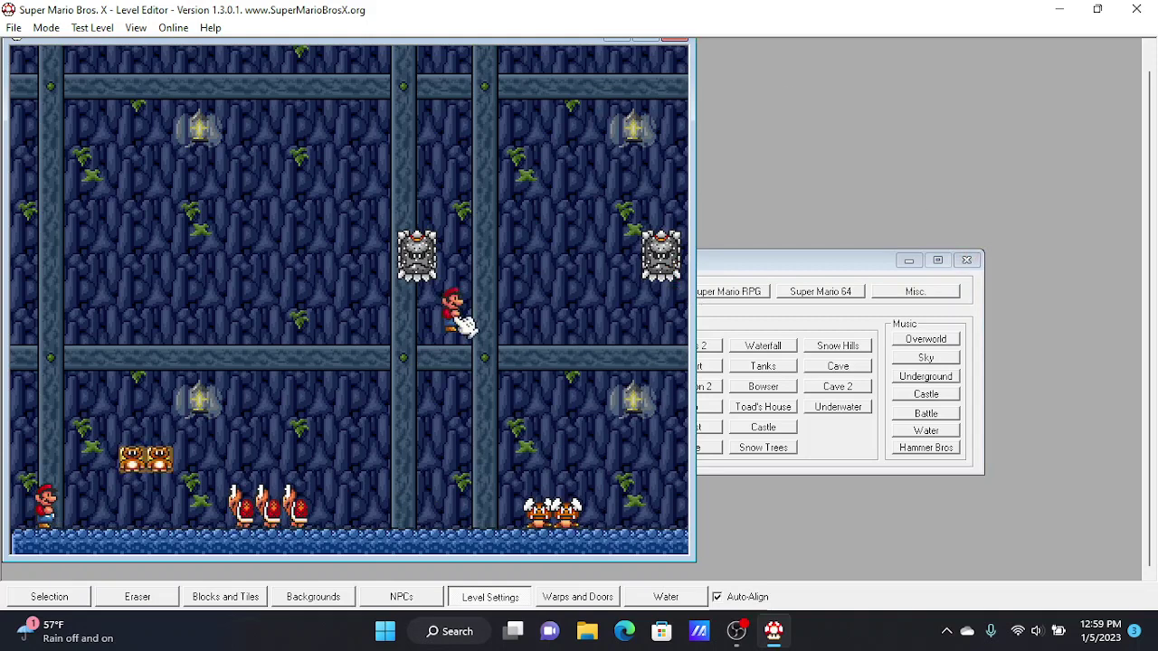
left_click(92, 27)
left_click(113, 44)
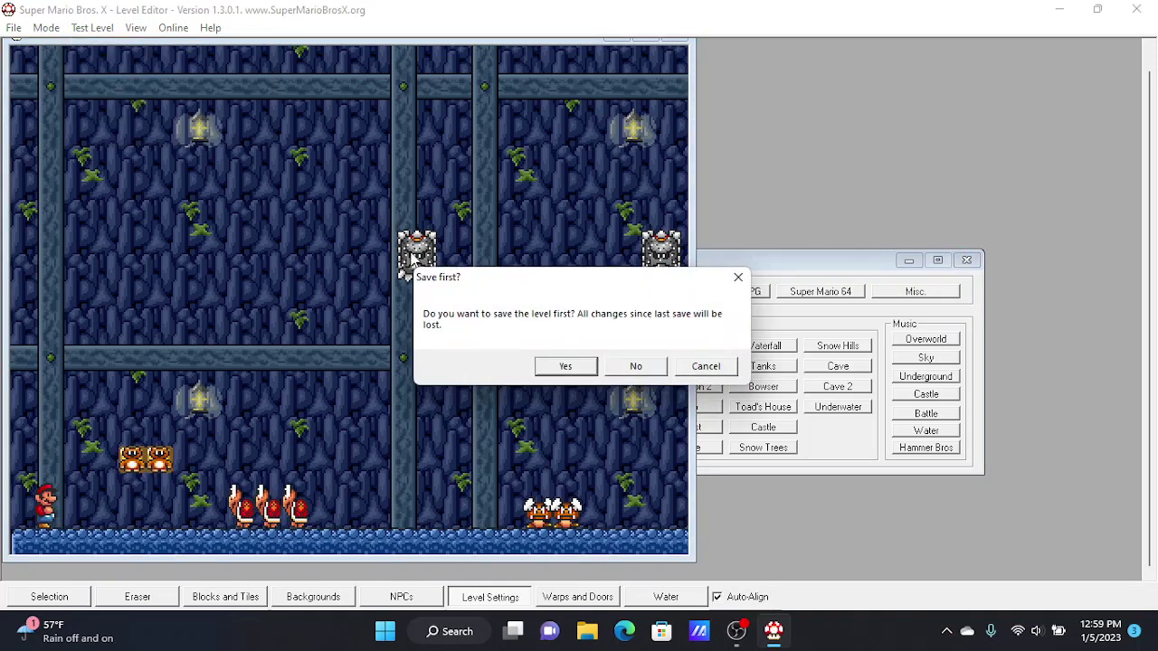
left_click(555, 364)
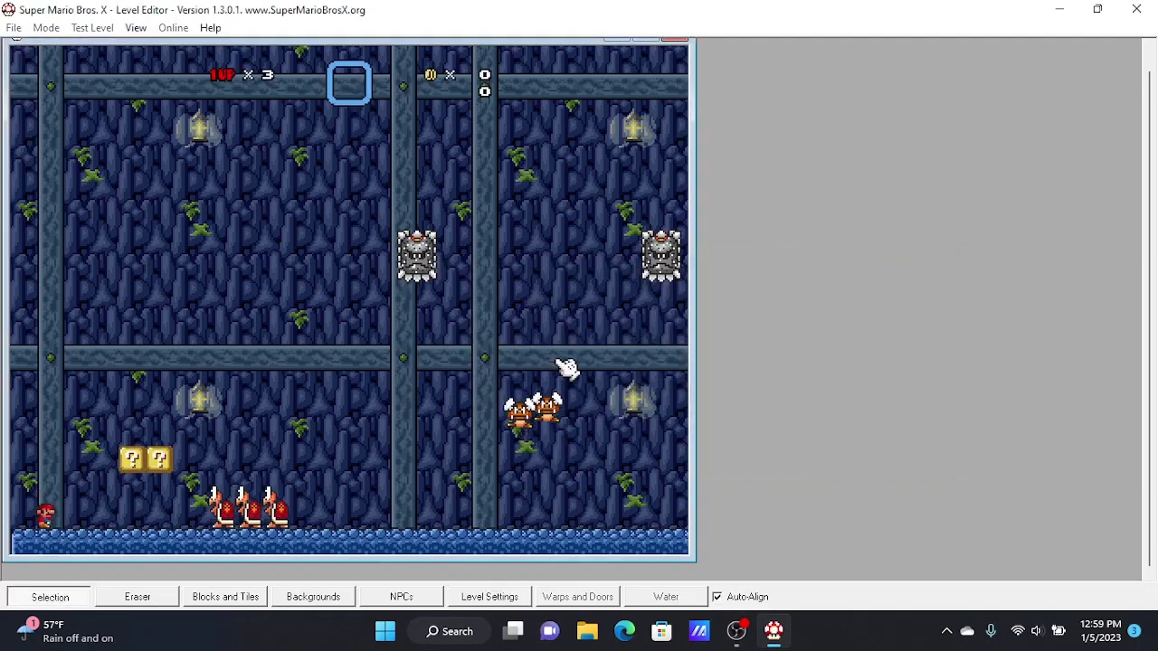
Play the level again, hitting the second question mark block and jumping past the winged Goombas and the first Thwomp.
key("Right")
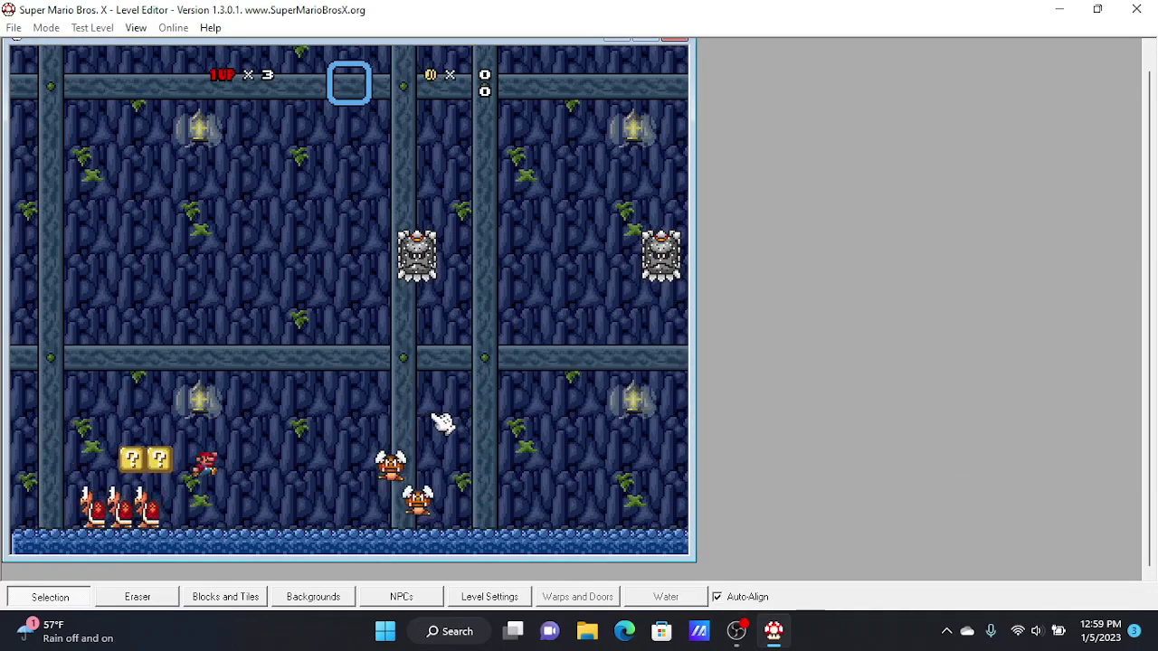
key("Left")
key("z")
key("Right")
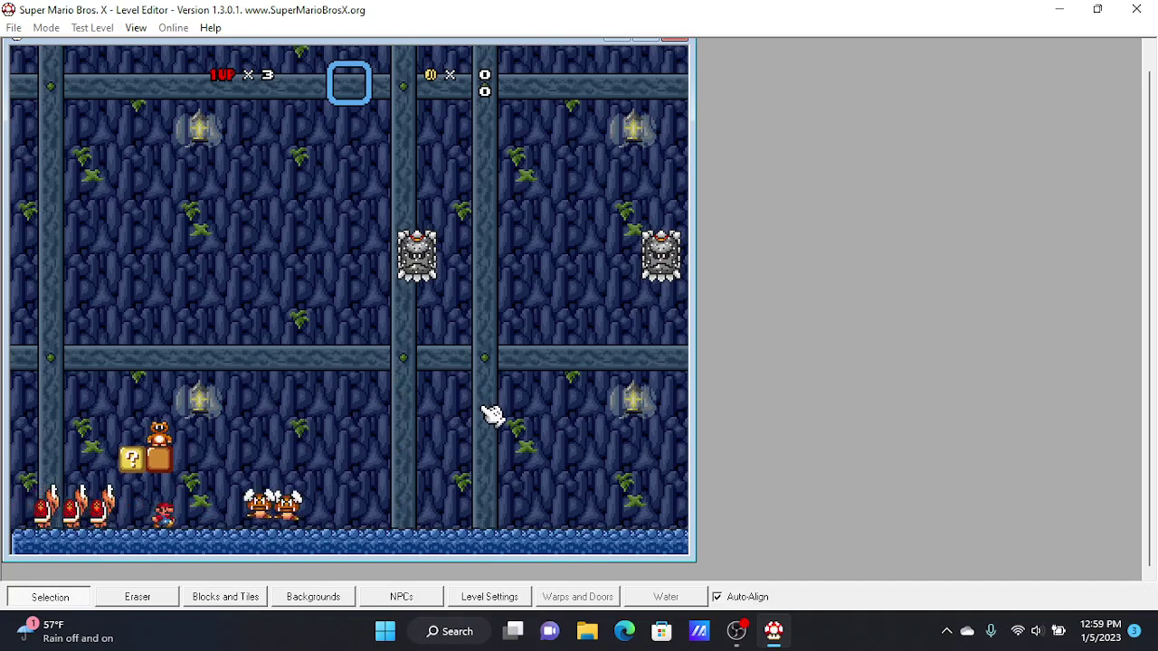
key("z")
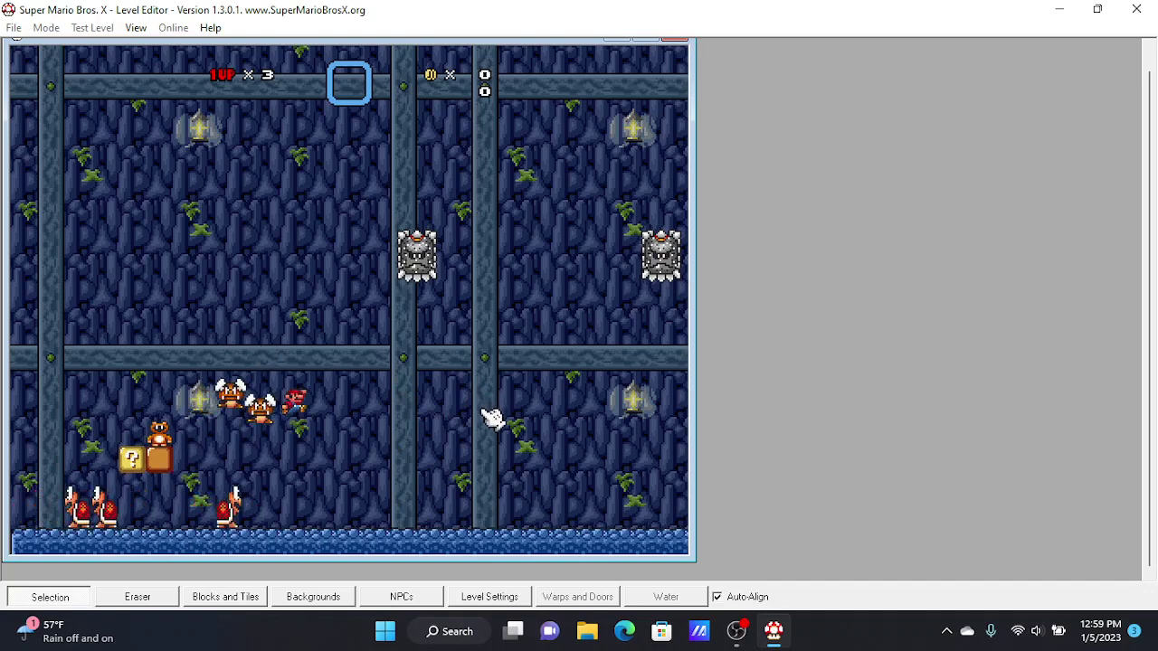
key("Right")
key("z")
key("Right")
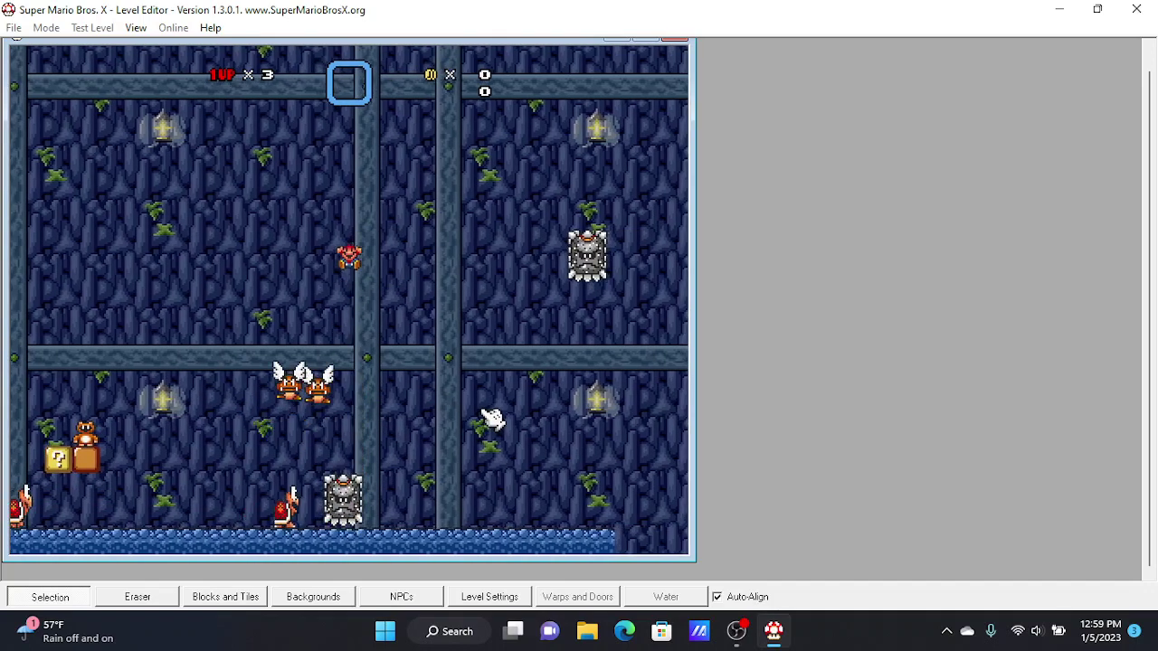
left_click(736, 630)
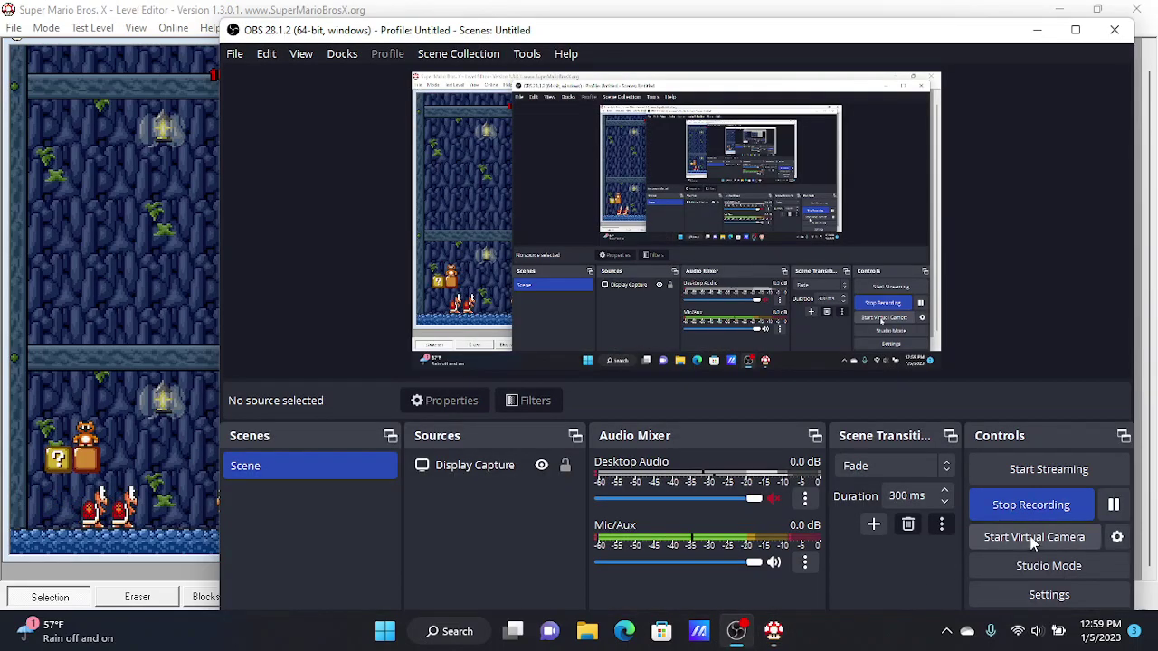